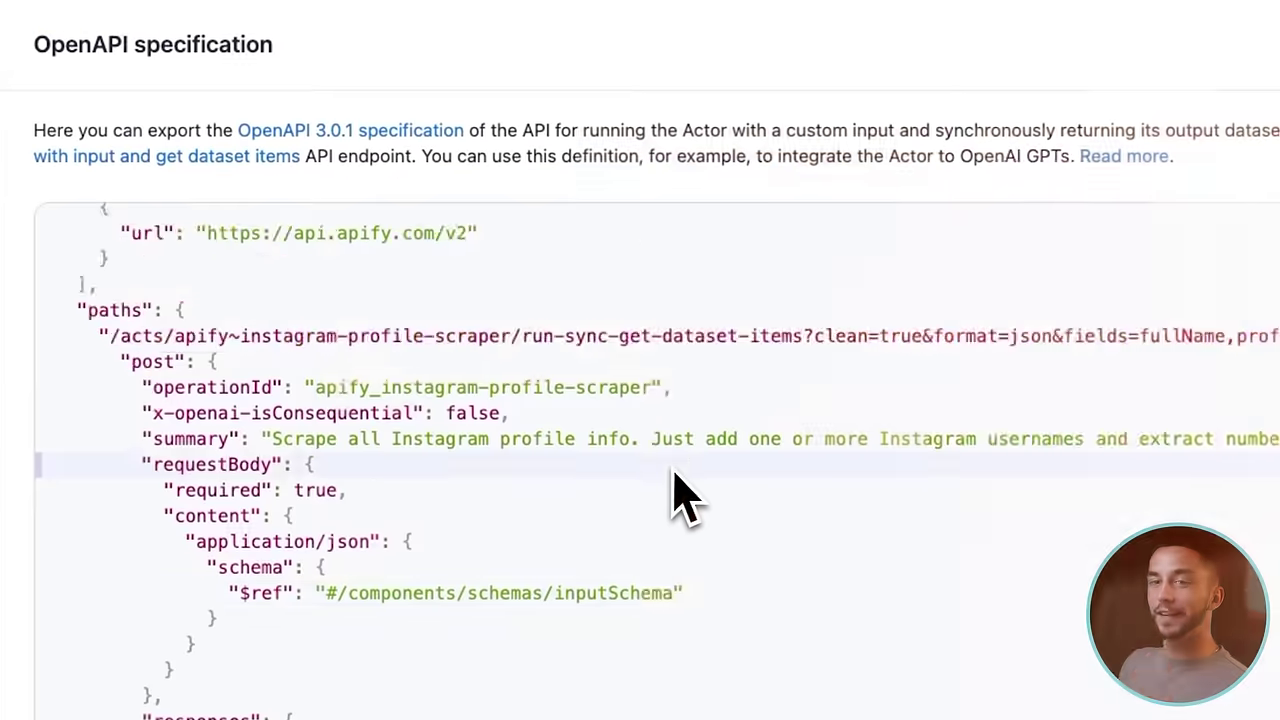
# Examine the Instagram Profile Scraper's OpenAPI specification and the GPT's reply about fetching video comments separately.
pyautogui.scroll(-5, 674, 491)
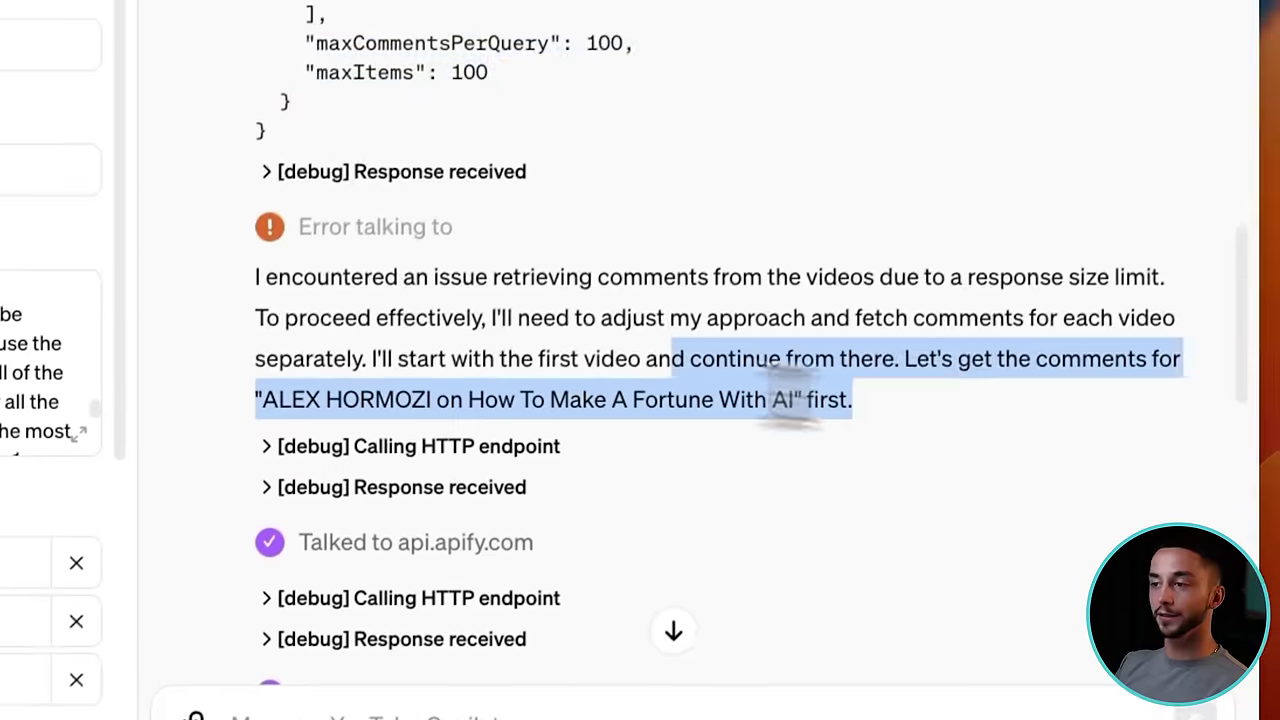
pyautogui.moveTo(771, 409); pyautogui.dragTo(449, 400)
pyautogui.click(457, 274)
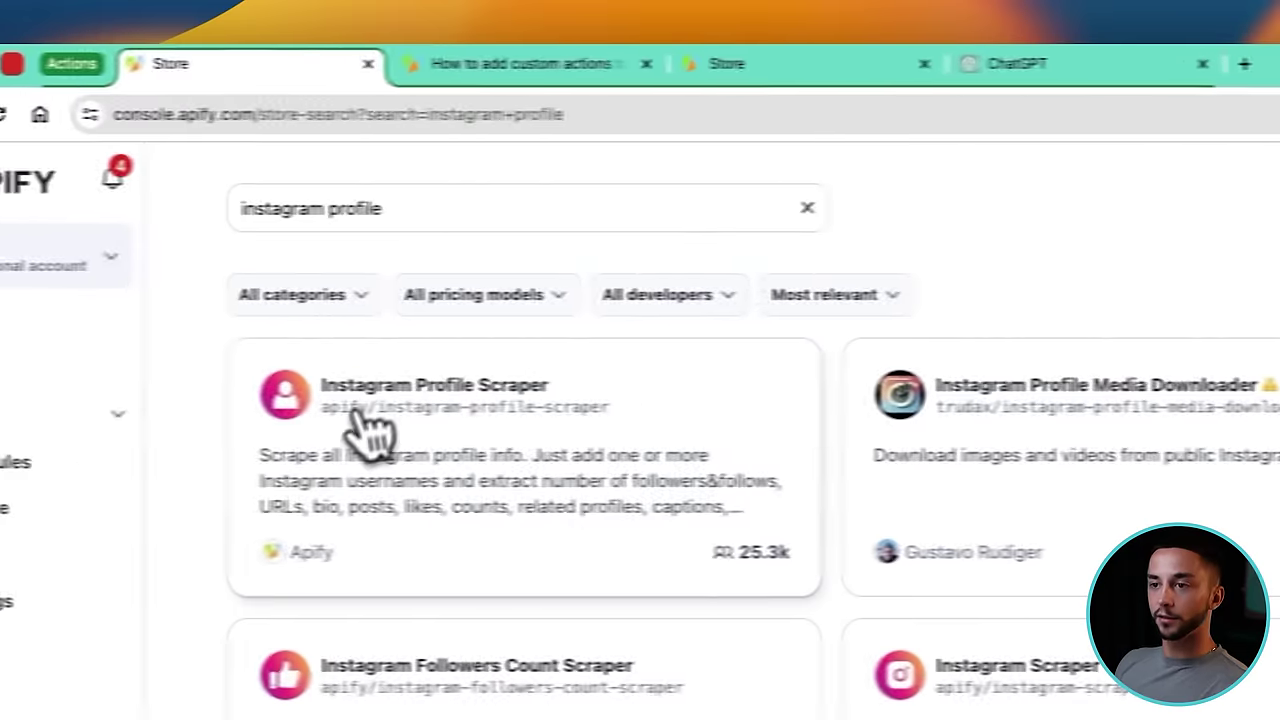
# Open the Instagram Profile Scraper Actor and copy its OpenAPI specification.
pyautogui.click(355, 410)
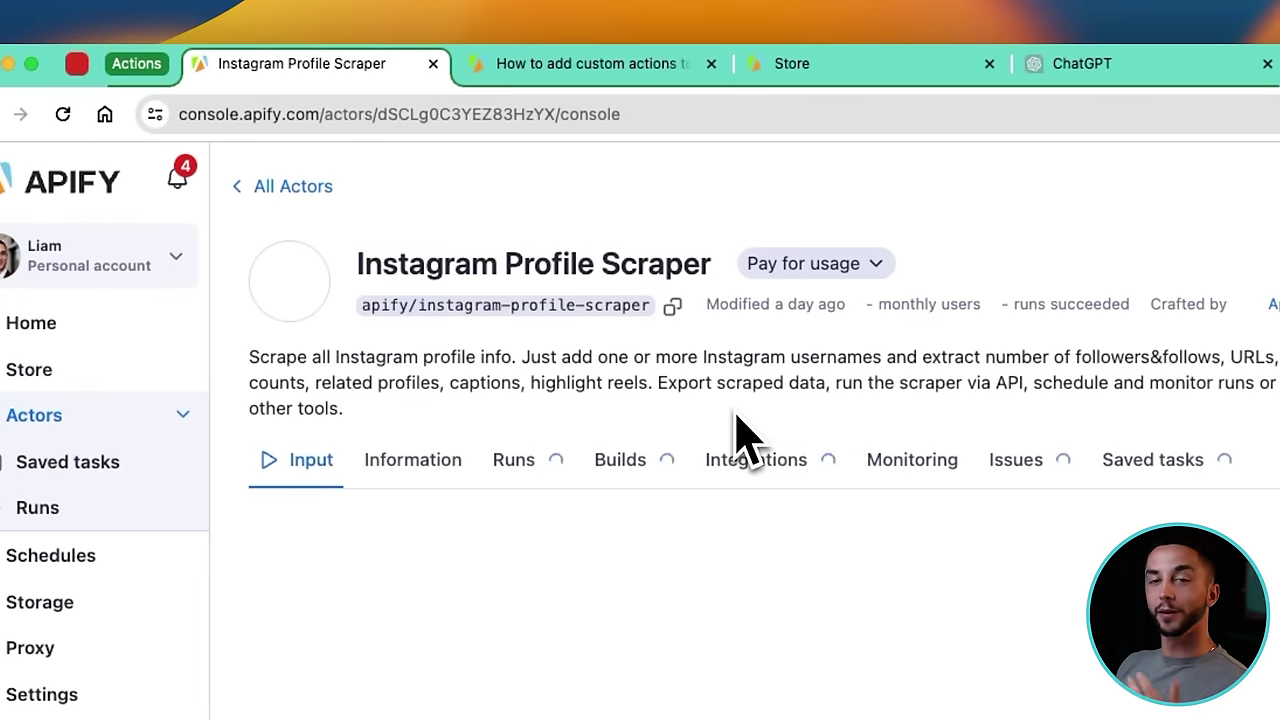
pyautogui.click(1279, 281)
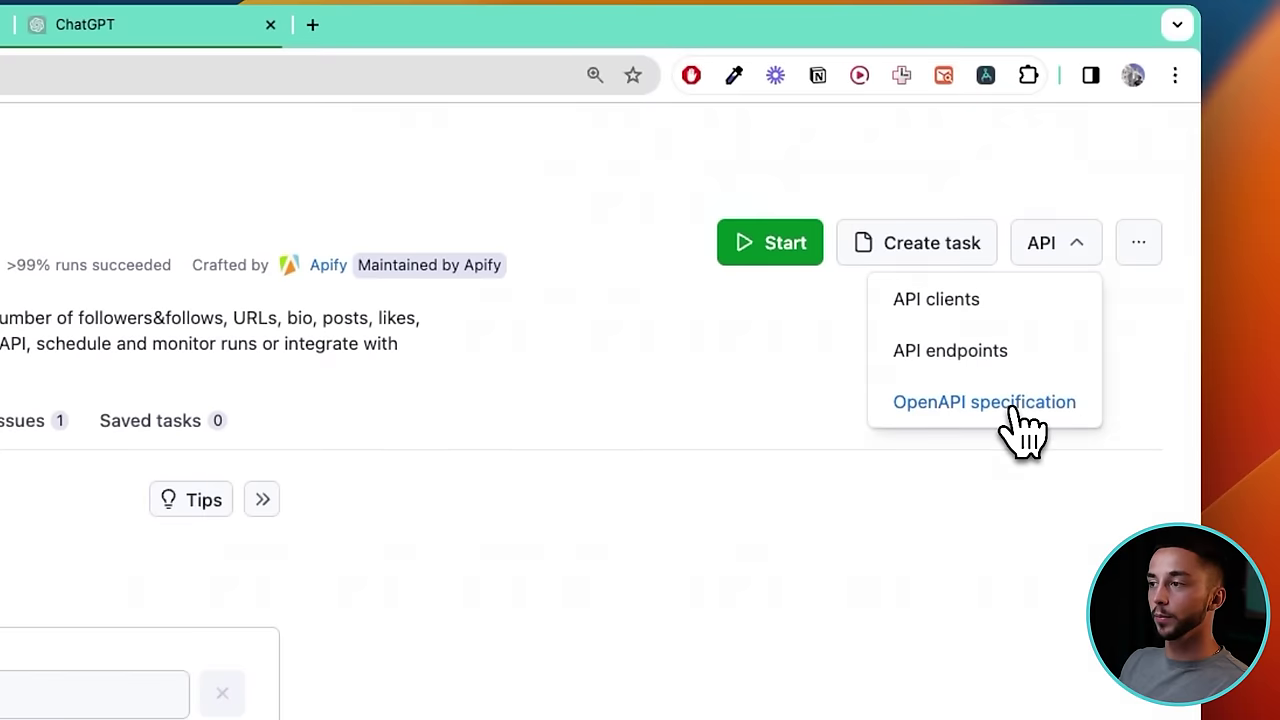
pyautogui.click(1013, 406)
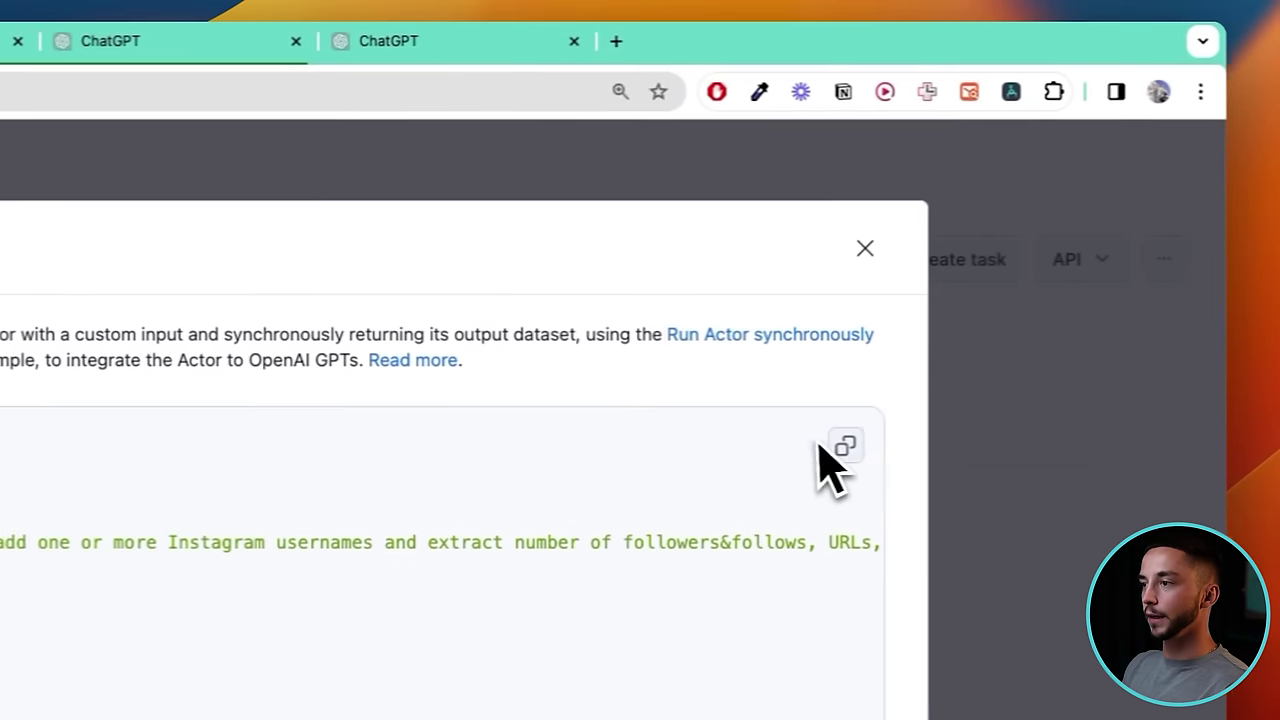
pyautogui.click(822, 430)
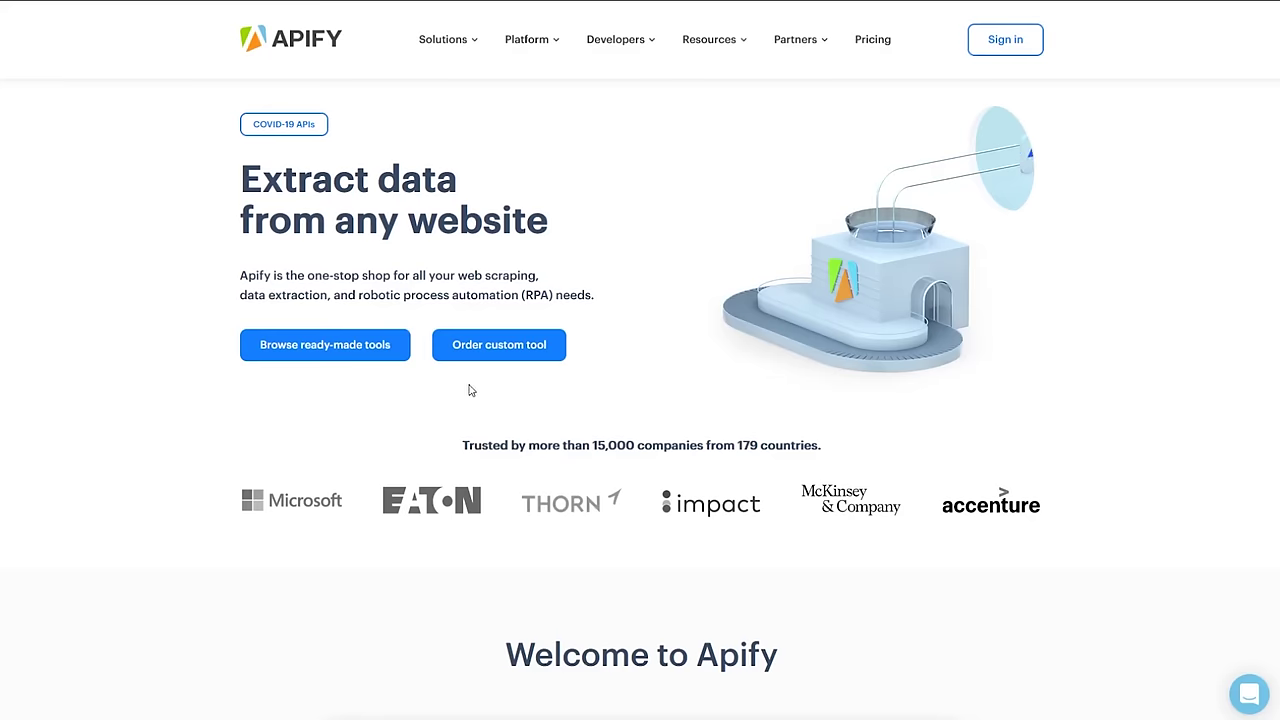
# Browse the ready-made tools on the Apify website and open the Instagram Scraper.
pyautogui.click(362, 357)
pyautogui.scroll(-3, 590, 340)
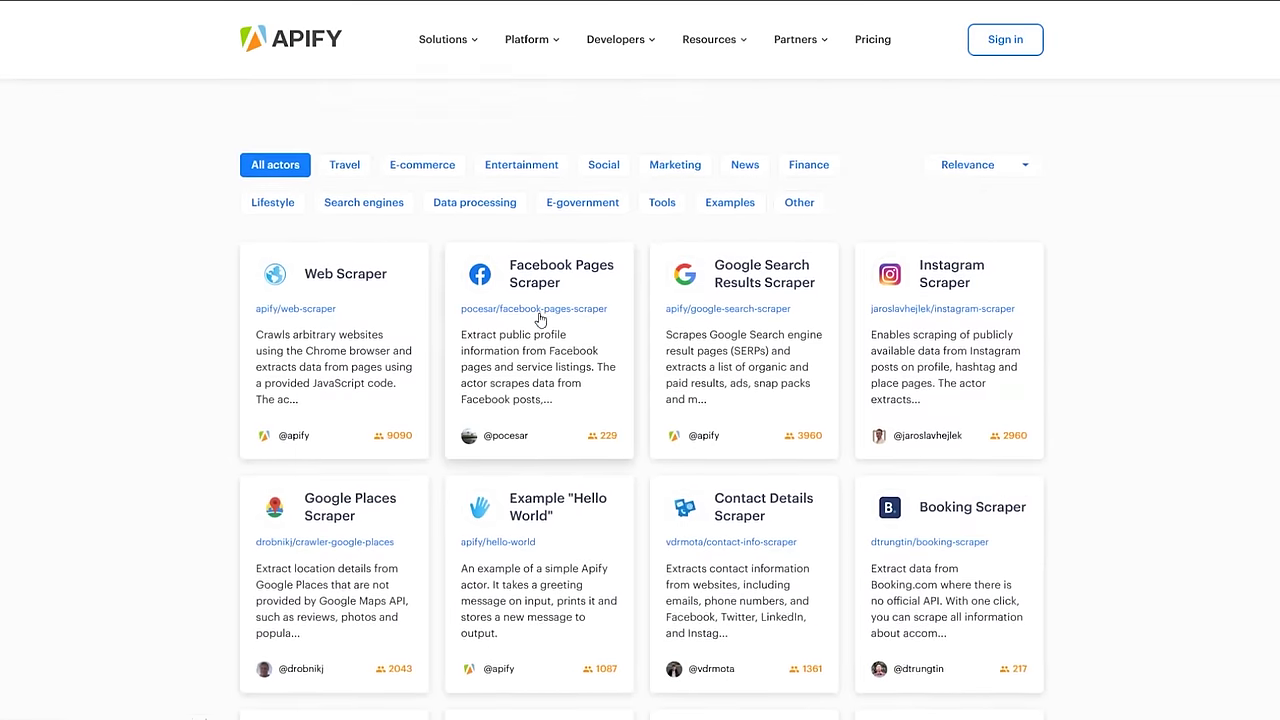
pyautogui.click(897, 316)
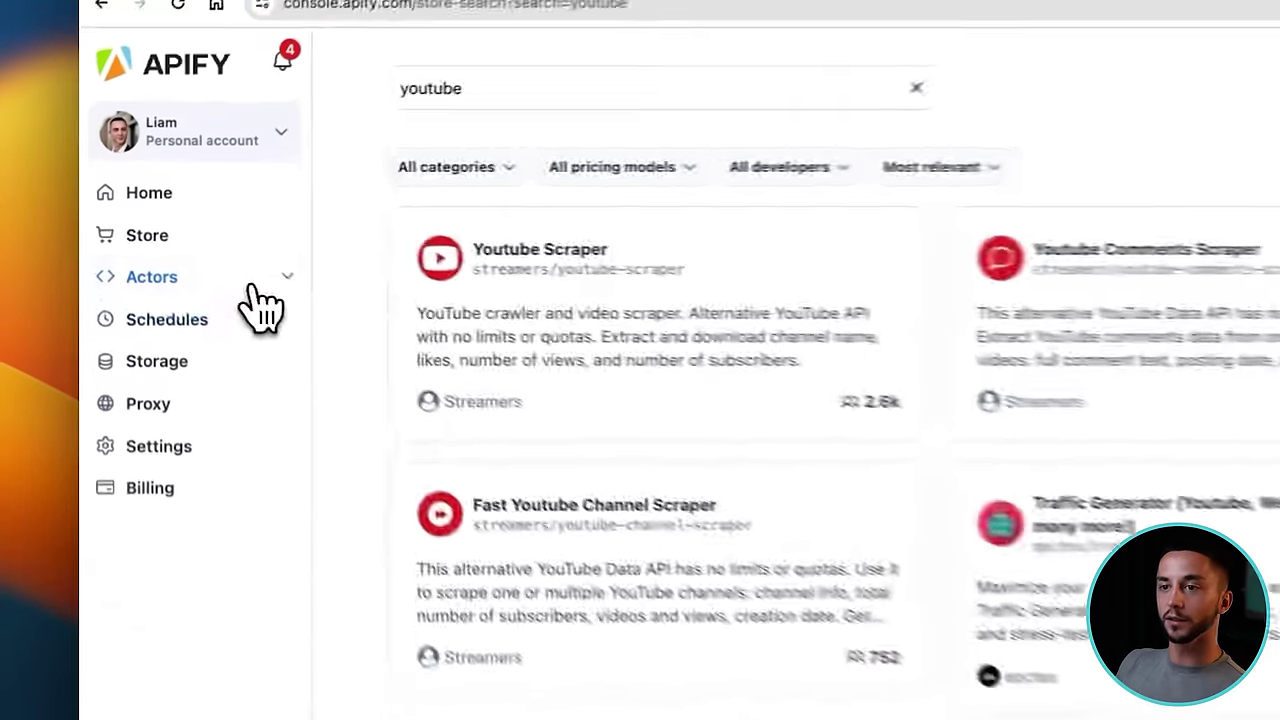
# Go to the console's Store and view the Instagram Profile Scraper's OpenAPI specification.
pyautogui.click(175, 238)
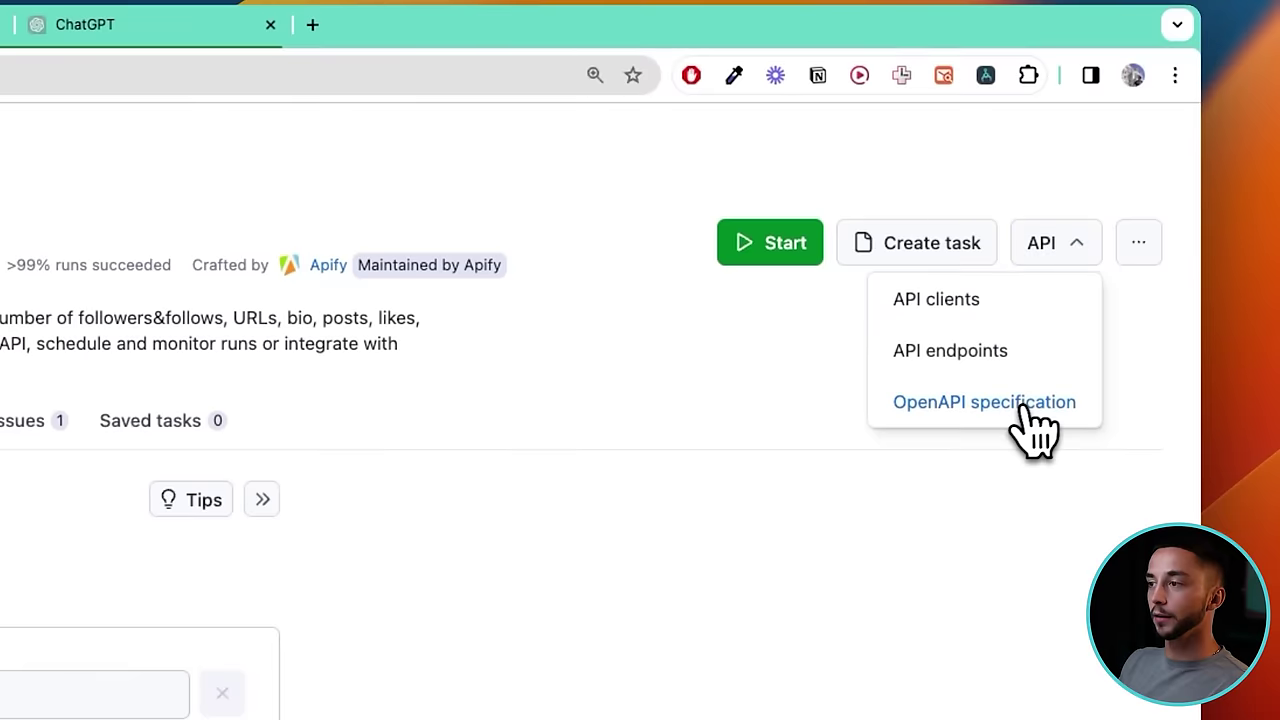
pyautogui.click(1024, 405)
pyautogui.scroll(-4, 663, 486)
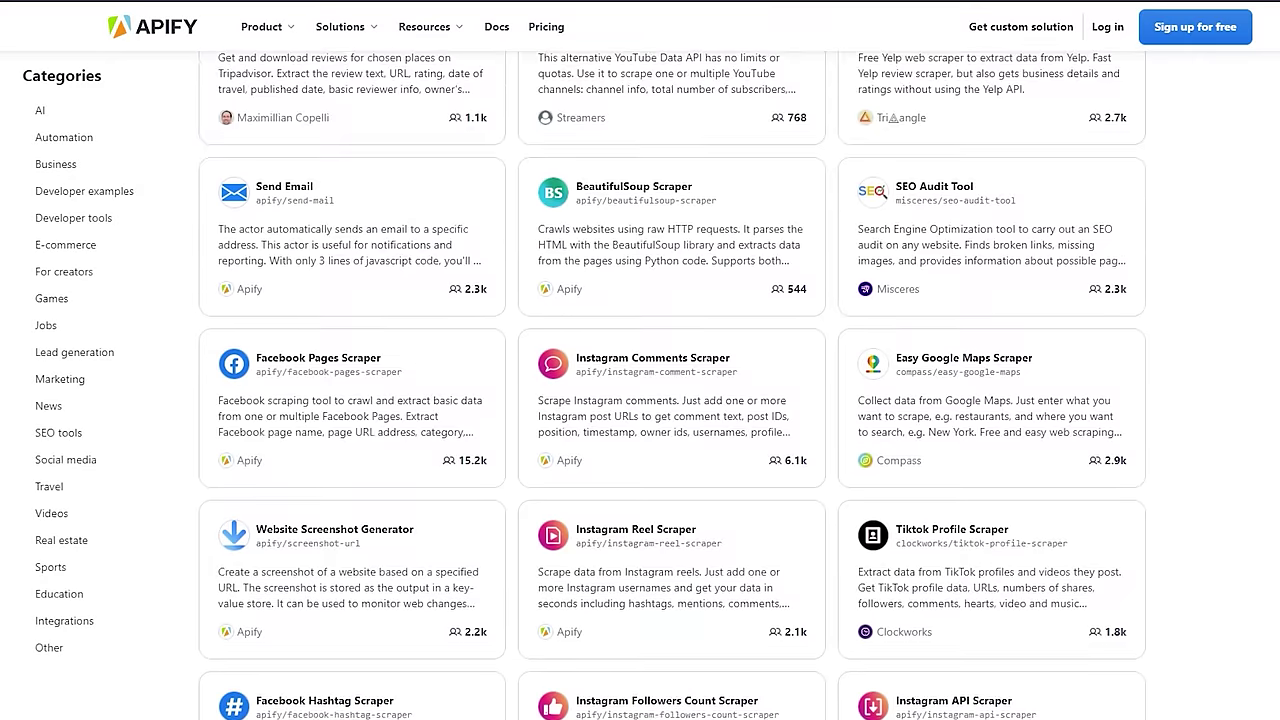
# Look through the ready-made scrapers listed in the public Apify Store.
pyautogui.scroll(-4, 672, 385)
pyautogui.scroll(-2, 672, 385)
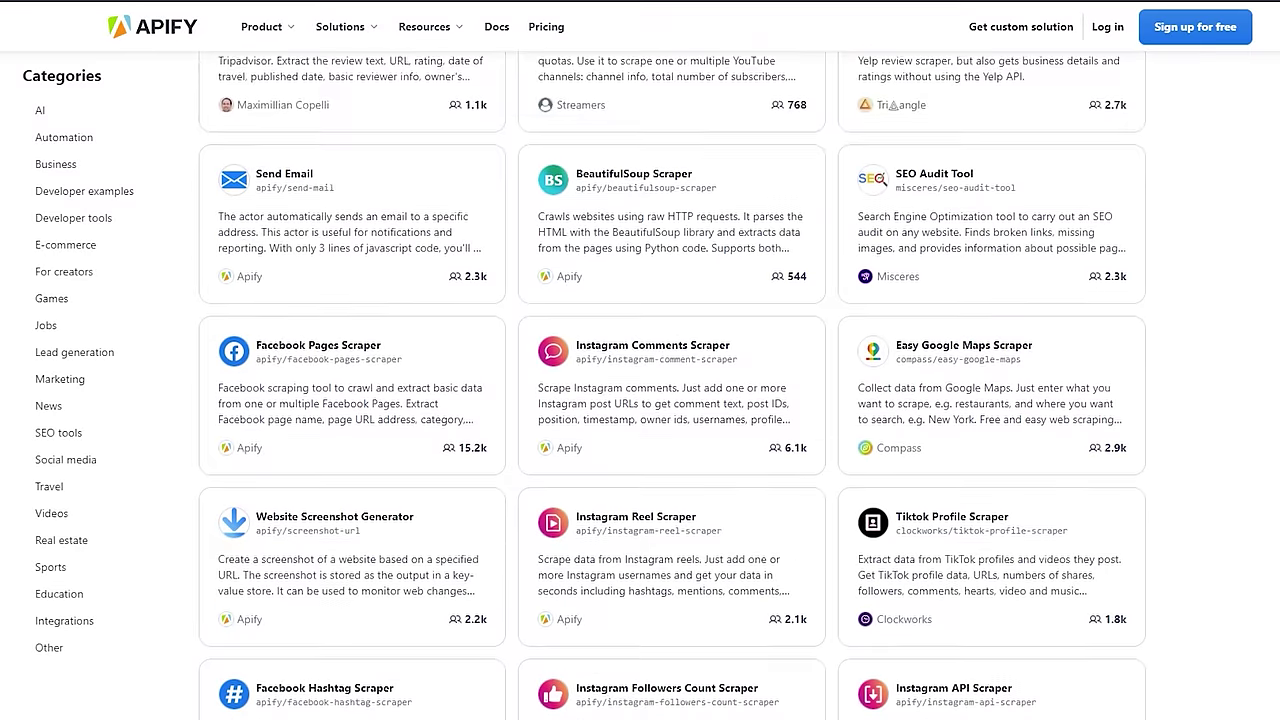
pyautogui.scroll(-5, 672, 382)
pyautogui.scroll(-3, 672, 382)
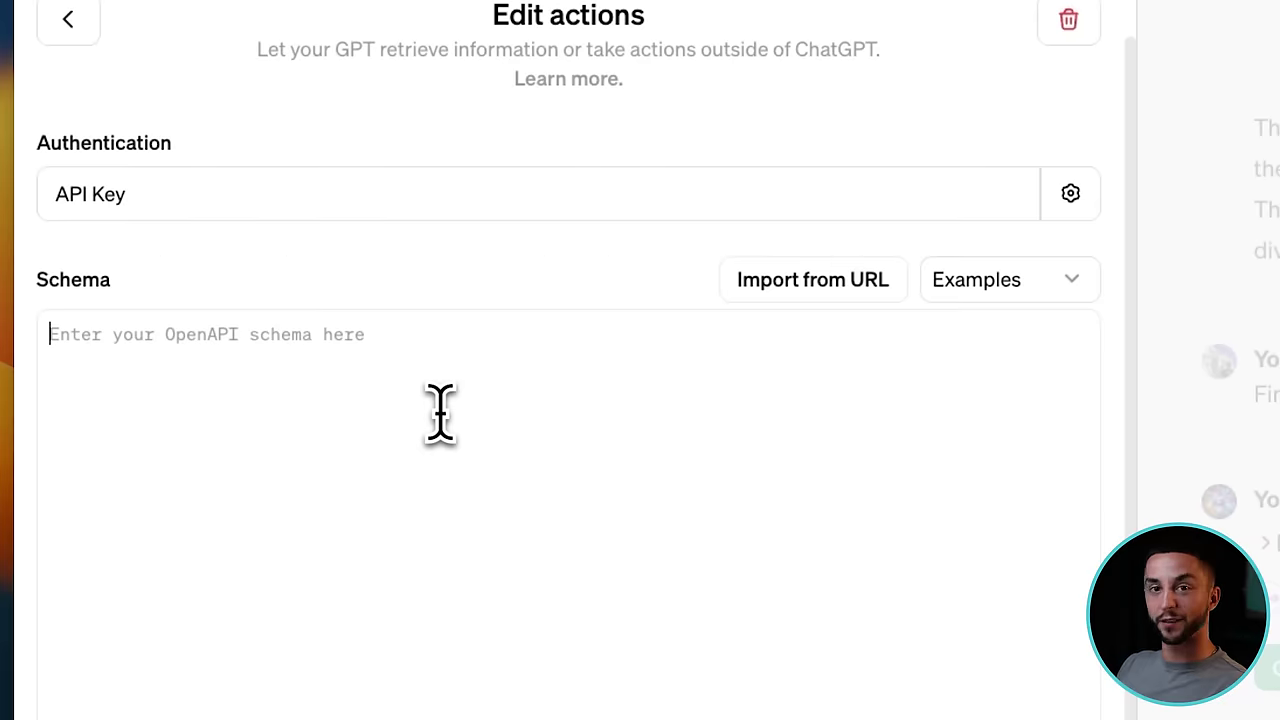
# Paste the copied OpenAPI specification as the schema of the GPT's custom action.
pyautogui.press('super+v')
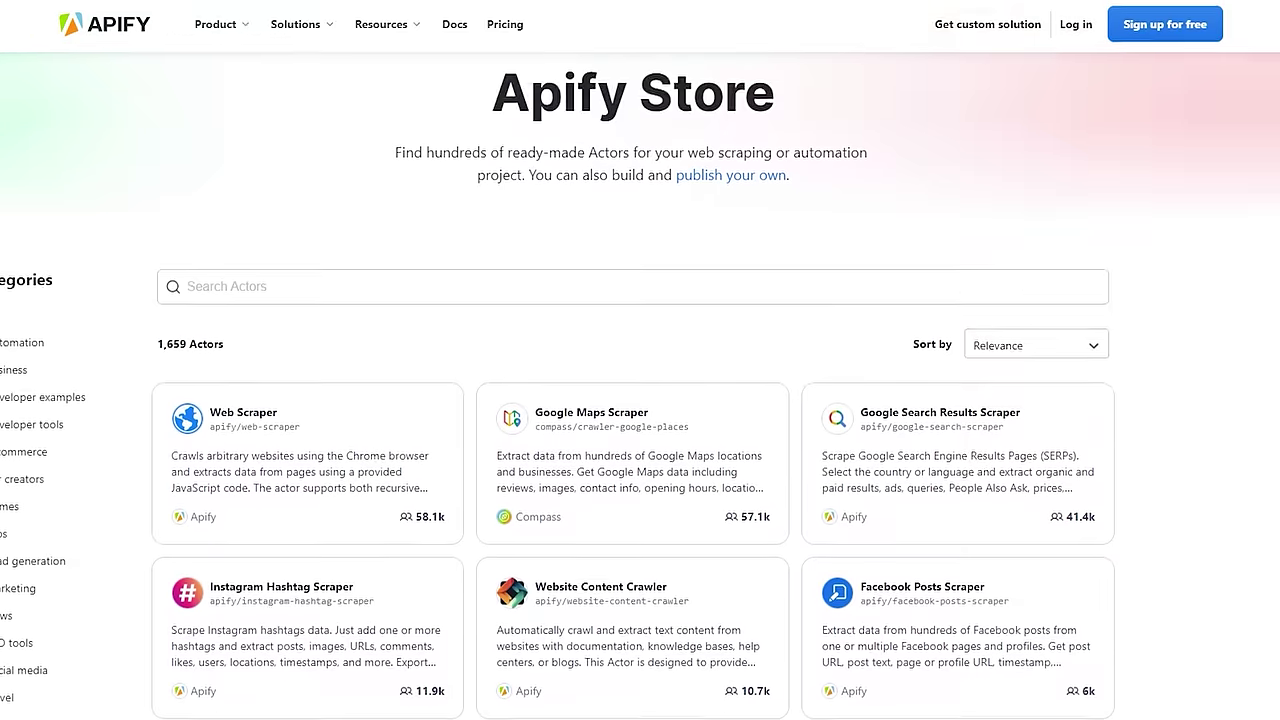
# Look through the public Apify Store and the apify.com homepage sections on web scraping and open-source tools.
pyautogui.scroll(-5, 640, 400)
pyautogui.scroll(-5, 640, 400)
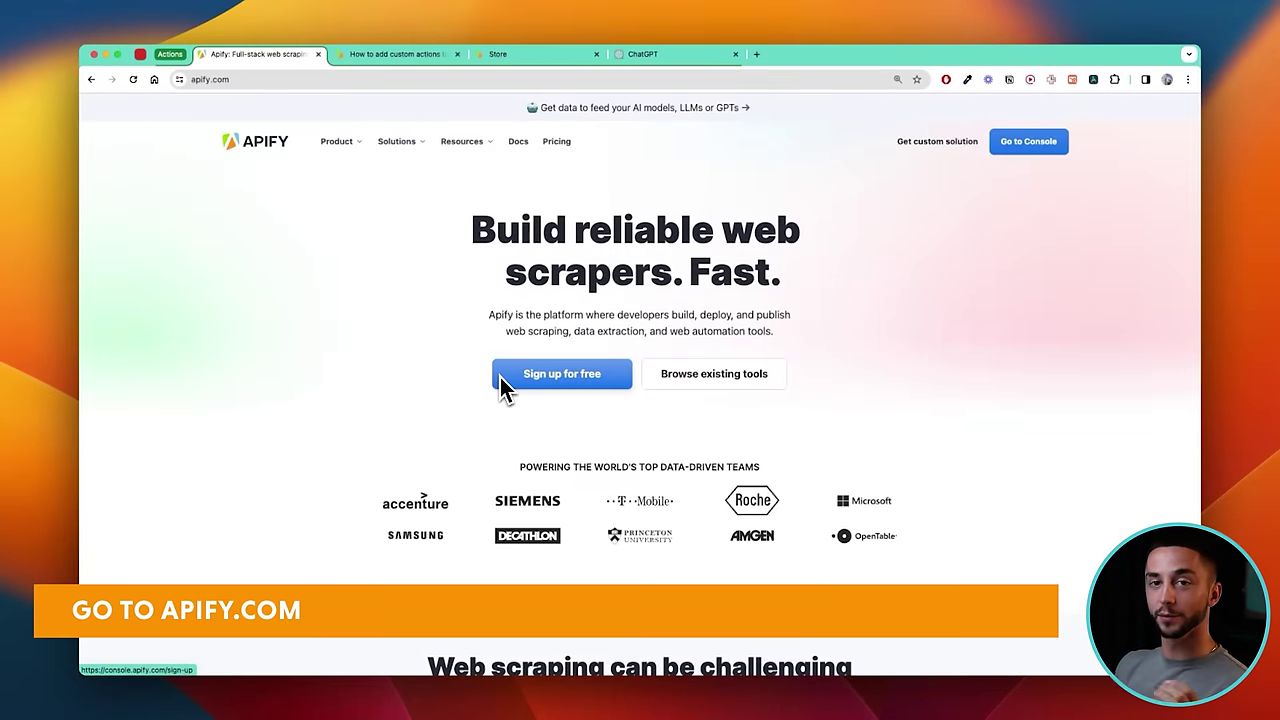
pyautogui.scroll(-8, 503, 387)
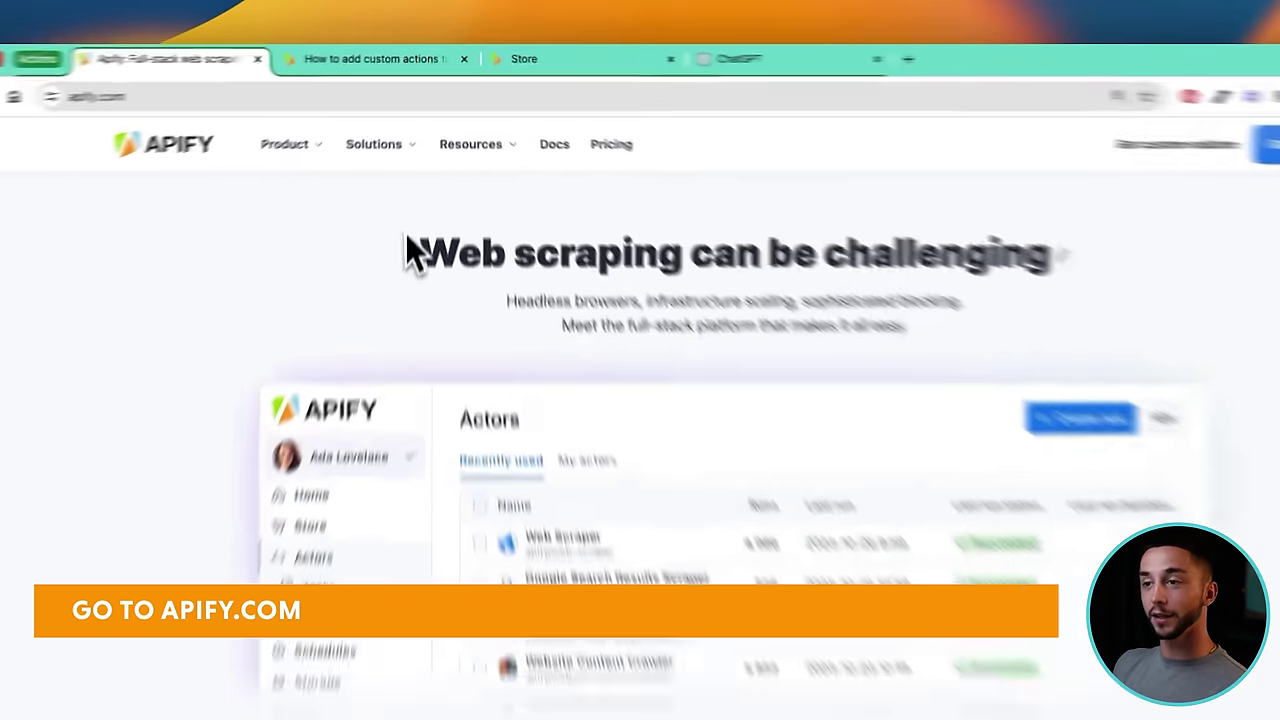
pyautogui.moveTo(428, 262); pyautogui.dragTo(831, 328)
pyautogui.click(835, 334)
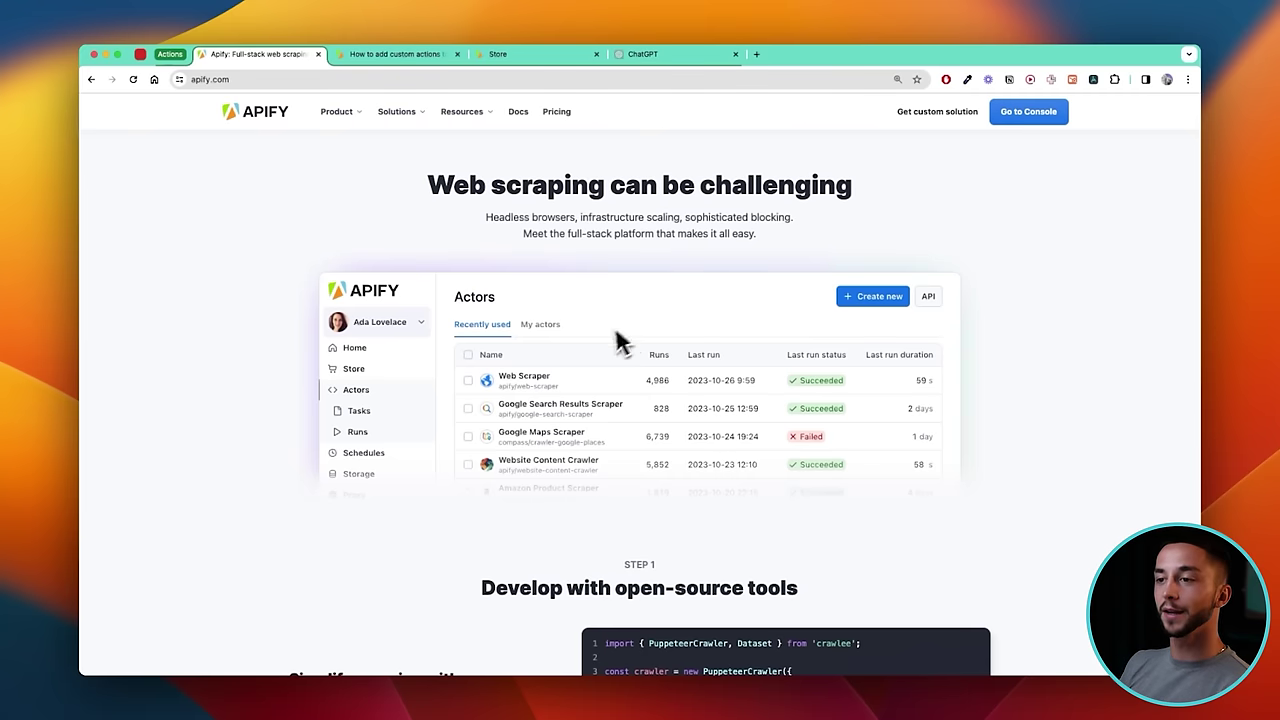
pyautogui.scroll(-2, 610, 348)
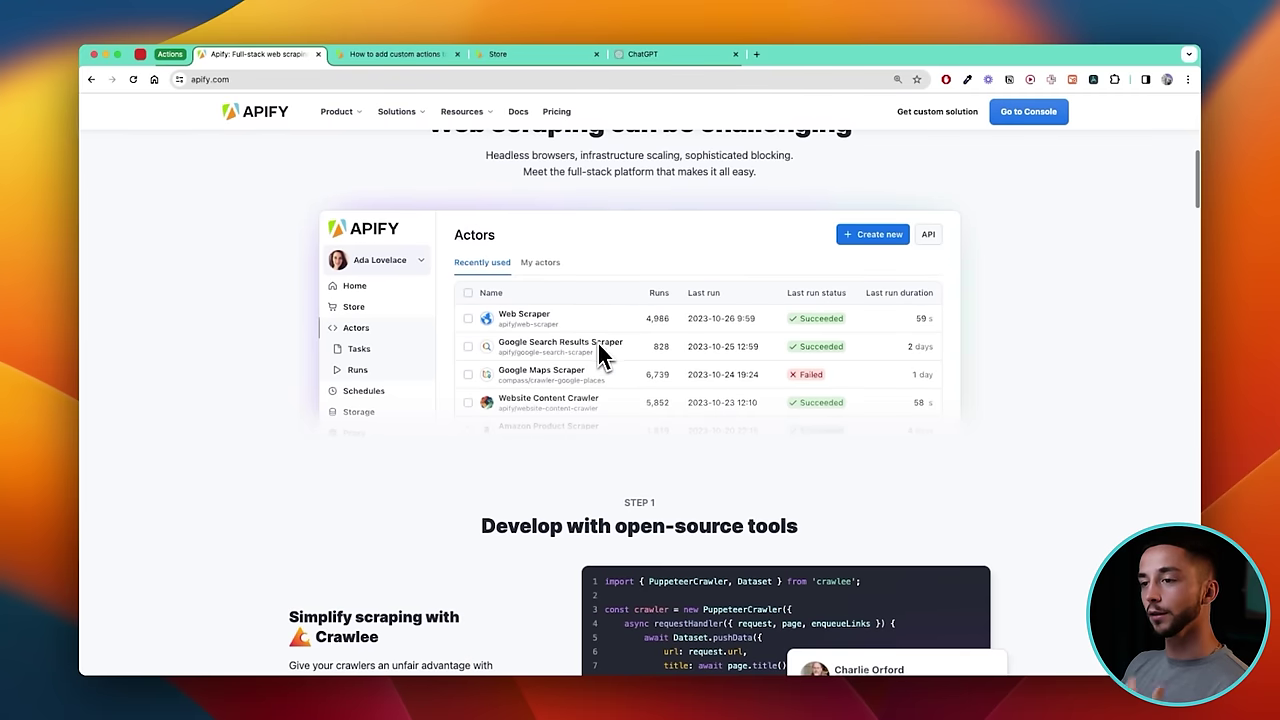
pyautogui.scroll(-1, 601, 357)
pyautogui.scroll(-2, 601, 357)
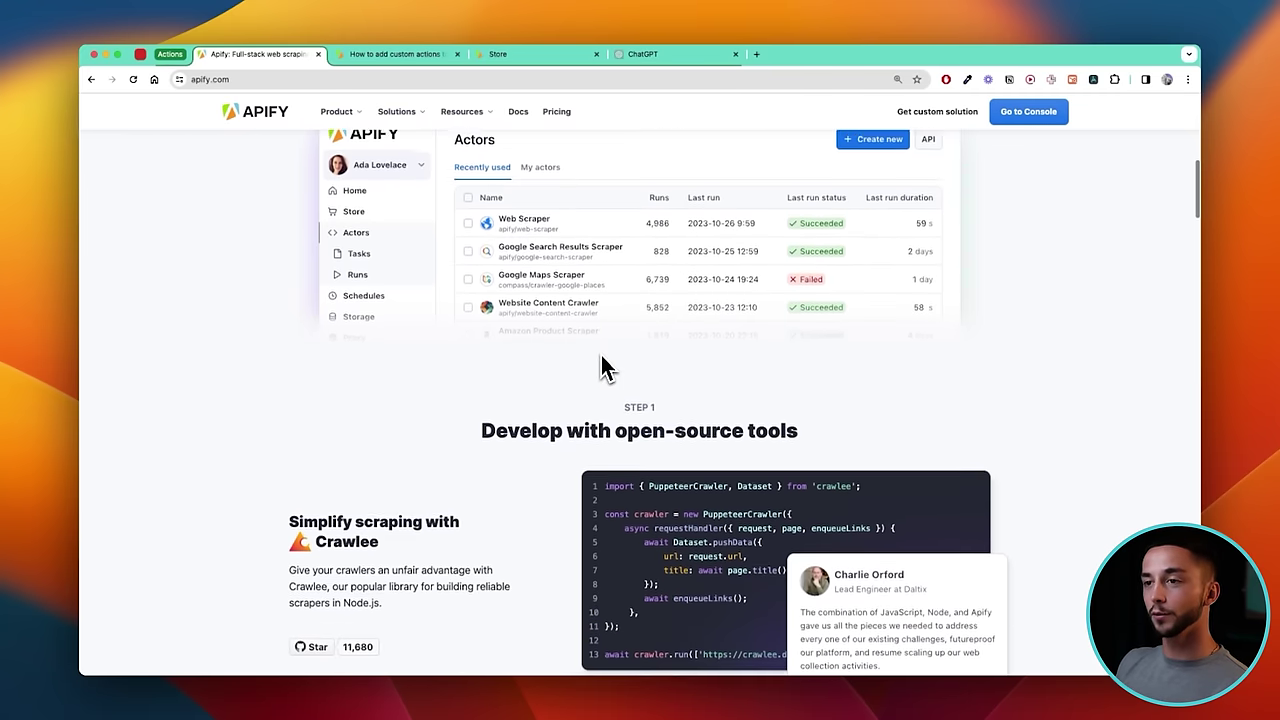
pyautogui.scroll(1, 601, 368)
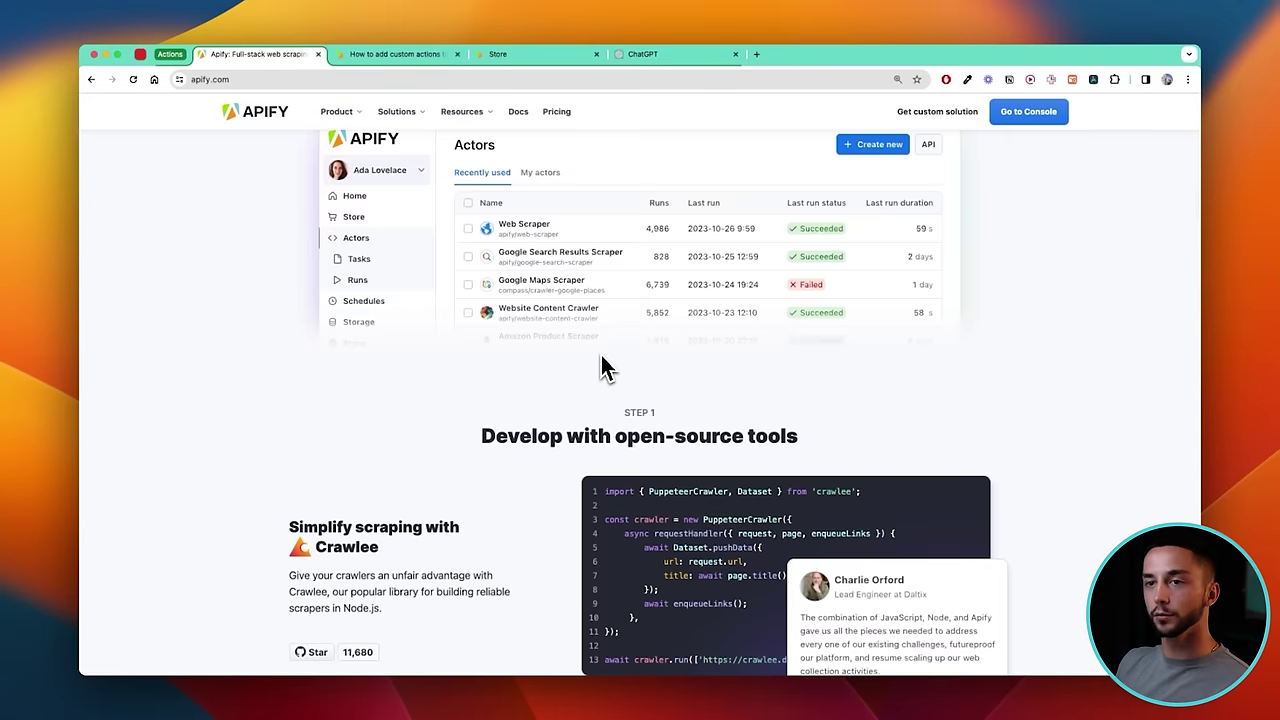
pyautogui.scroll(-6, 601, 368)
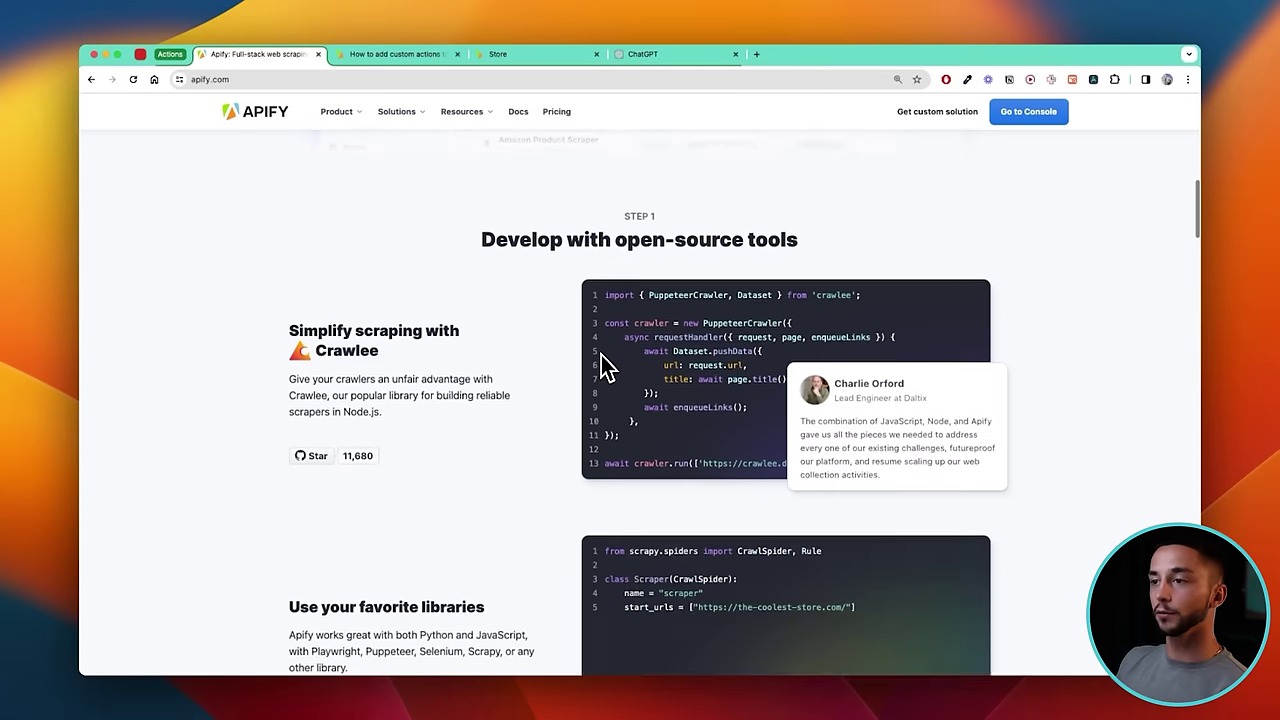
pyautogui.scroll(-2, 605, 366)
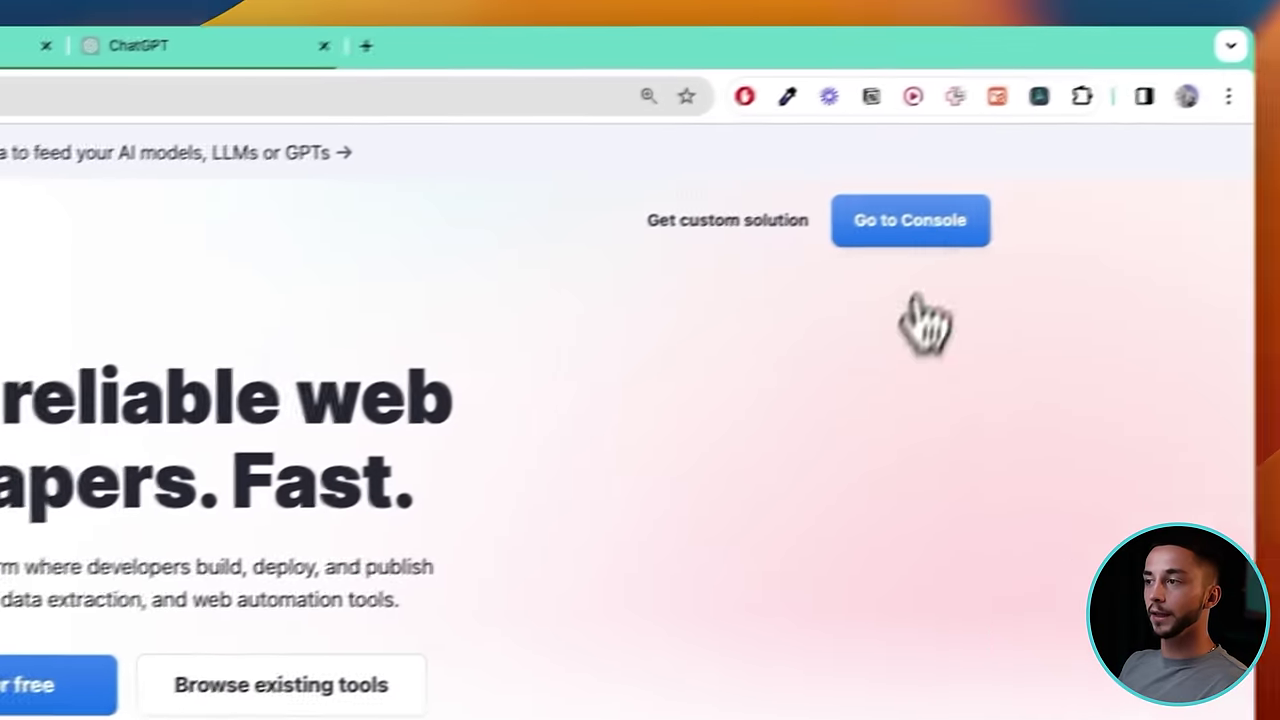
# Go to the Apify console and look through the Actors offered in its Store.
pyautogui.click(1262, 80)
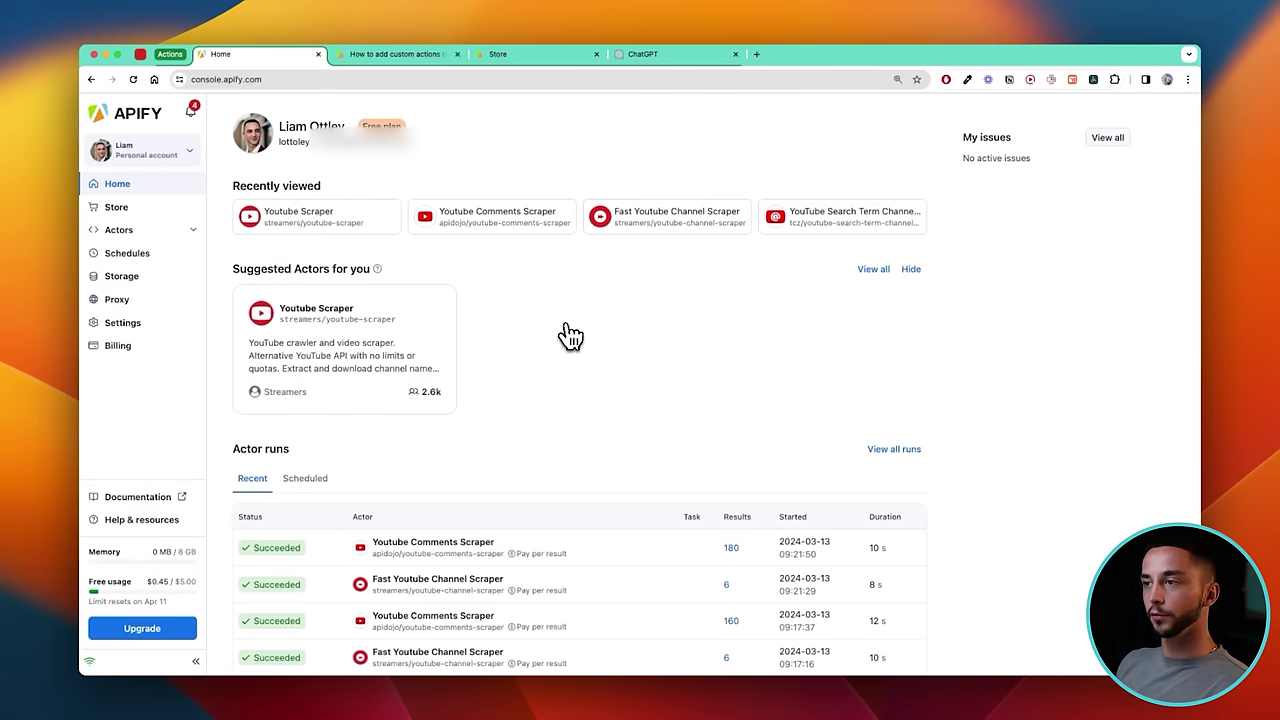
pyautogui.click(145, 210)
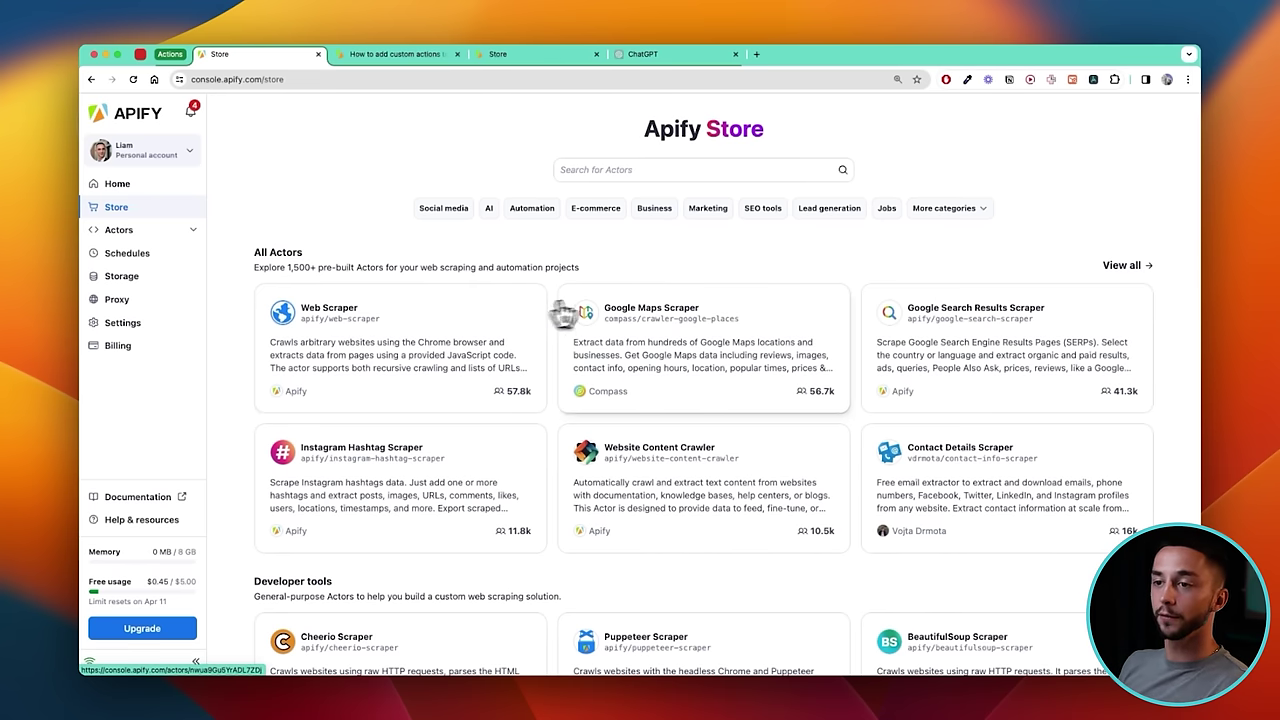
pyautogui.scroll(-1, 397, 207)
pyautogui.scroll(-5, 591, 340)
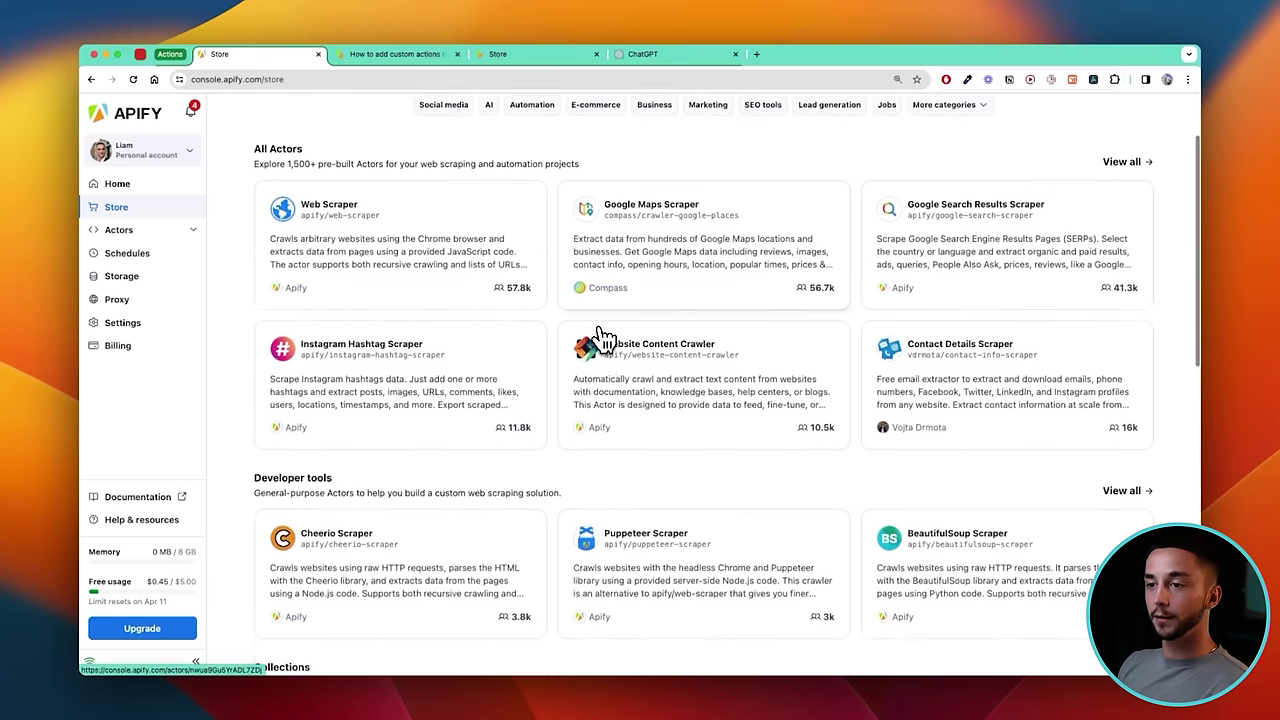
pyautogui.scroll(6, 775, 365)
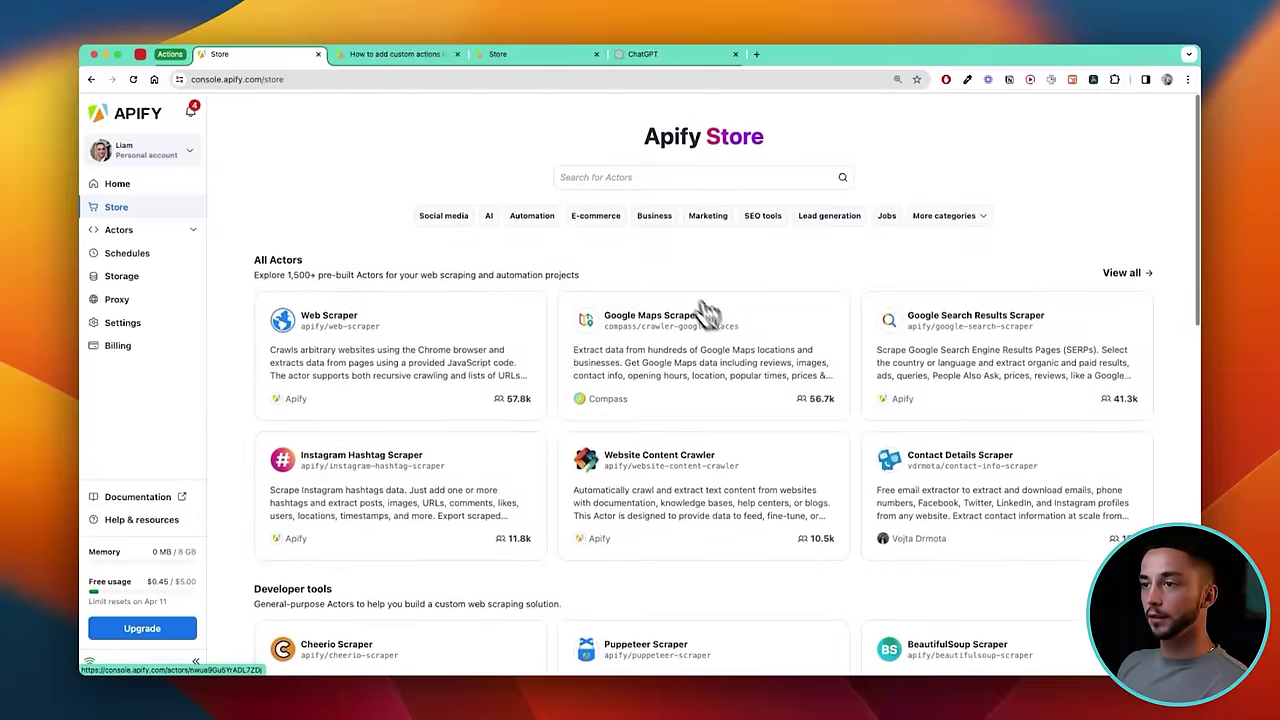
# Search the Store for "instagram profile" and open the Instagram Profile Scraper by Apify.
pyautogui.click(615, 172)
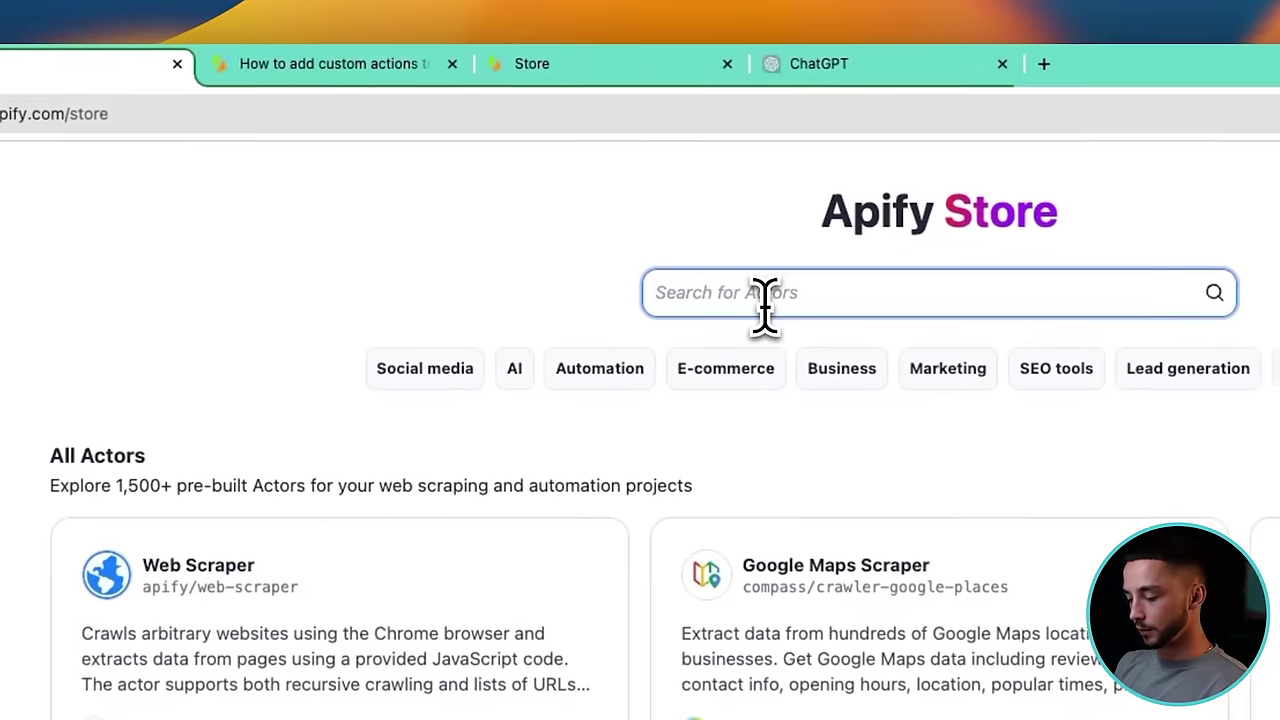
pyautogui.write('inst')
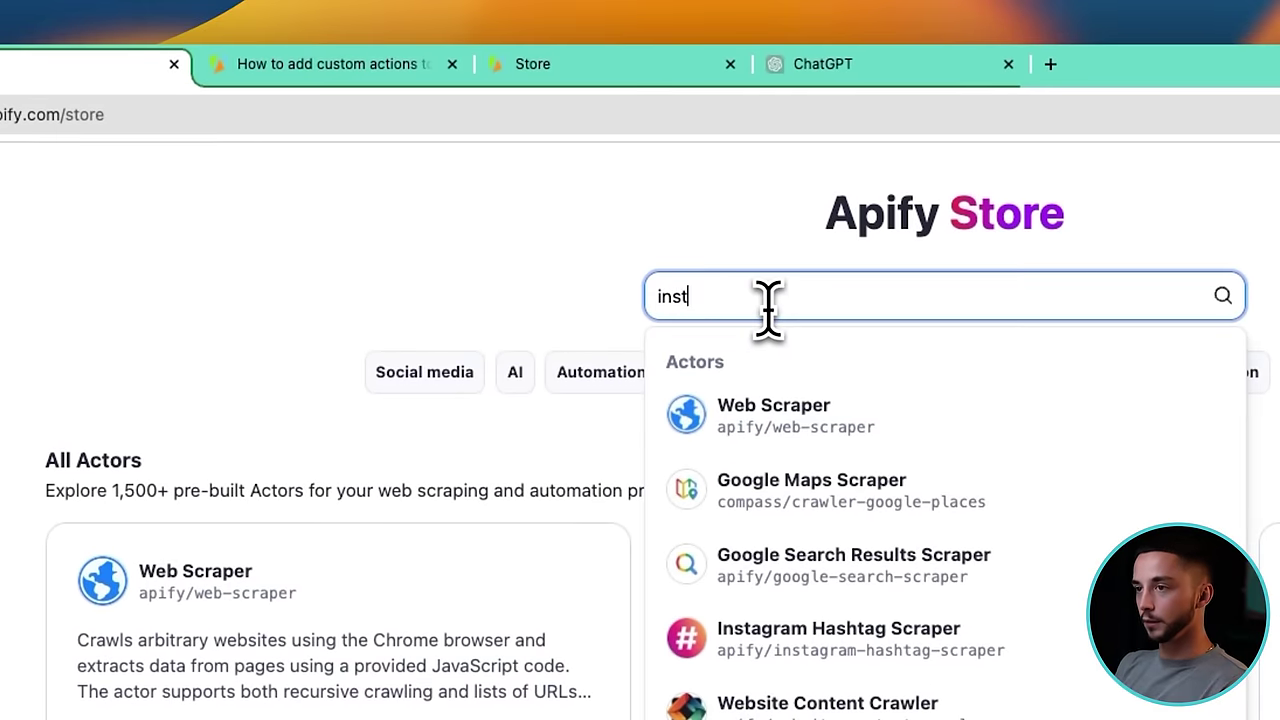
pyautogui.write('agram profile')
pyautogui.press('Return')
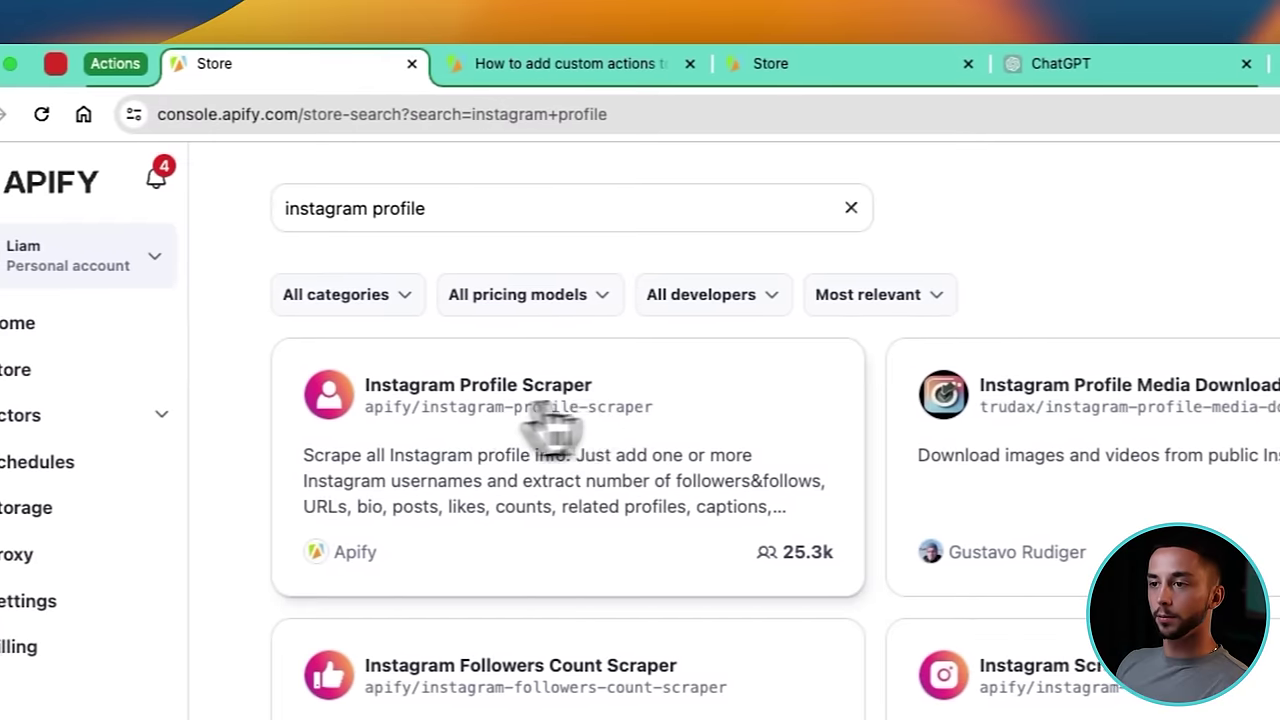
pyautogui.click(737, 429)
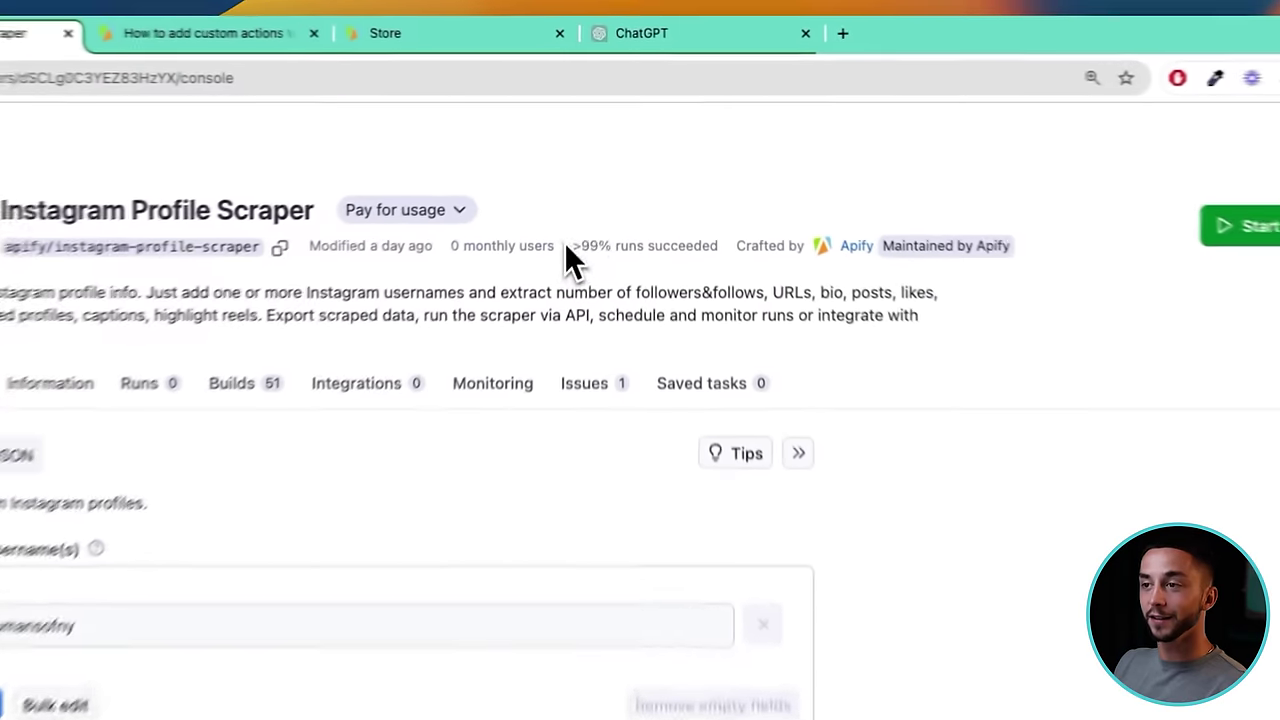
# Replace the sample Instagram username with the username of the profile to scrape and run the Actor.
pyautogui.moveTo(566, 247); pyautogui.dragTo(732, 250)
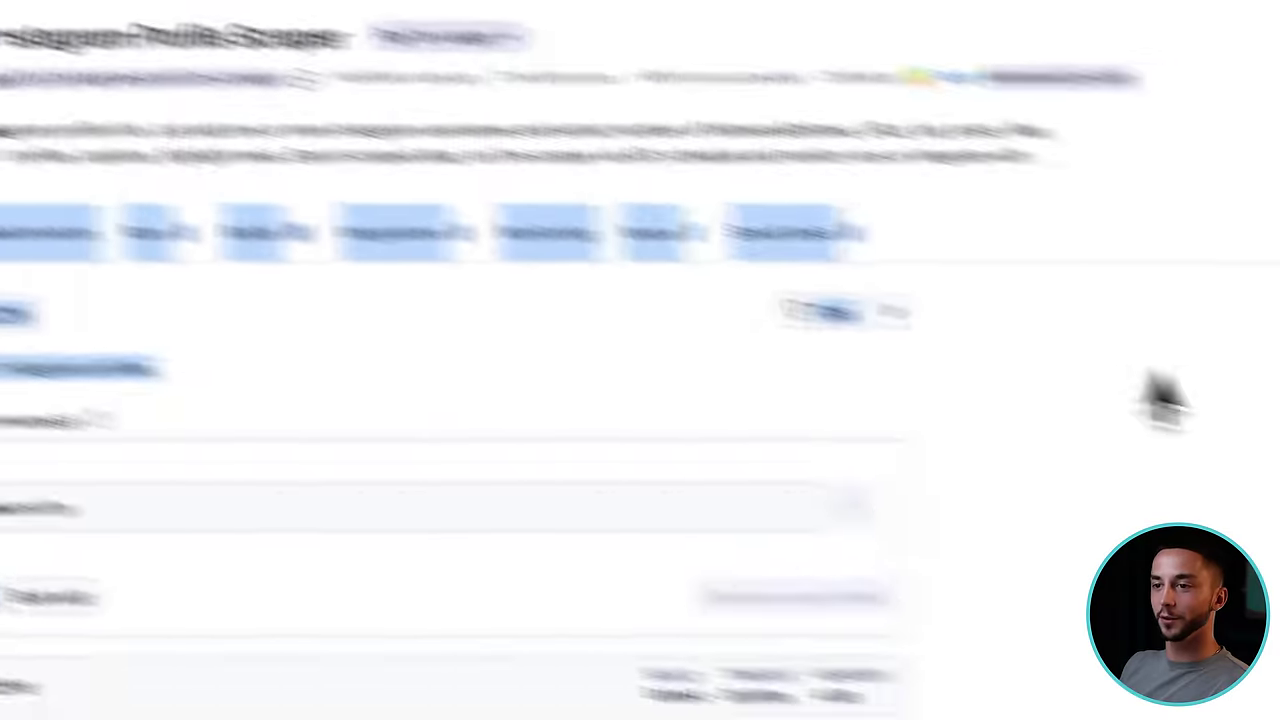
pyautogui.moveTo(385, 418); pyautogui.dragTo(289, 416)
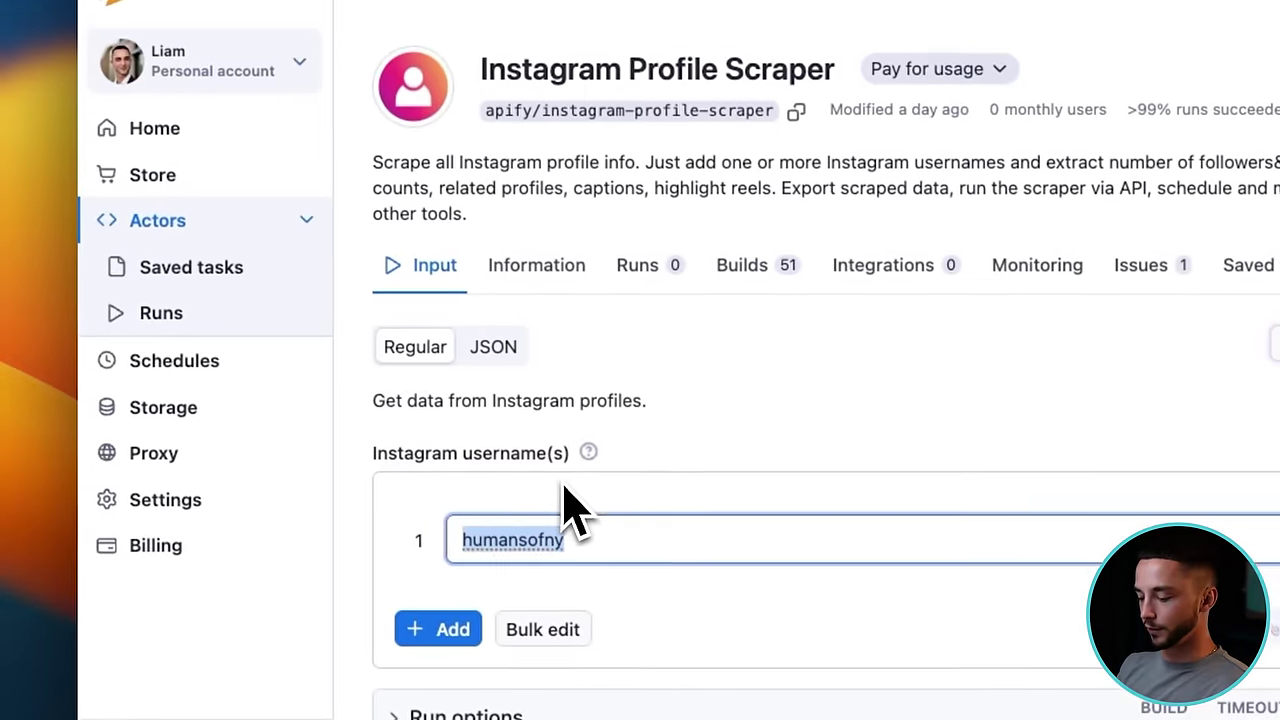
pyautogui.press('BackSpace')
pyautogui.write('liamo')
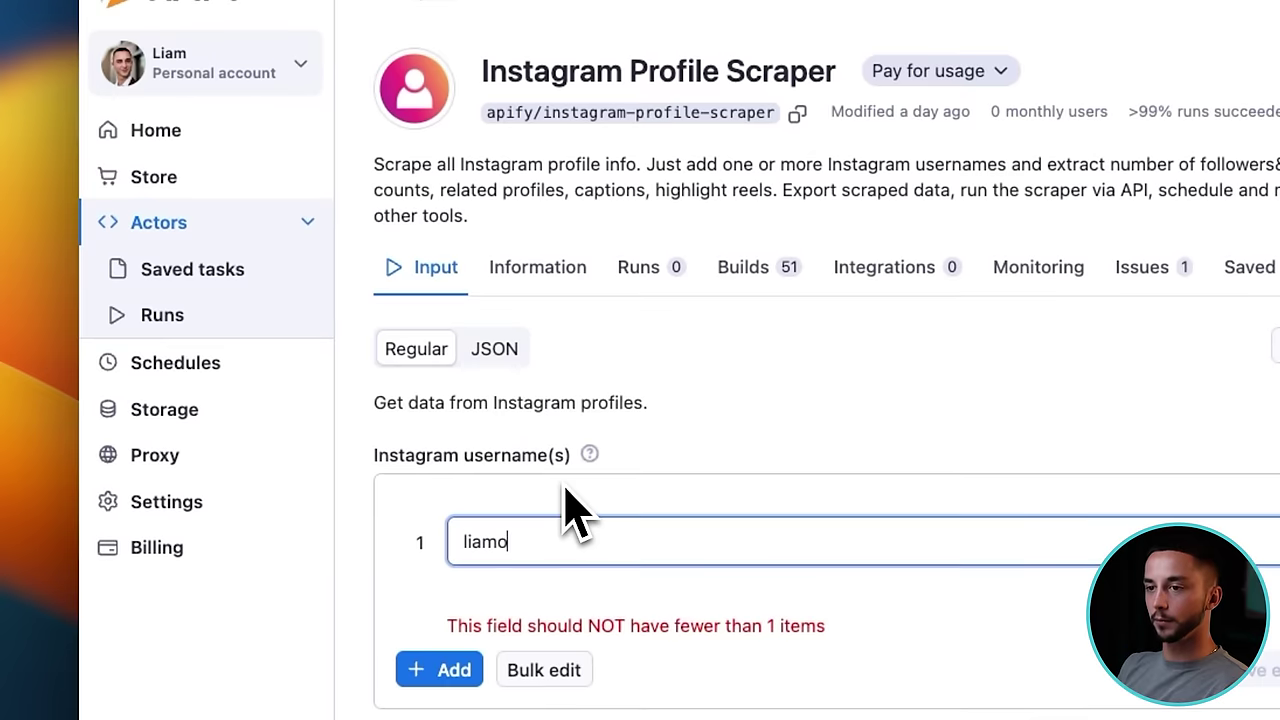
pyautogui.write('ttley')
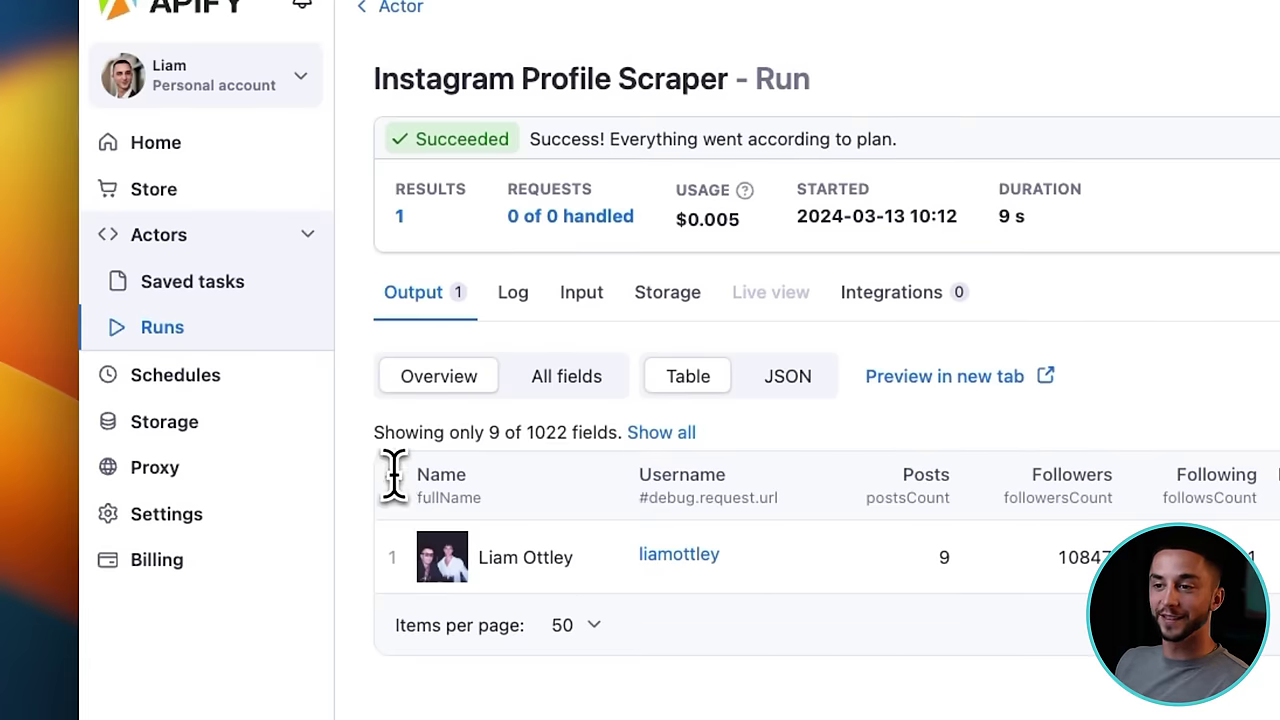
# Review the scraped profile's row in the run output and return to the list of Actors.
pyautogui.moveTo(393, 474); pyautogui.dragTo(1143, 423)
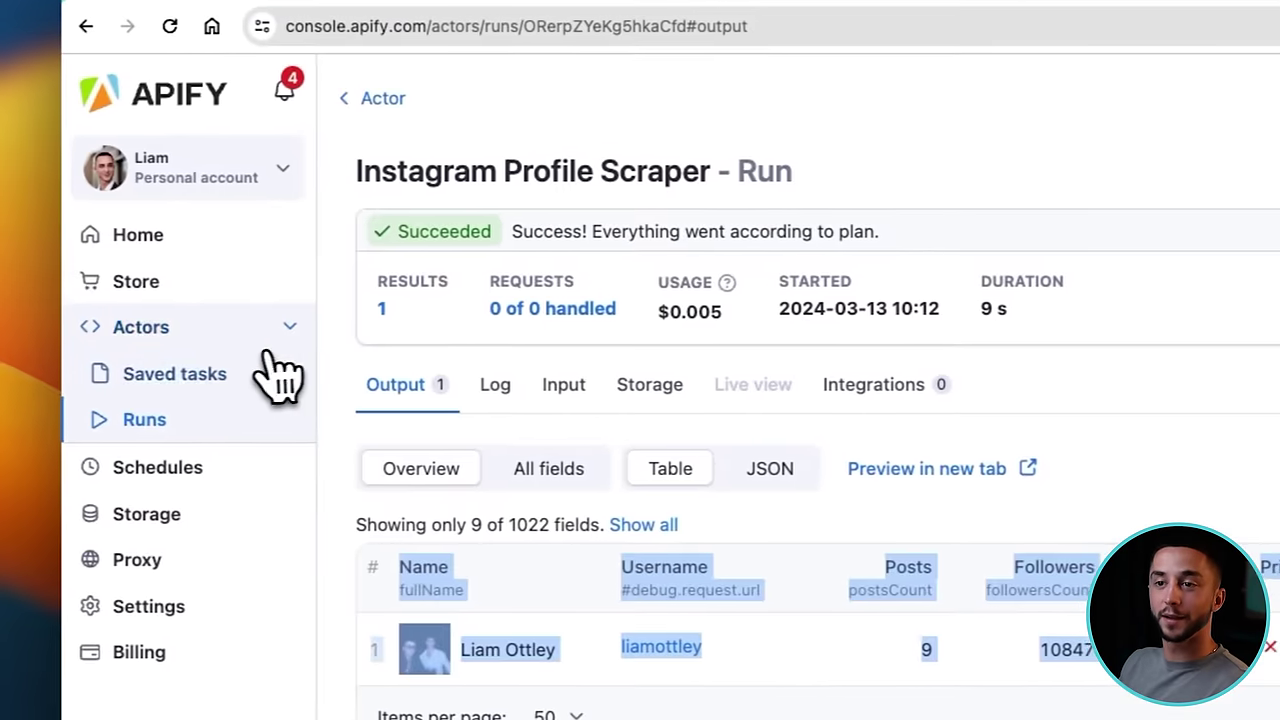
pyautogui.click(272, 345)
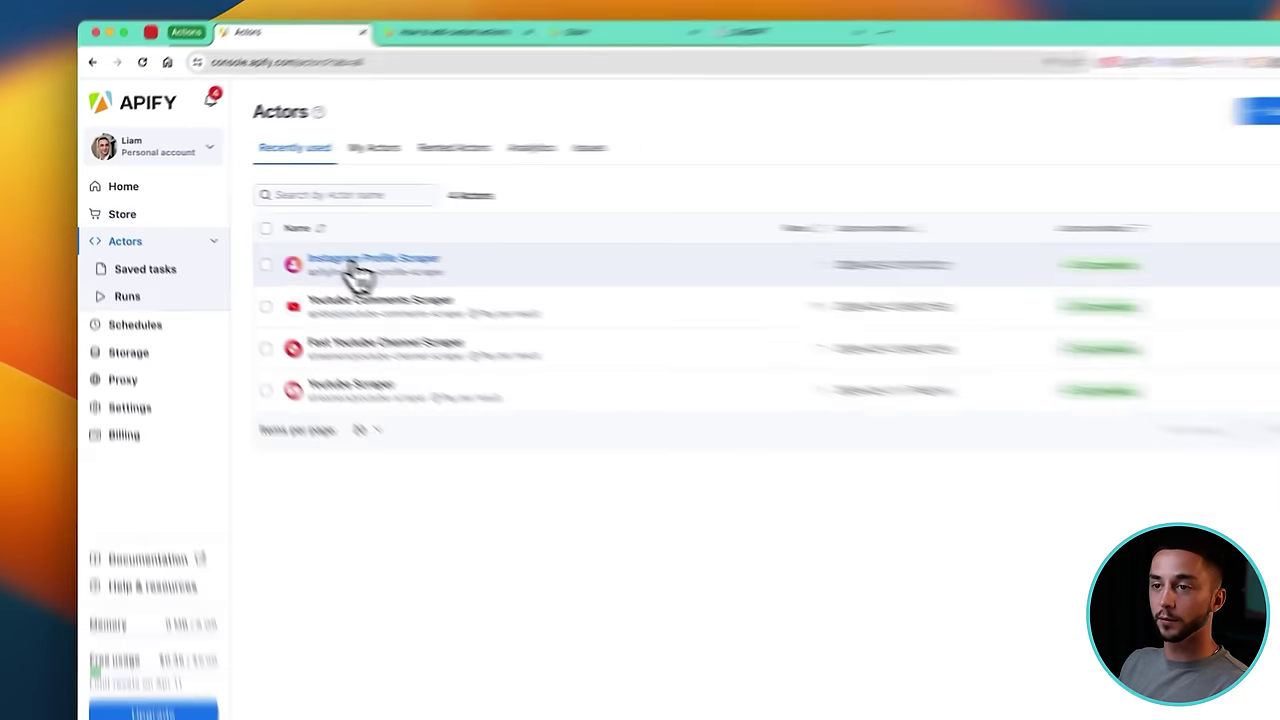
# Open the Instagram Profile Scraper Actor and display its OpenAPI specification to look through the schema.
pyautogui.click(317, 257)
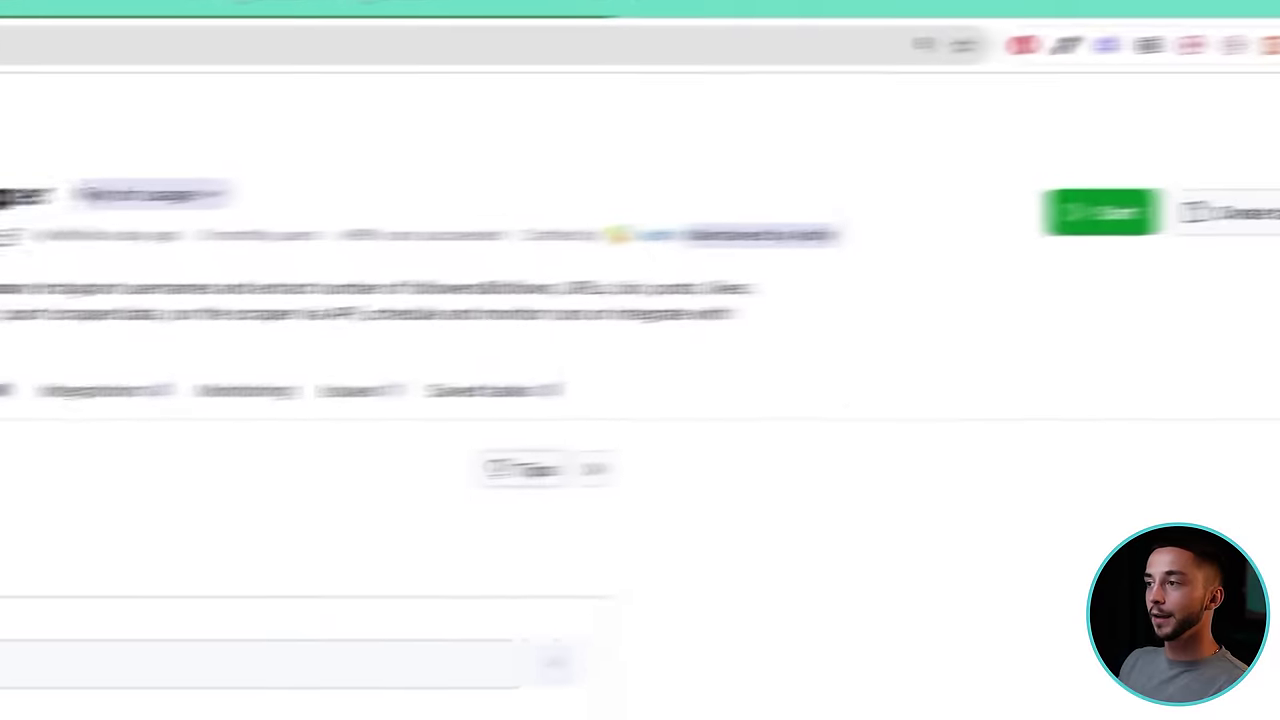
pyautogui.click(1082, 255)
pyautogui.click(1030, 405)
pyautogui.scroll(-3, 670, 475)
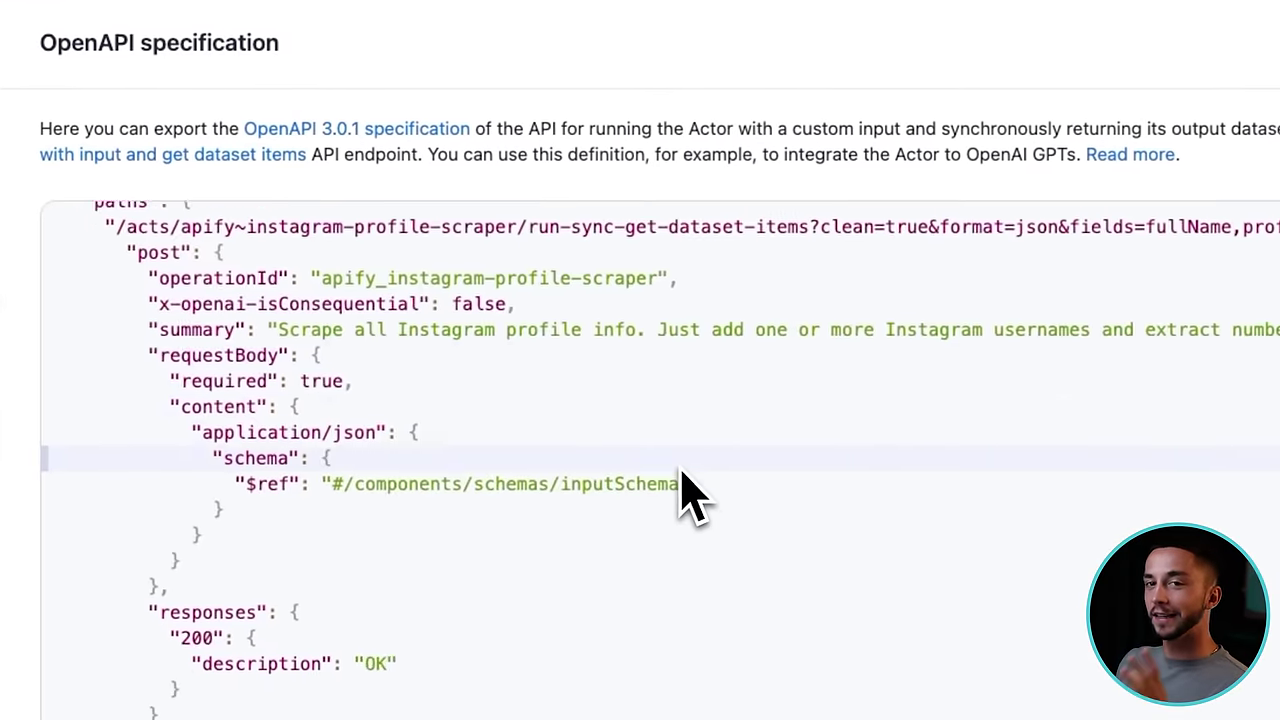
pyautogui.scroll(-4, 693, 495)
pyautogui.scroll(10, 674, 471)
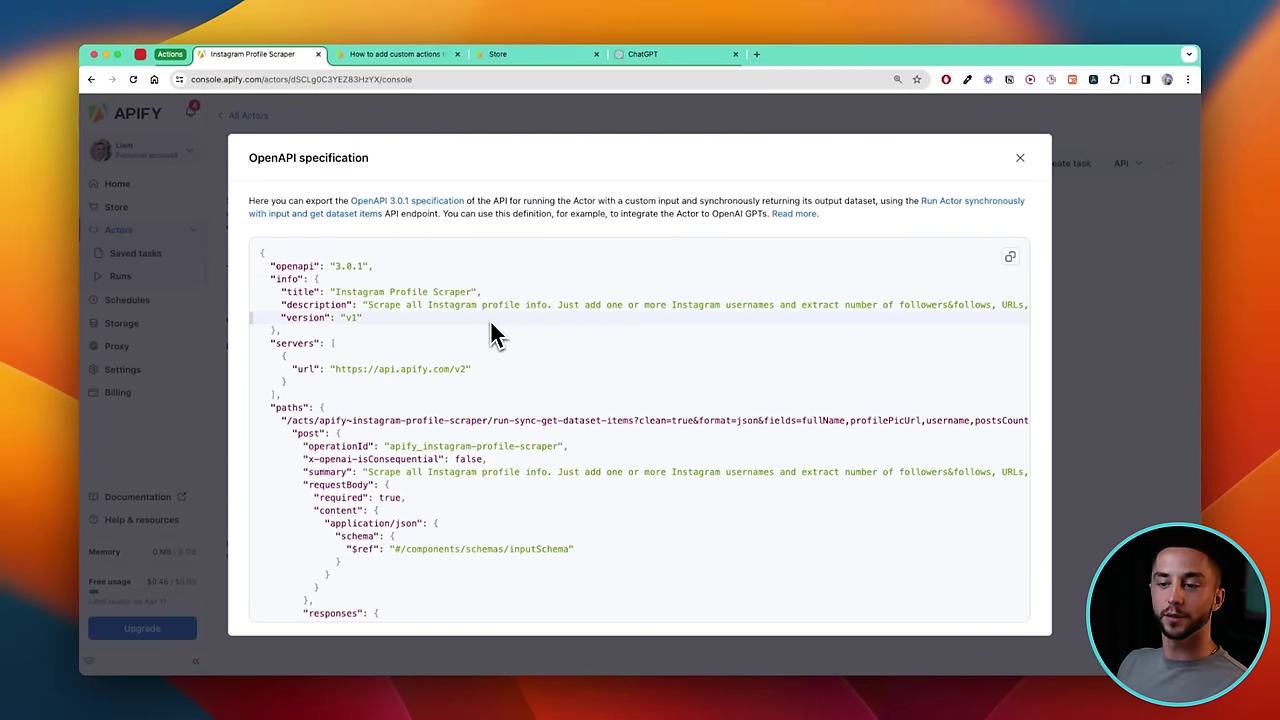
# Switch to ChatGPT in a new browser tab and create a new GPT named "IG Data Analyst".
pyautogui.press('cmd+t')
pyautogui.write('c')
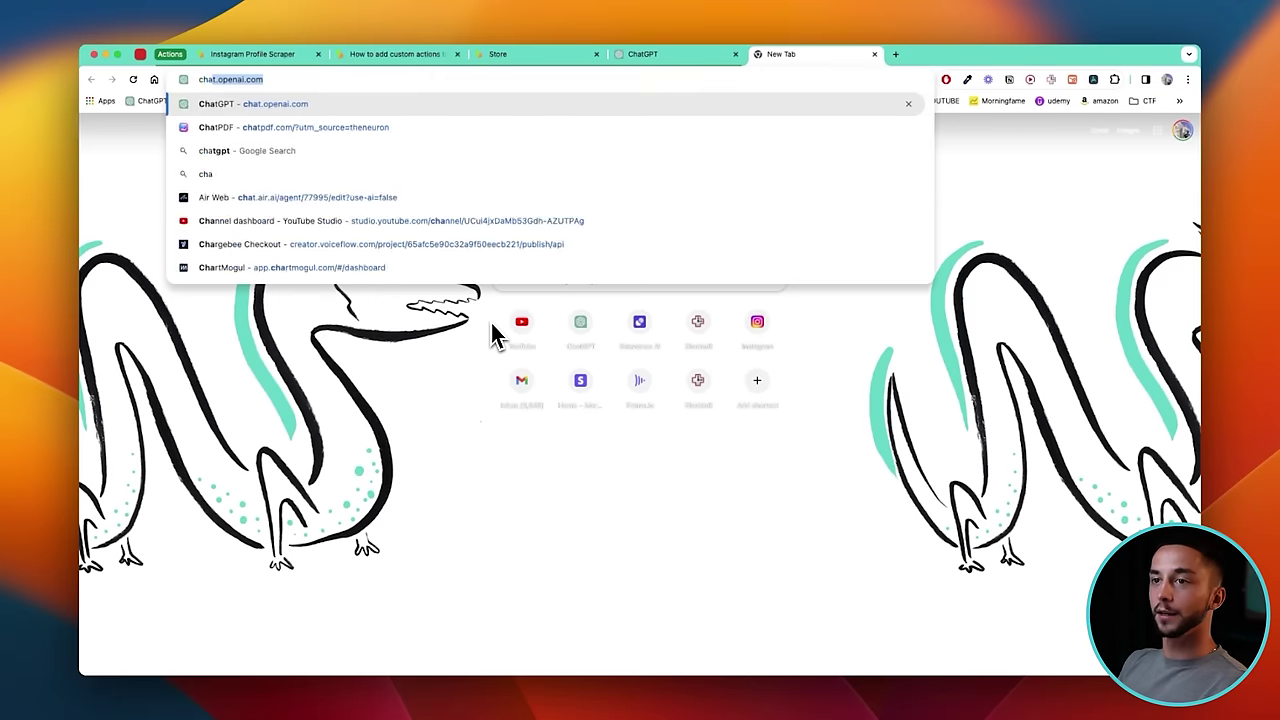
pyautogui.write('ha')
pyautogui.press('Return')
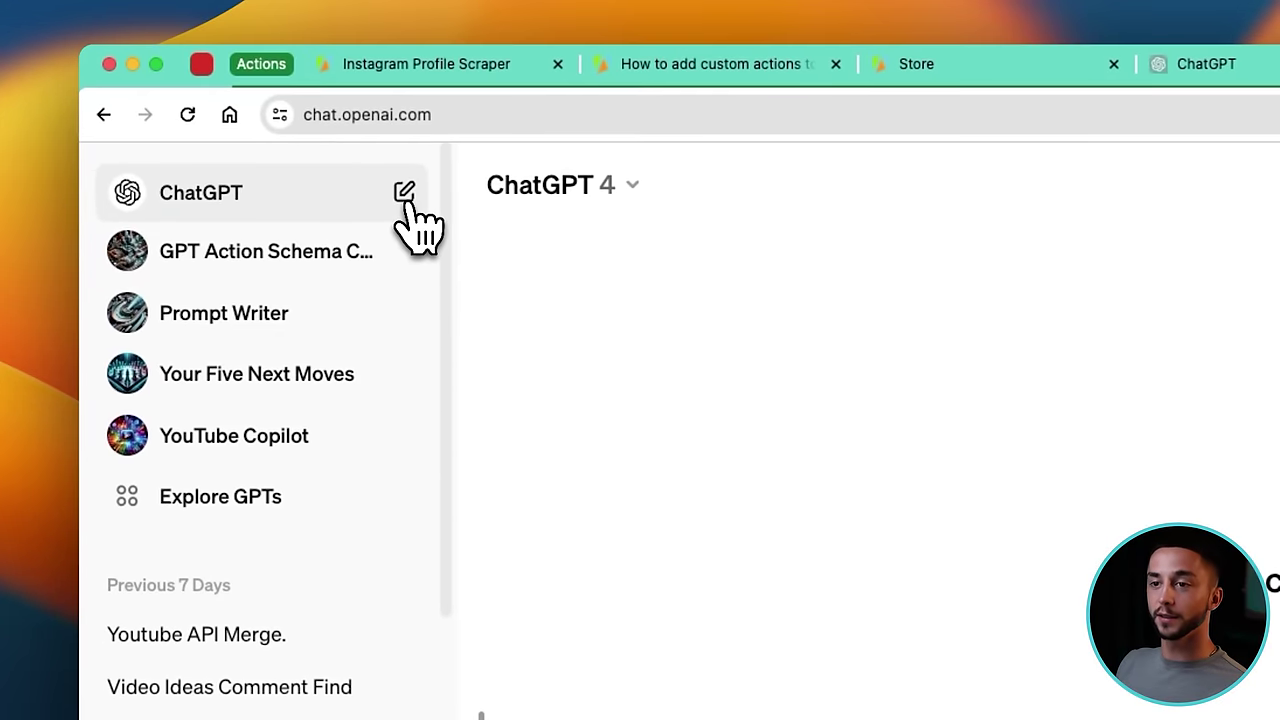
pyautogui.scroll(-1, 270, 505)
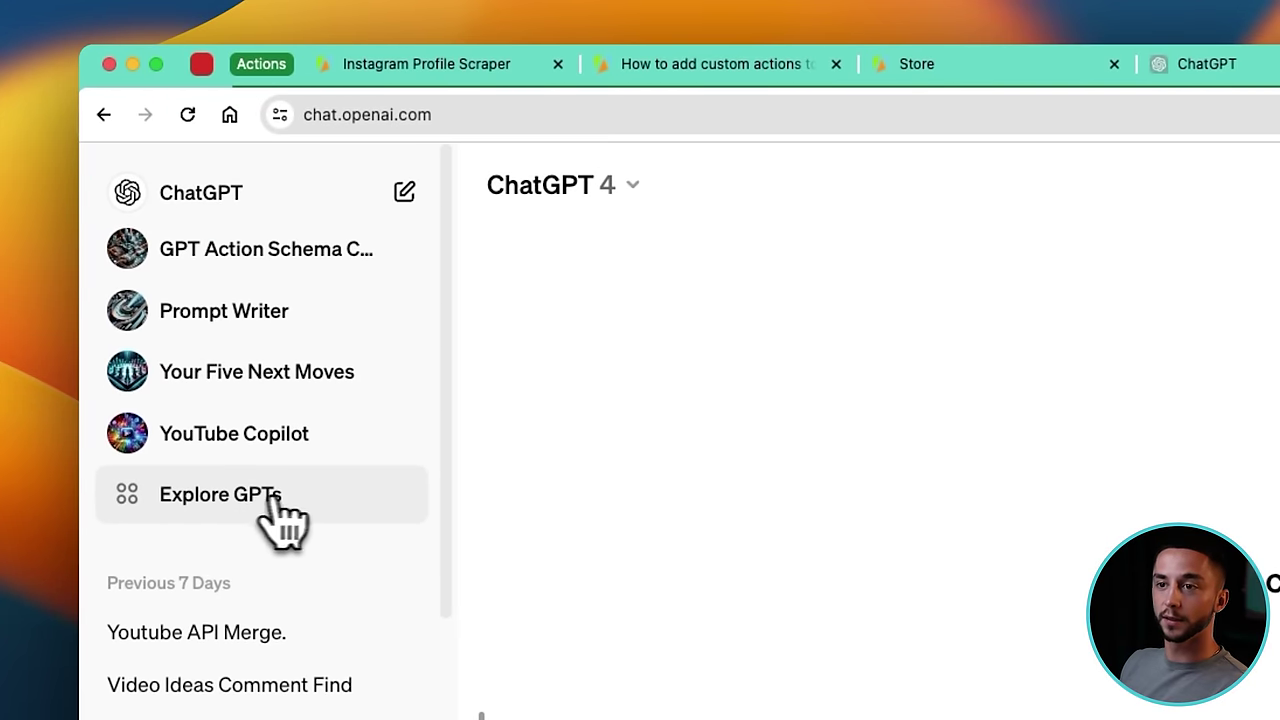
pyautogui.click(262, 494)
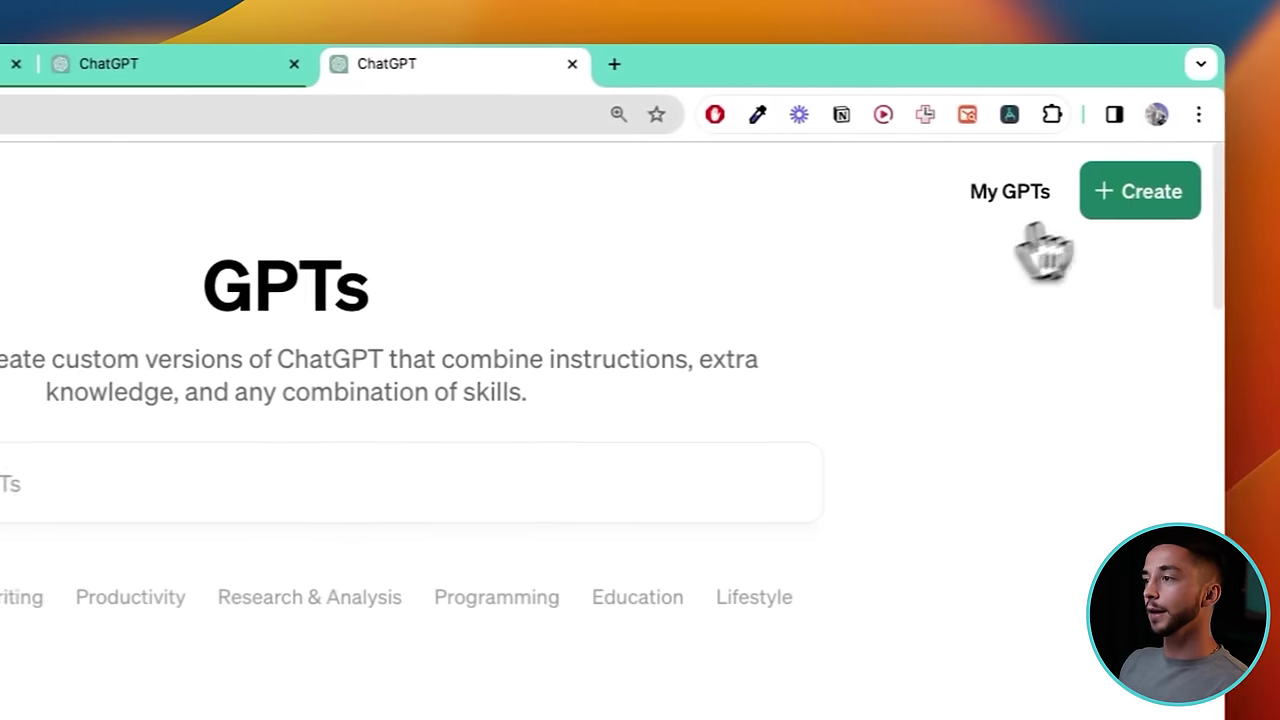
pyautogui.click(1143, 203)
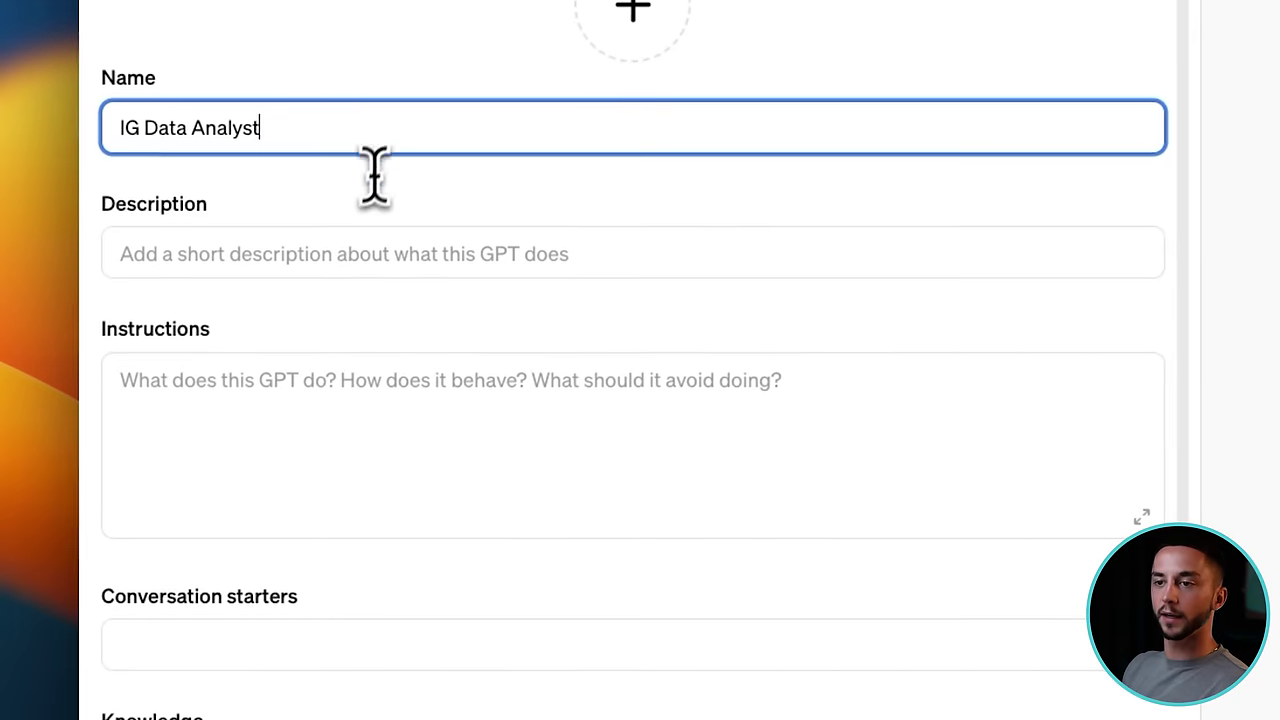
# Add a new action to the GPT and fill its schema with the OpenAPI specification copied from the Apify Actor.
pyautogui.click(232, 628)
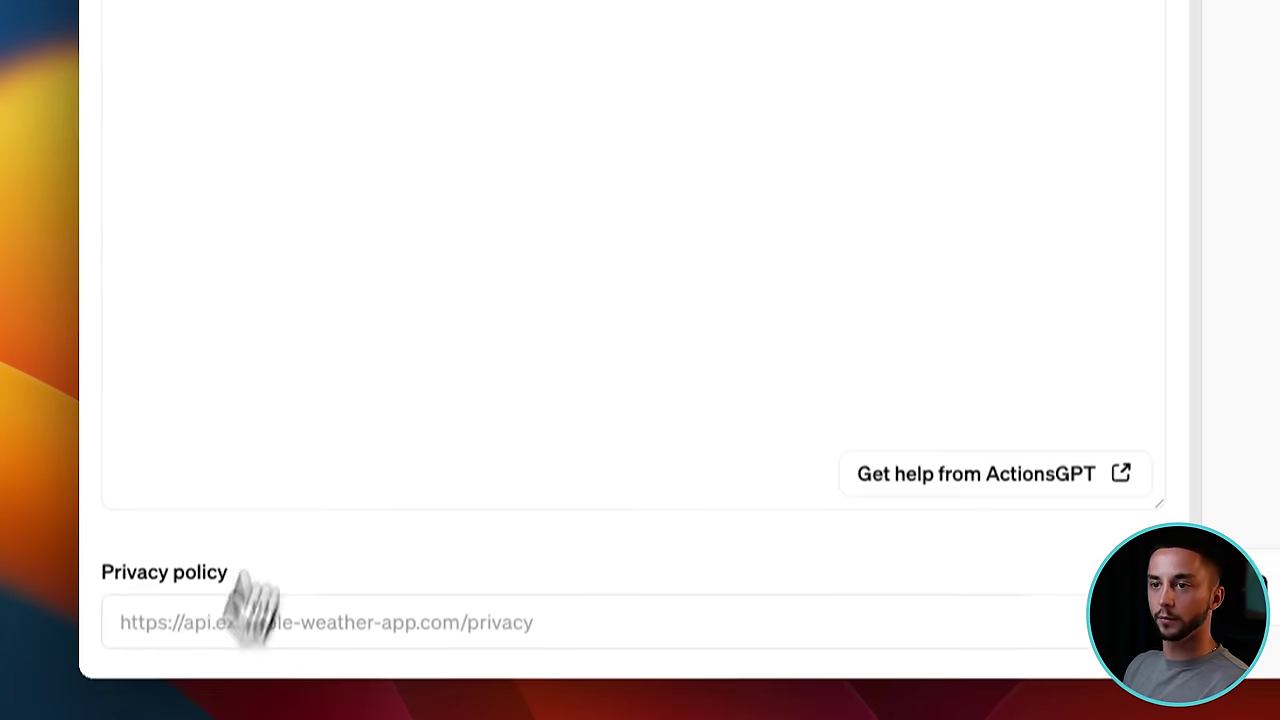
pyautogui.click(385, 72)
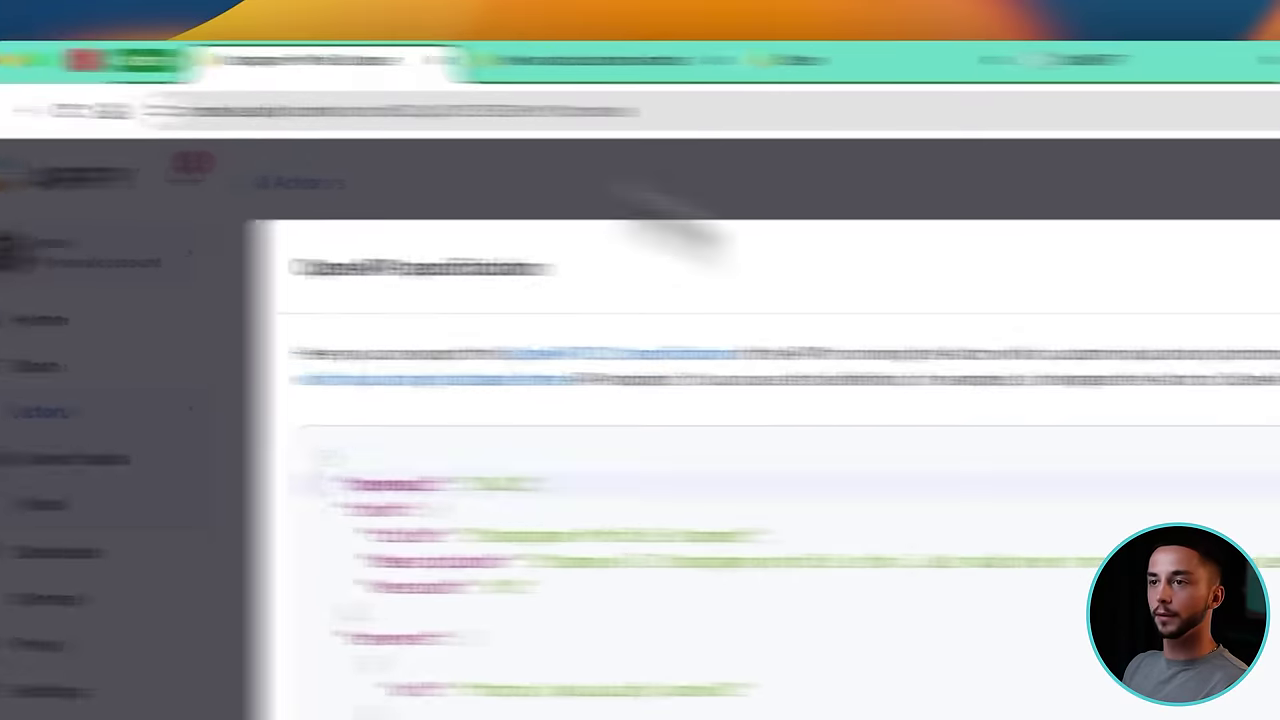
pyautogui.click(820, 447)
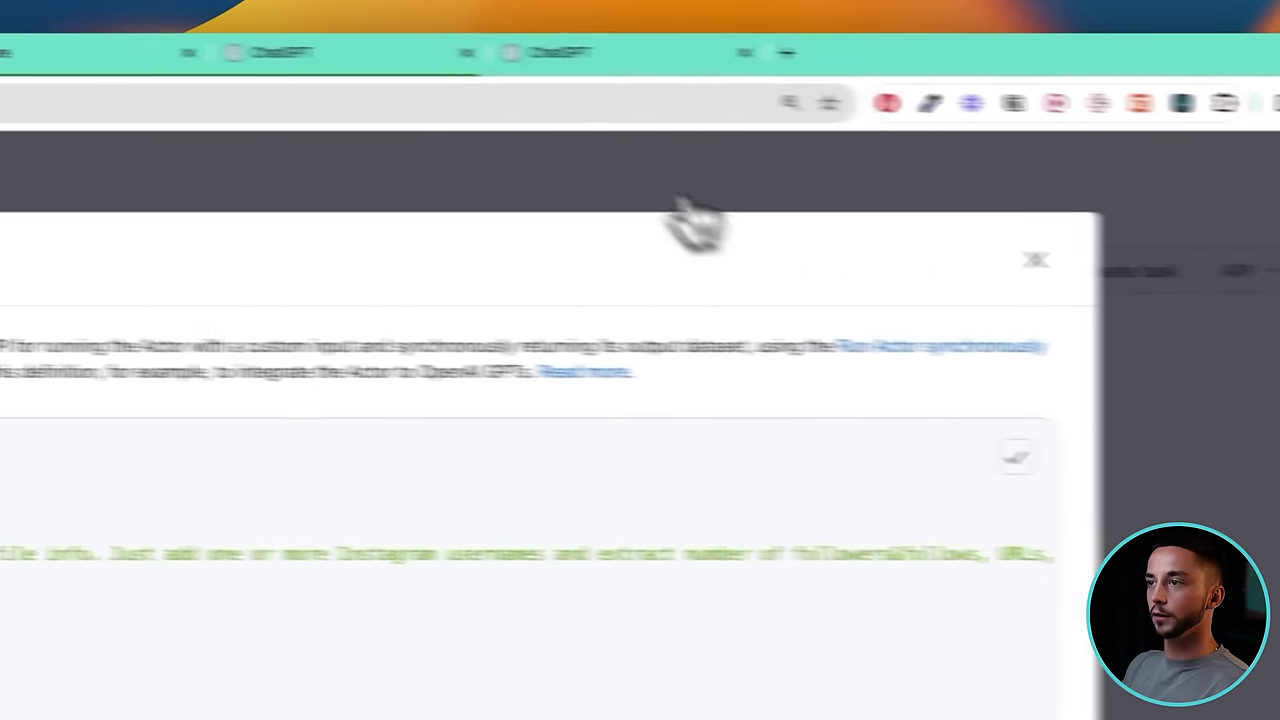
pyautogui.click(410, 60)
pyautogui.click(395, 398)
pyautogui.hotkey('ctrl', 'v')
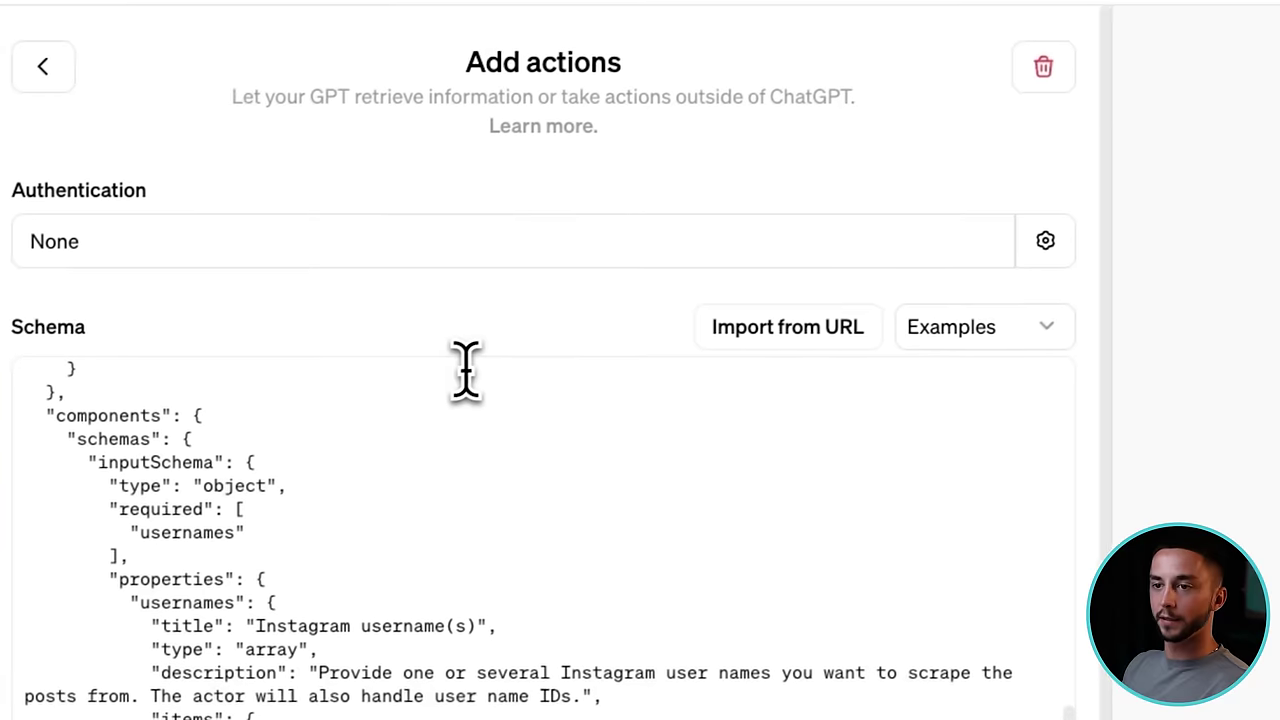
pyautogui.scroll(10, 640, 470)
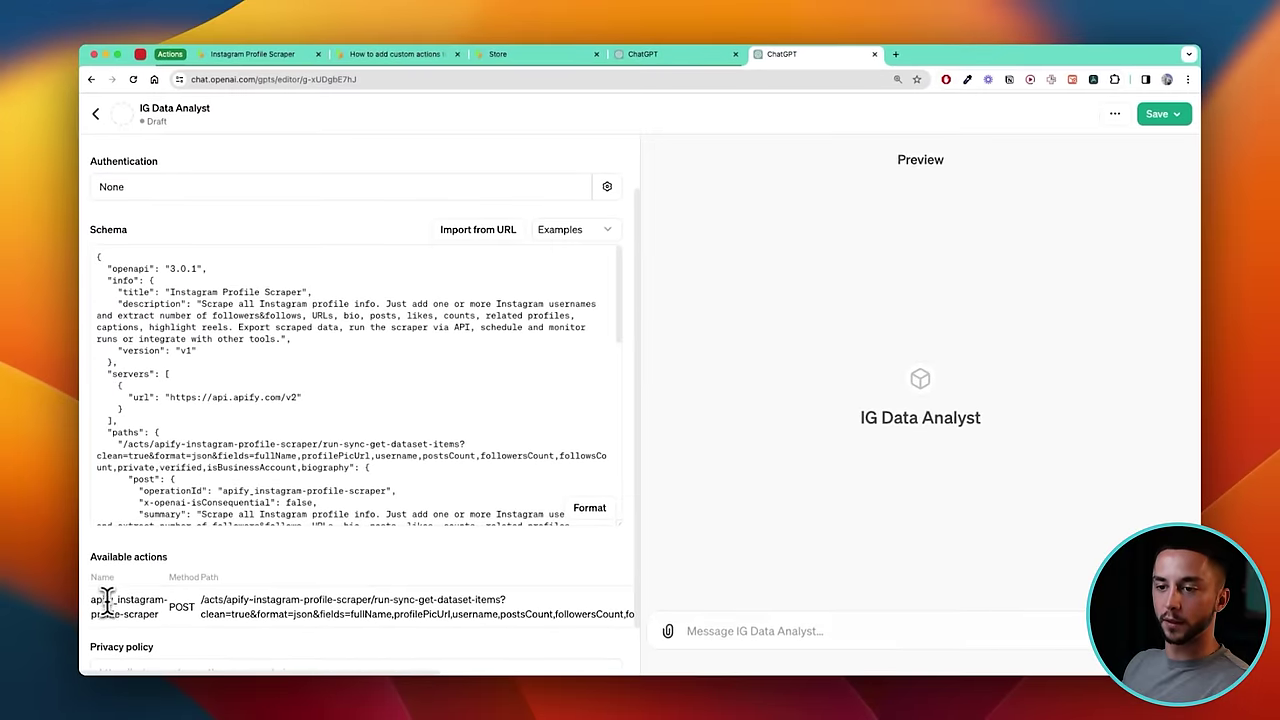
pyautogui.scroll(-1, 209, 570)
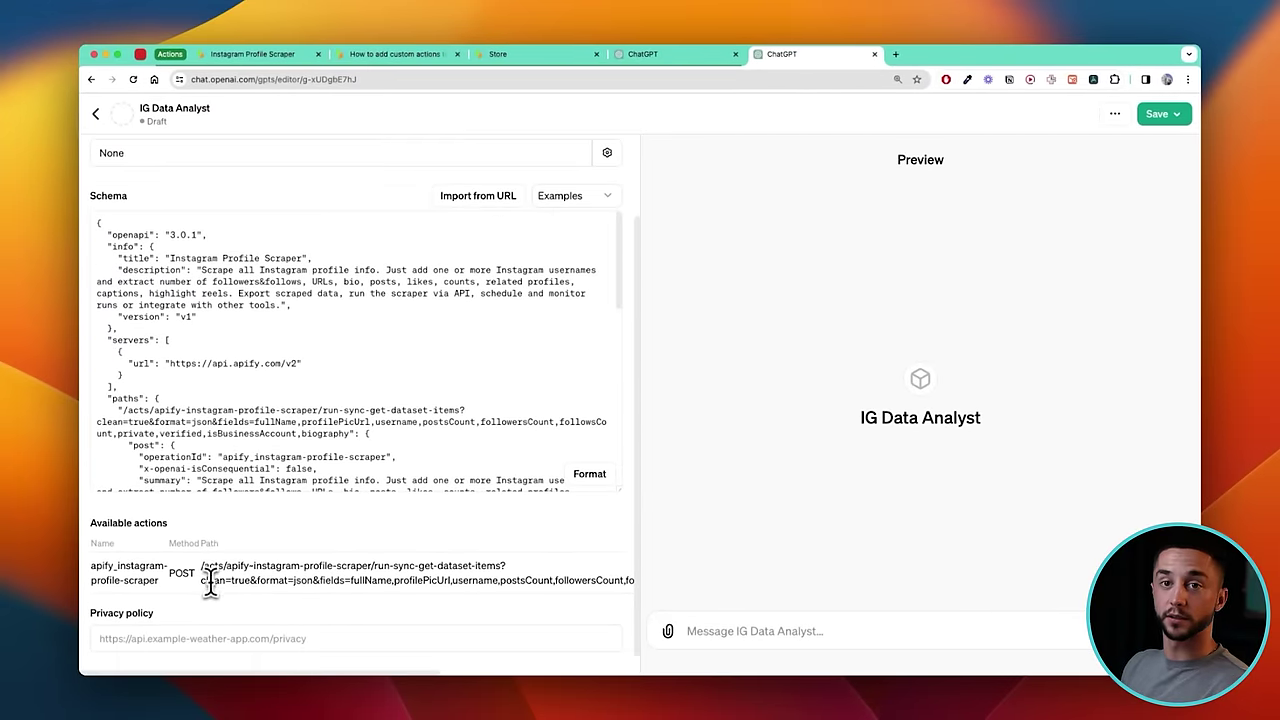
# Open the action's authentication settings and choose API Key as the authentication type.
pyautogui.scroll(3, 209, 580)
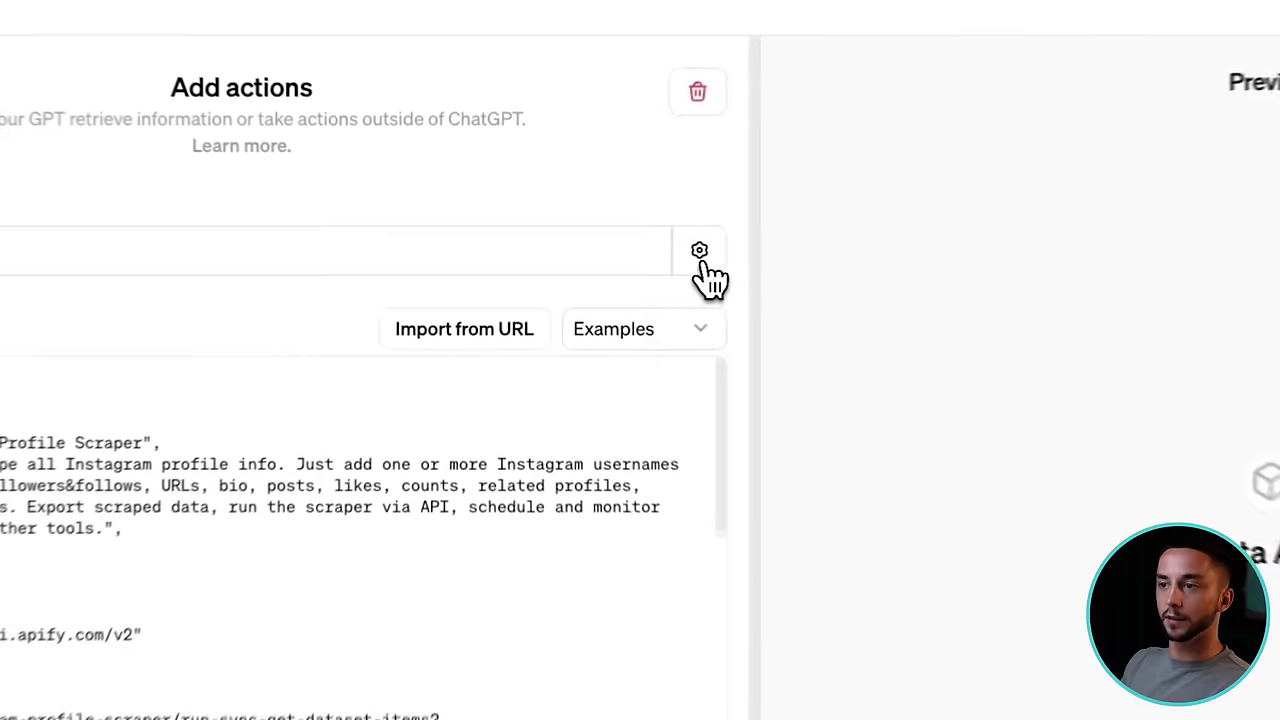
pyautogui.click(607, 254)
pyautogui.click(570, 402)
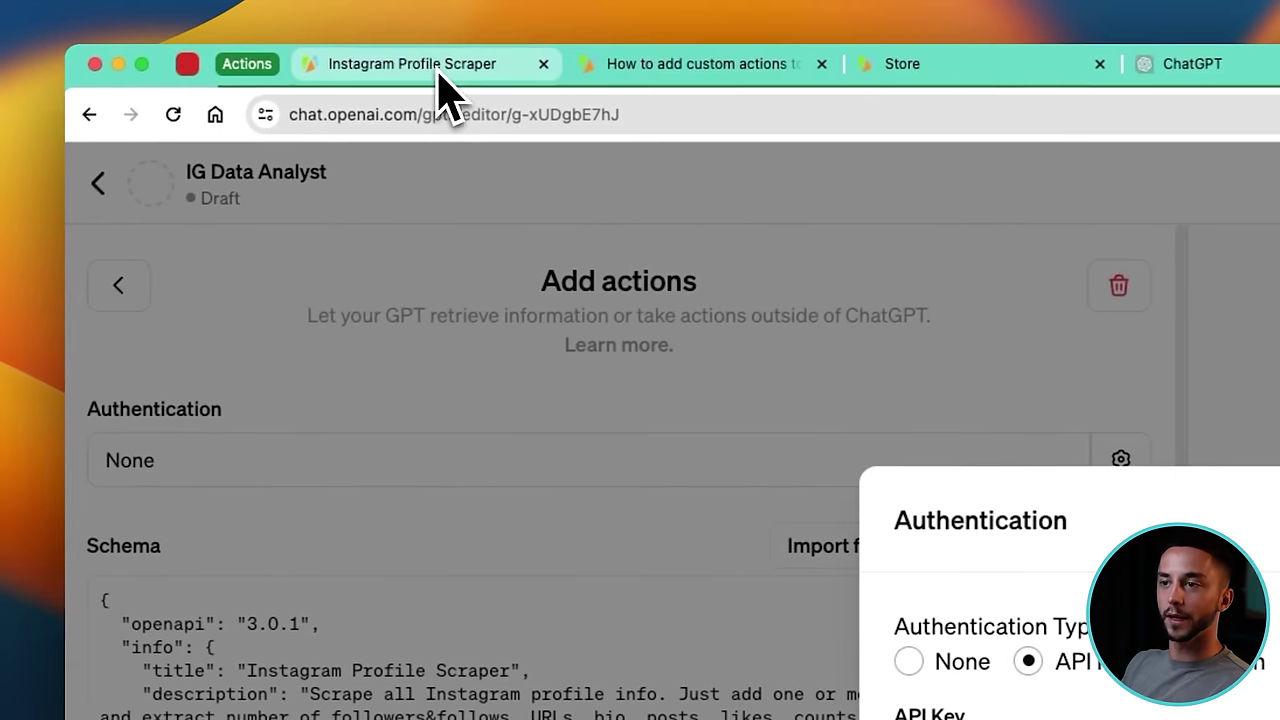
# Switch to the Apify console, close the OpenAPI specification and copy the personal API token from the account's Integrations settings.
pyautogui.click(438, 72)
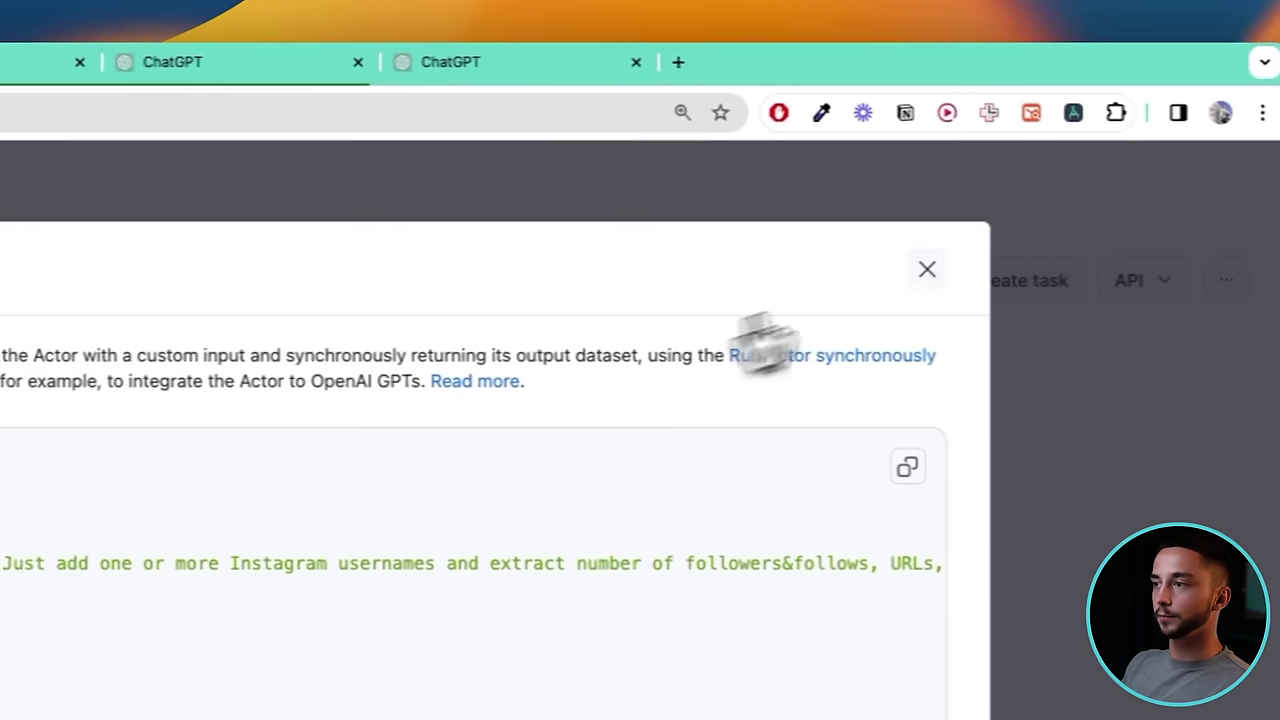
pyautogui.click(927, 269)
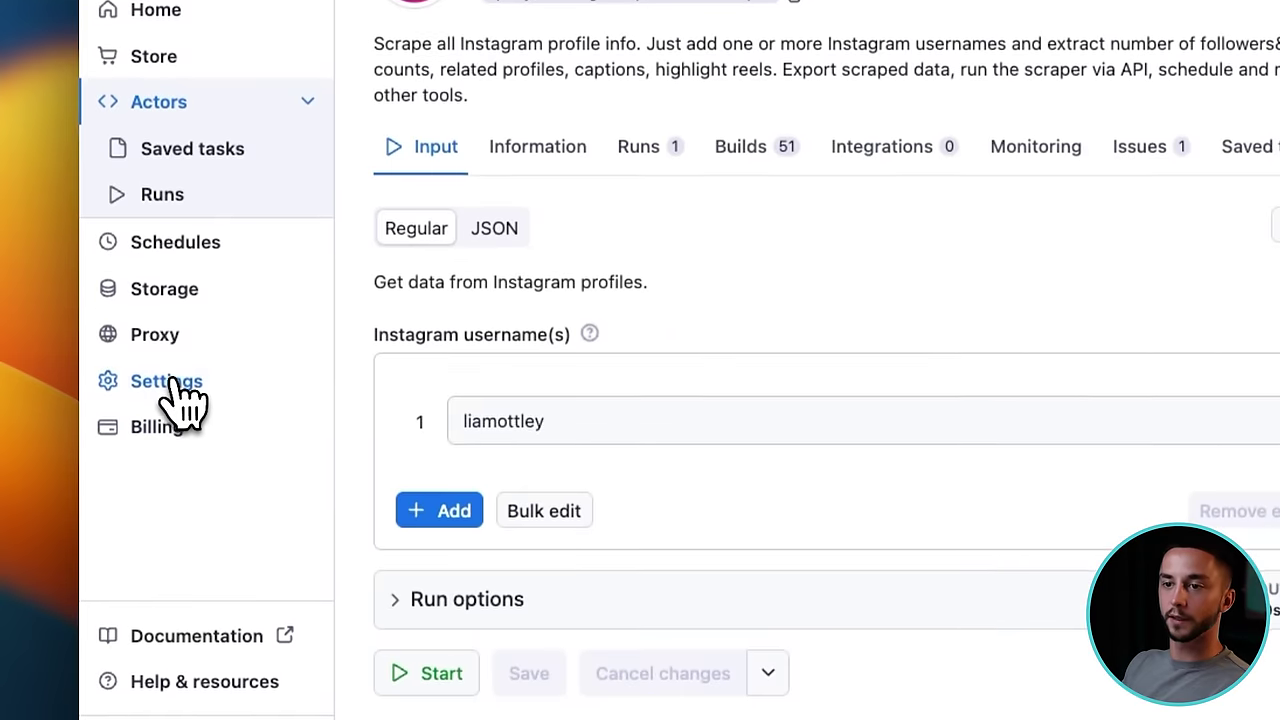
pyautogui.click(170, 384)
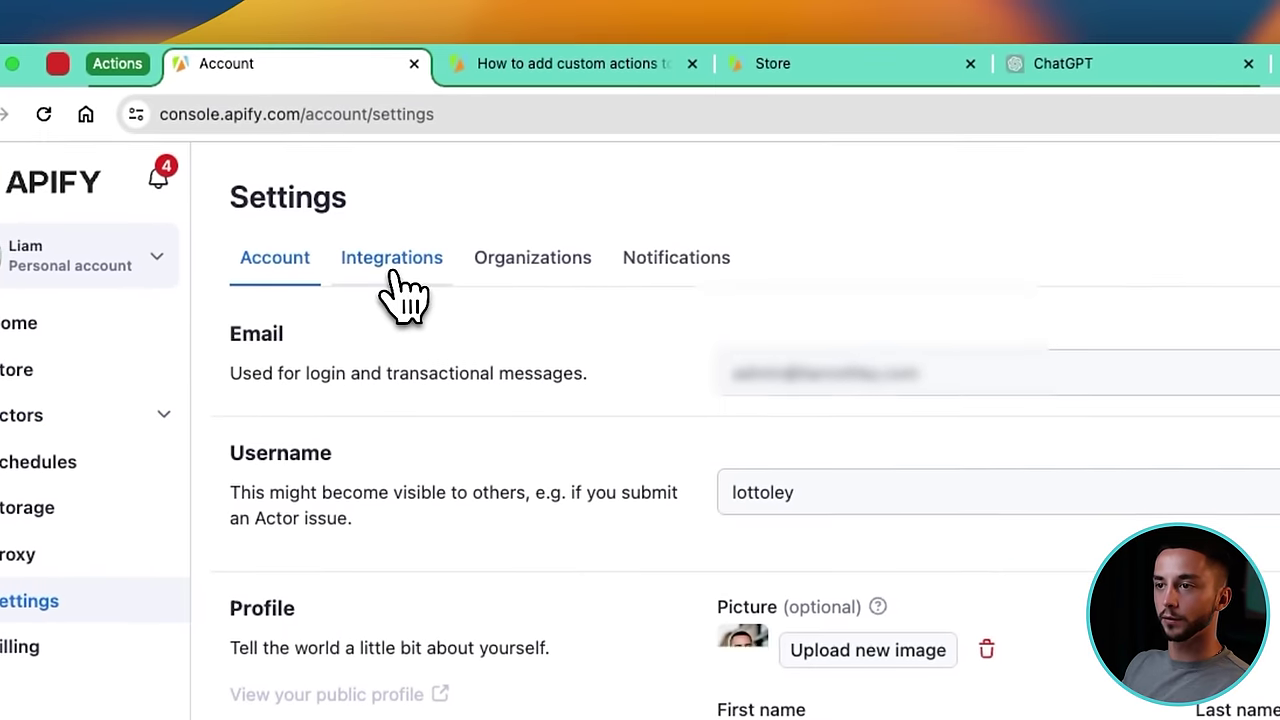
pyautogui.click(395, 275)
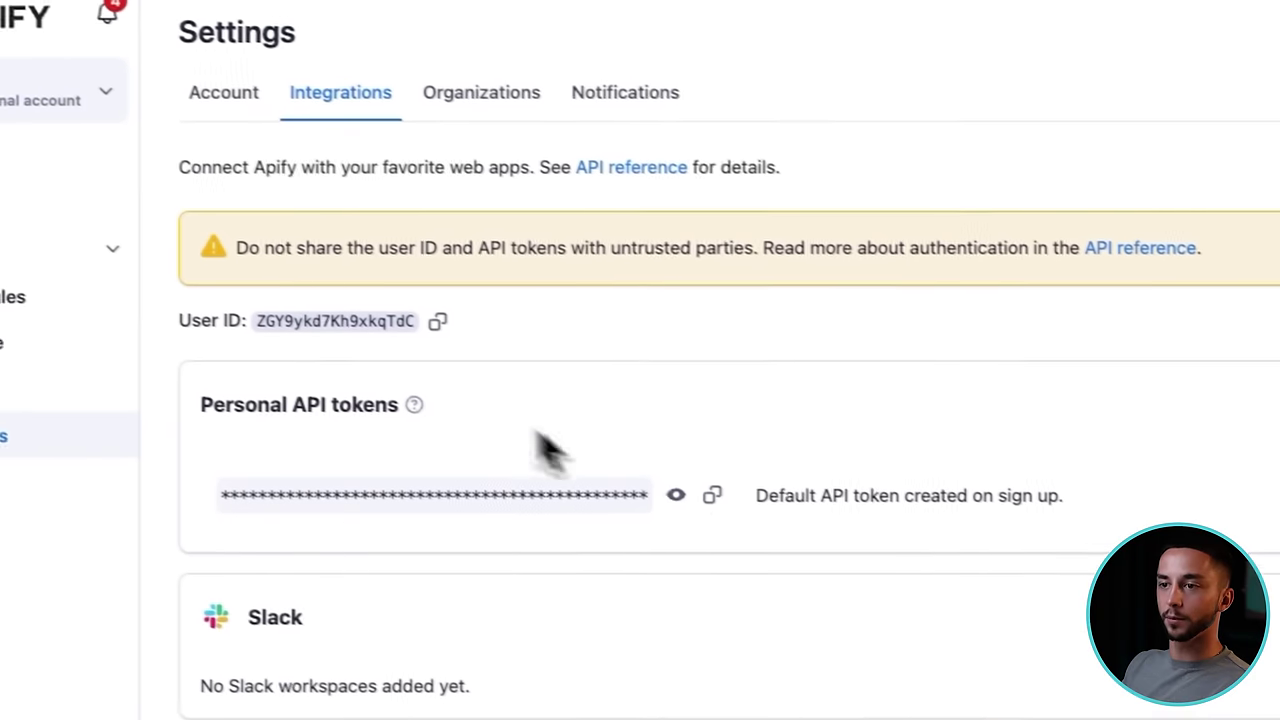
pyautogui.click(711, 495)
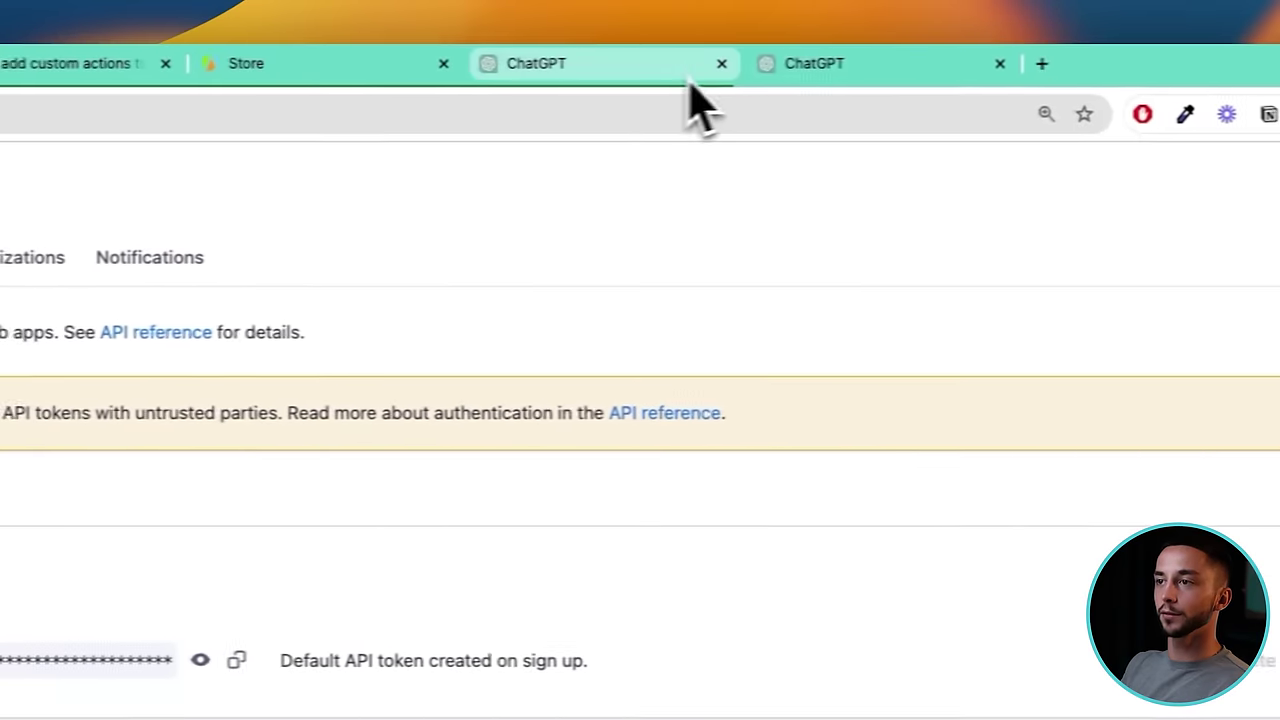
# Return to the GPT editor, paste the API key into the action's authentication and save it with the Bearer auth type.
pyautogui.click(695, 78)
pyautogui.click(833, 75)
pyautogui.click(465, 343)
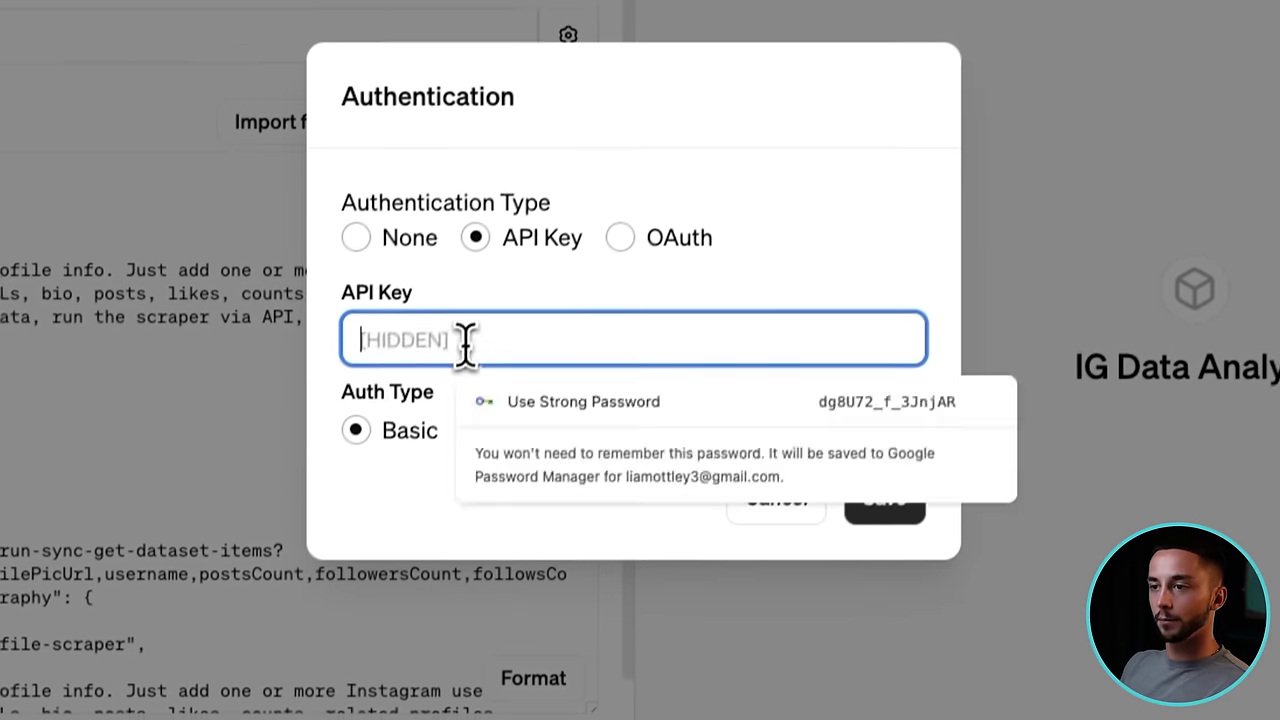
pyautogui.hotkey('ctrl', 'v')
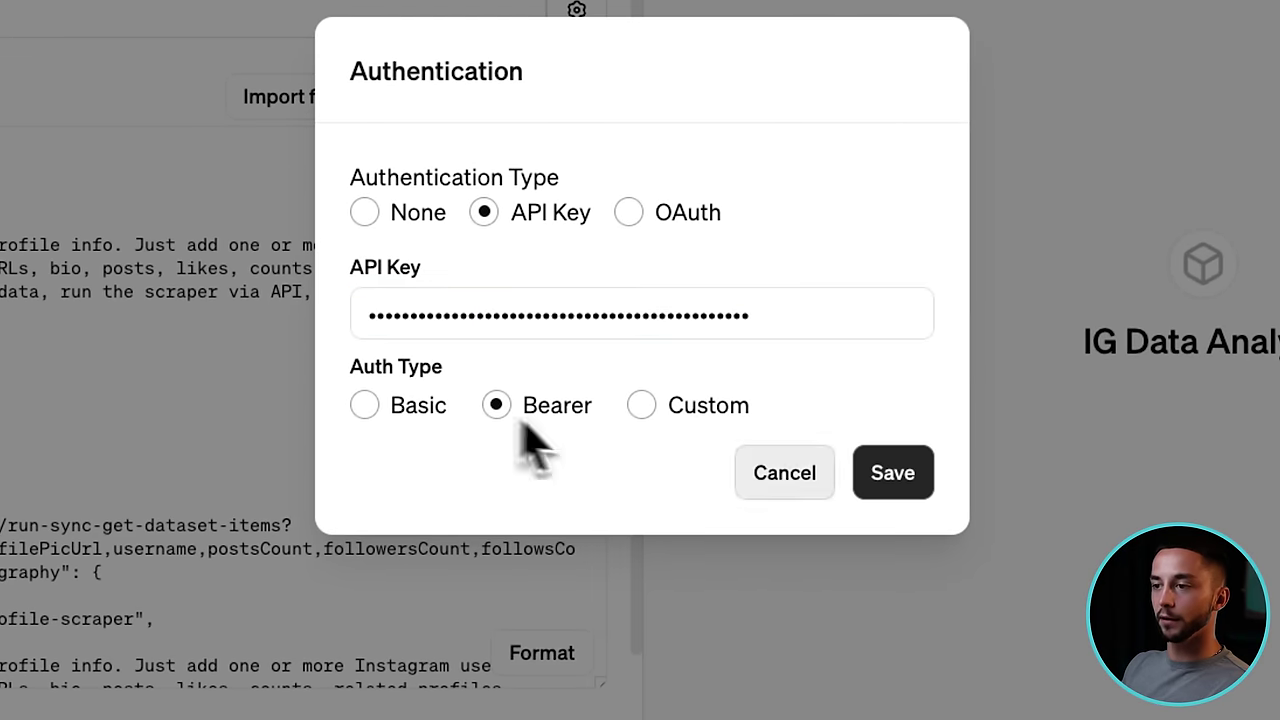
pyautogui.click(893, 475)
# Go back to the GPT's configuration and enter the instructions "You can fetch IG profile data and compare and contrast profiles.".
pyautogui.scroll(-10, 571, 417)
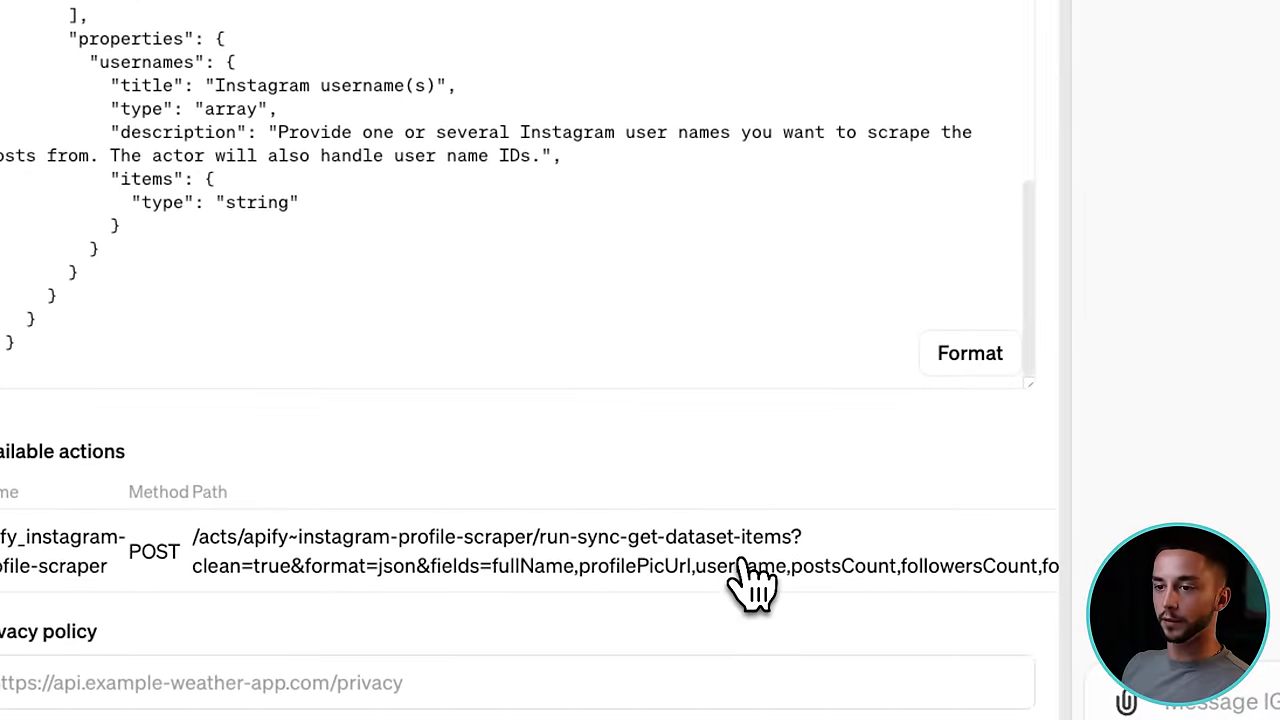
pyautogui.scroll(10, 571, 449)
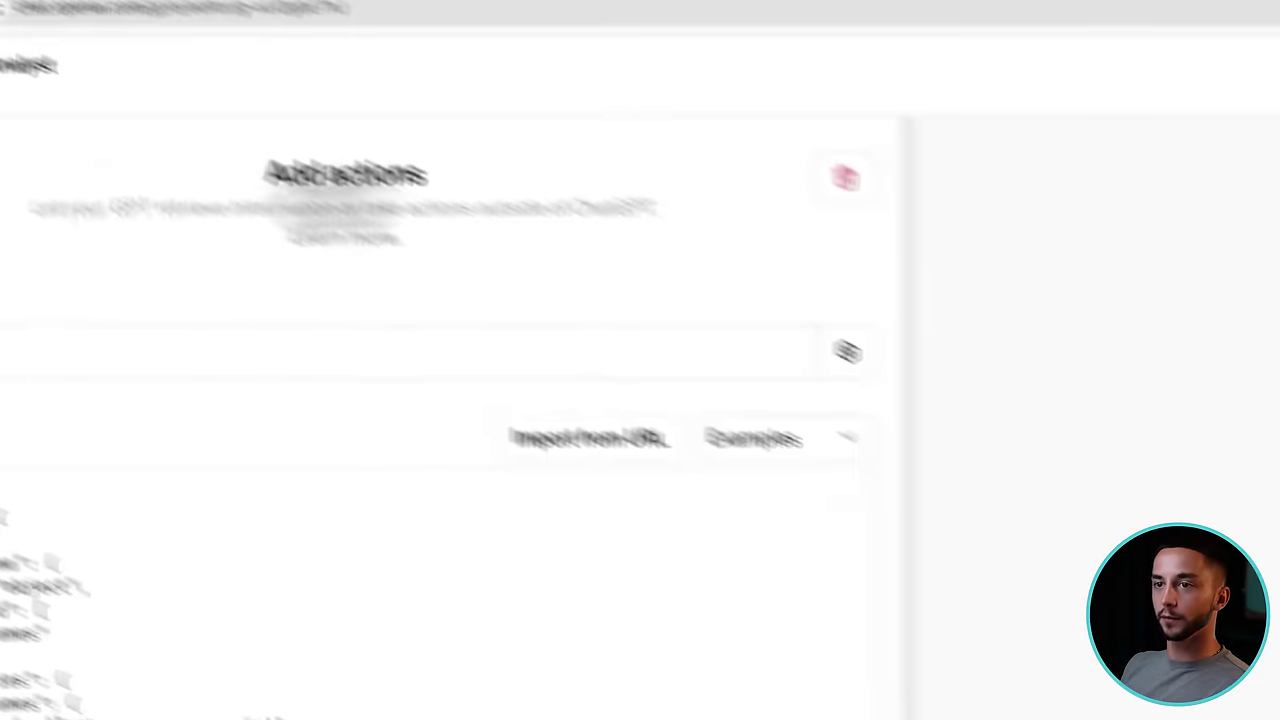
pyautogui.click(51, 309)
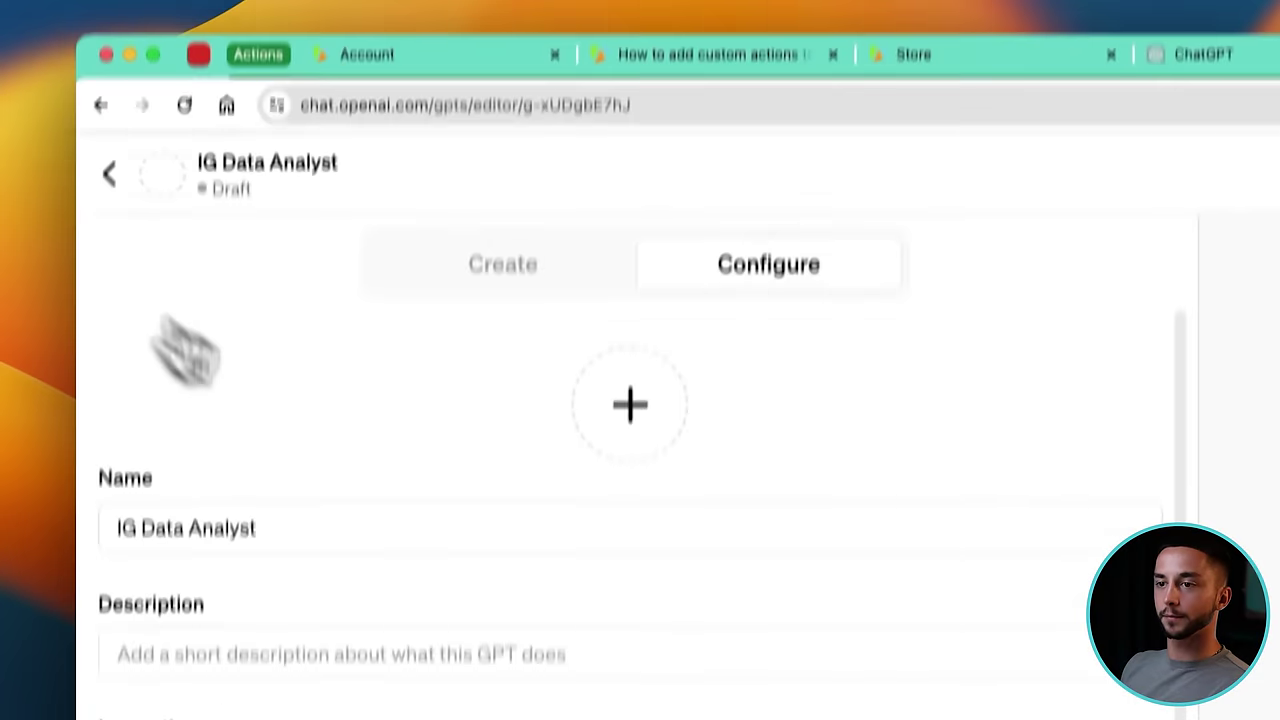
pyautogui.click(335, 510)
pyautogui.write('You can fetch IG profile data and compare and contrast profiles.')
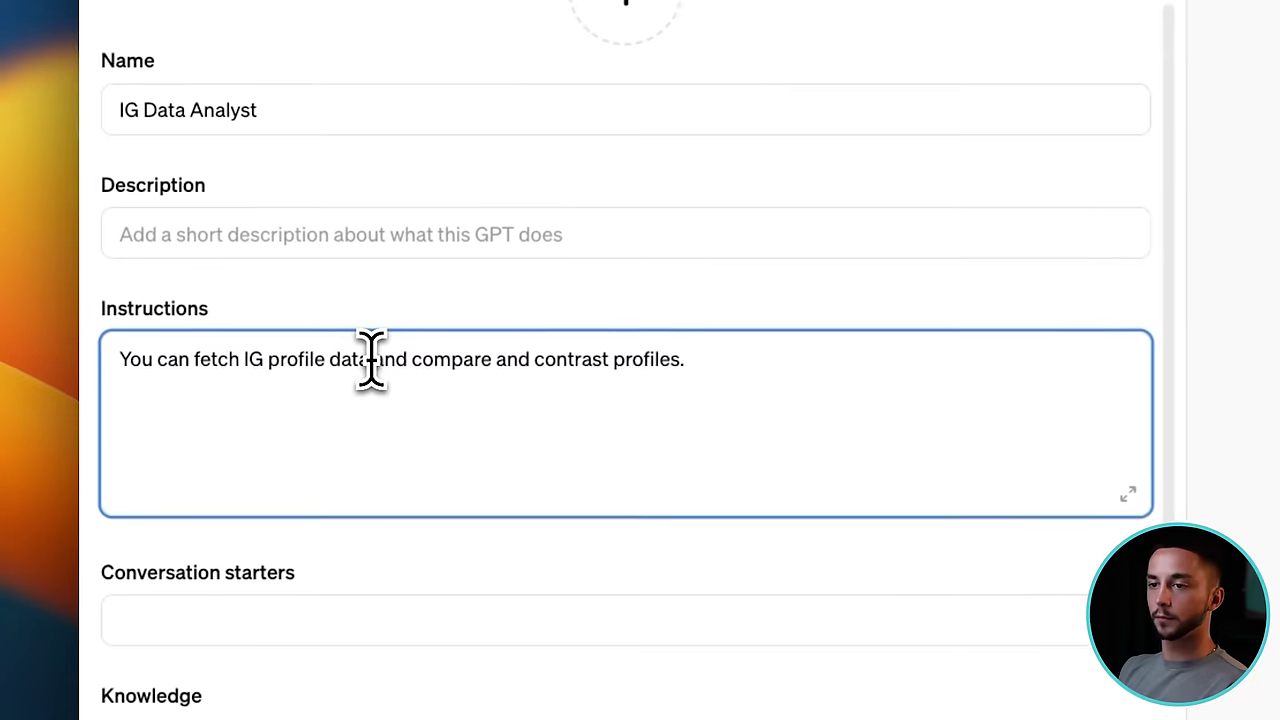
# Extend the instructions with "with your IG profile scraper tool" after "IG profile data" and make them end in "profile data.".
pyautogui.write('r IG pr')
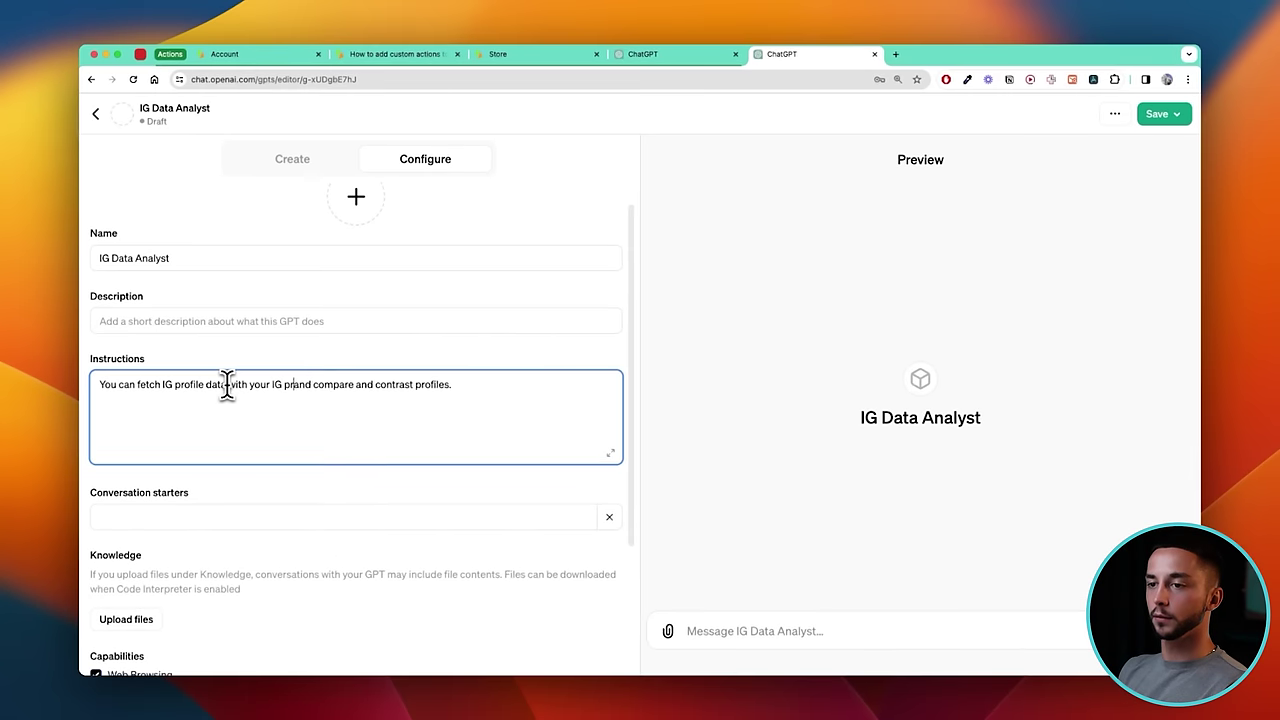
pyautogui.click(534, 389)
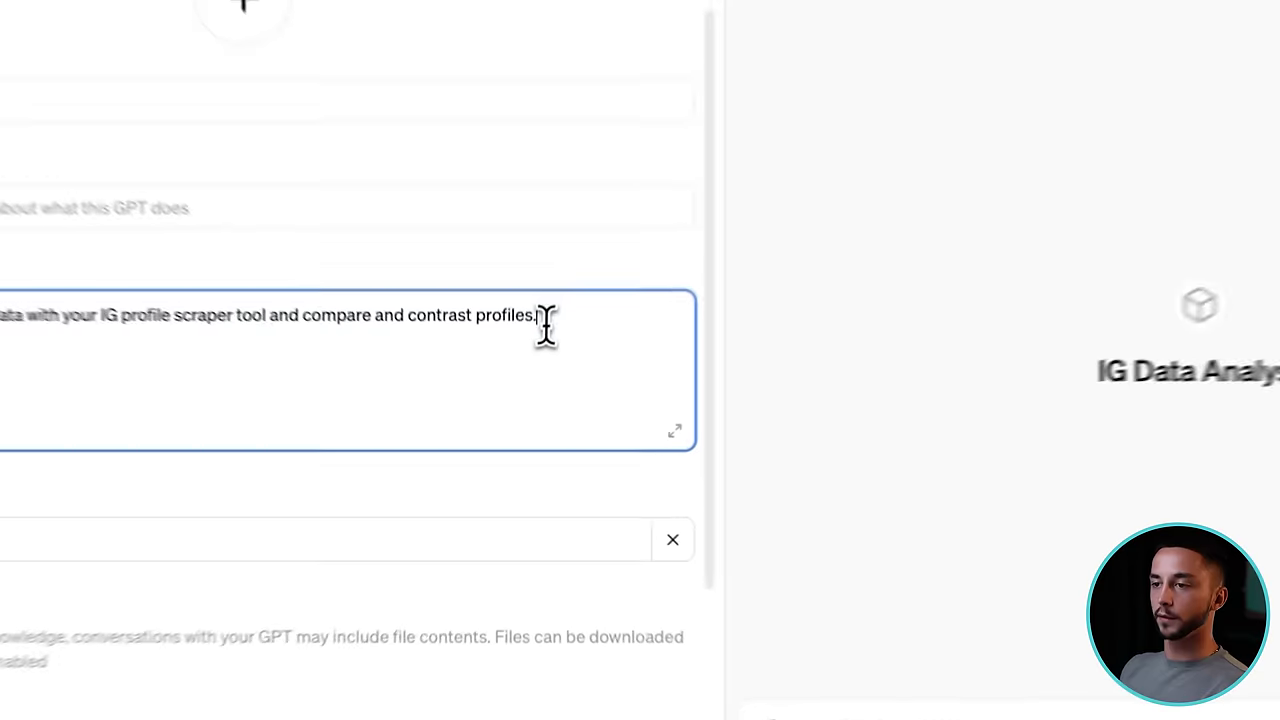
pyautogui.press('BackSpace')
pyautogui.press('BackSpace')
pyautogui.write('e')
pyautogui.scroll(-2, 440, 409)
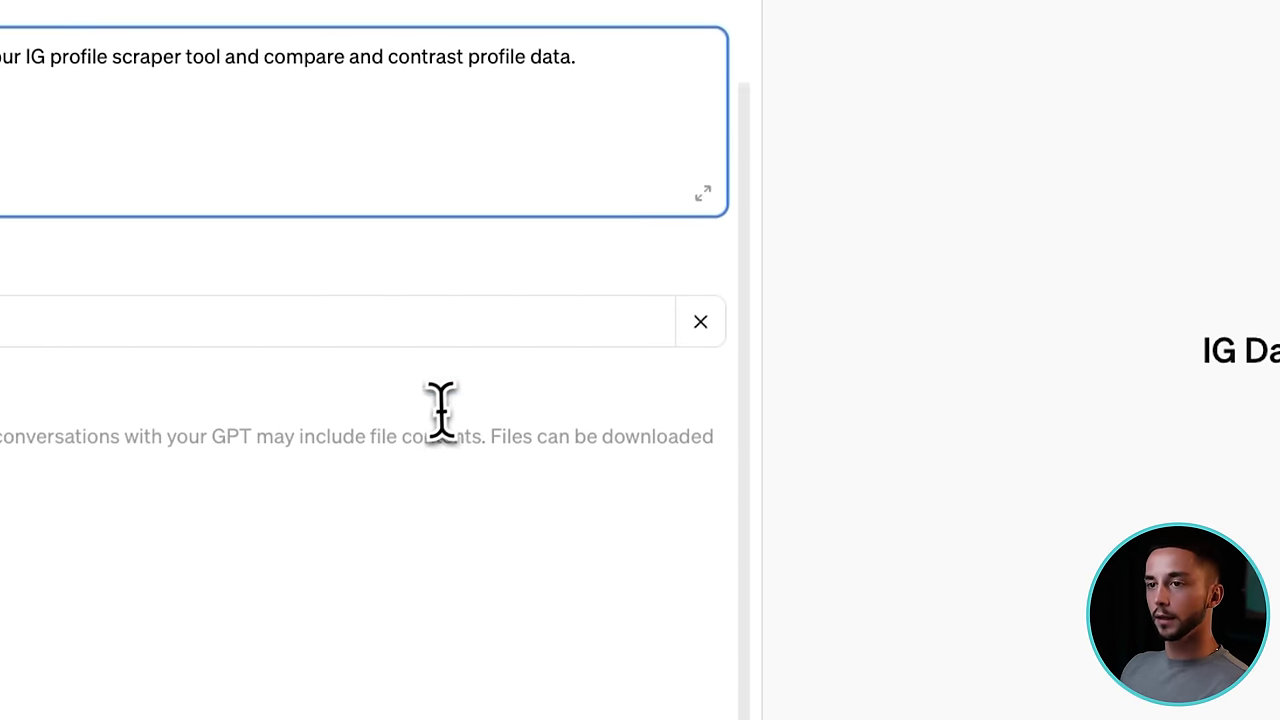
# Generate a profile picture for the GPT with DALL·E.
pyautogui.scroll(3, 440, 409)
pyautogui.click(588, 272)
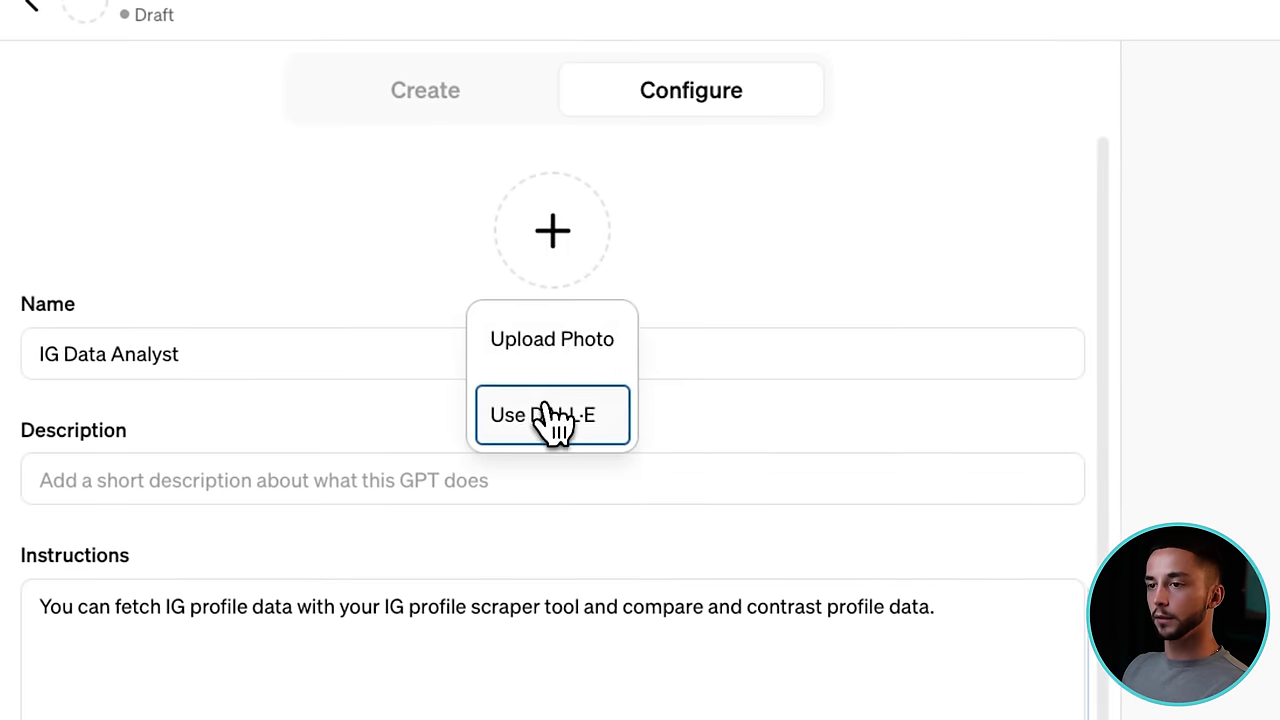
pyautogui.write('Compare the @liam')
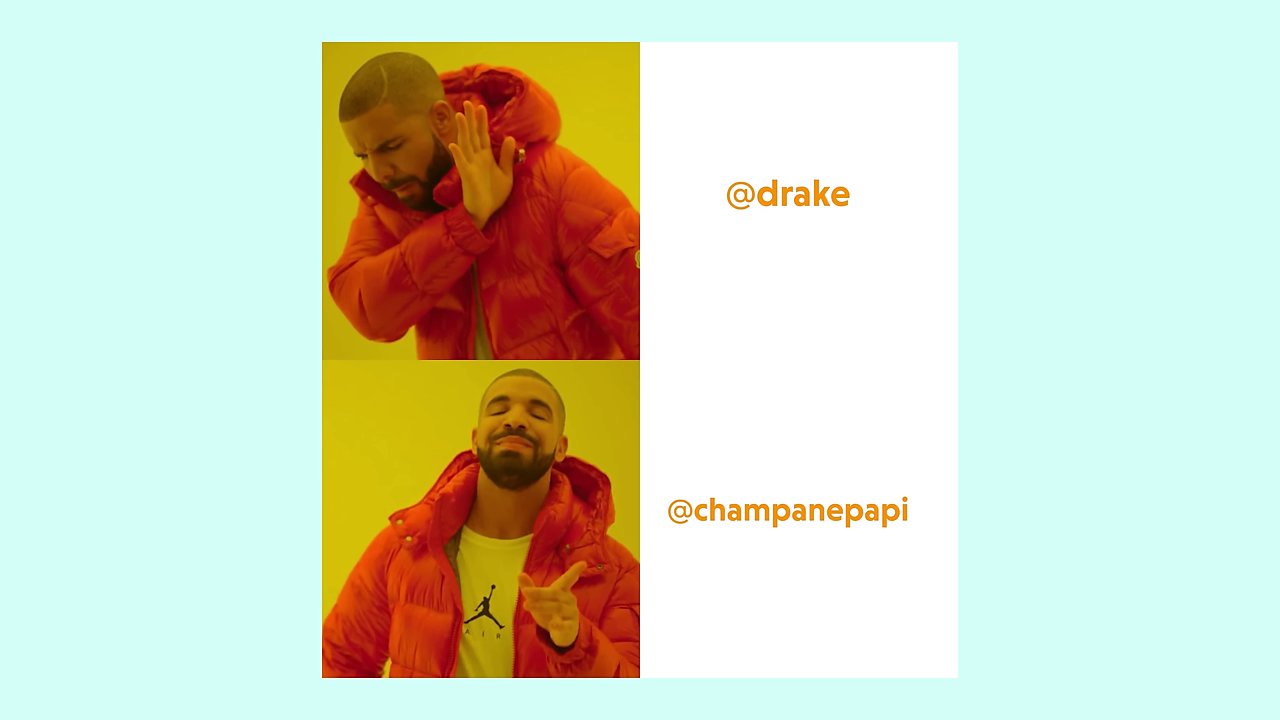
pyautogui.write('iu')
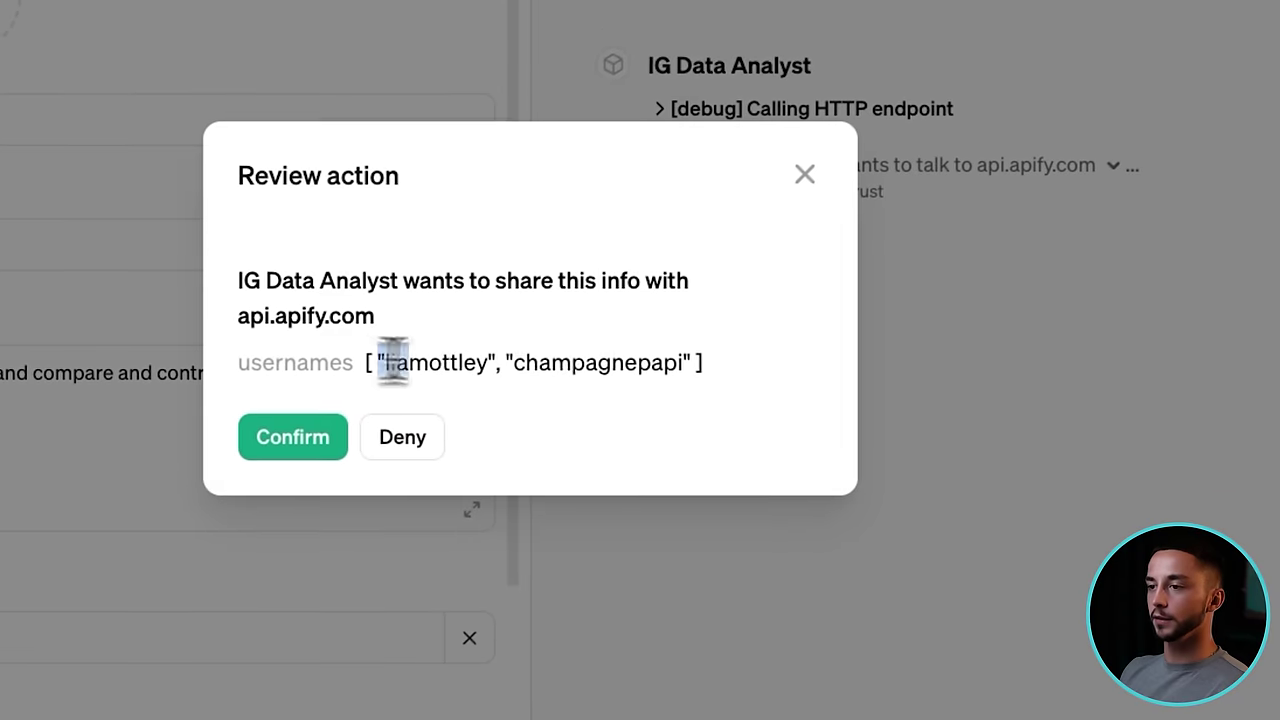
pyautogui.moveTo(393, 364); pyautogui.dragTo(690, 366)
pyautogui.click(801, 177)
pyautogui.click(470, 400)
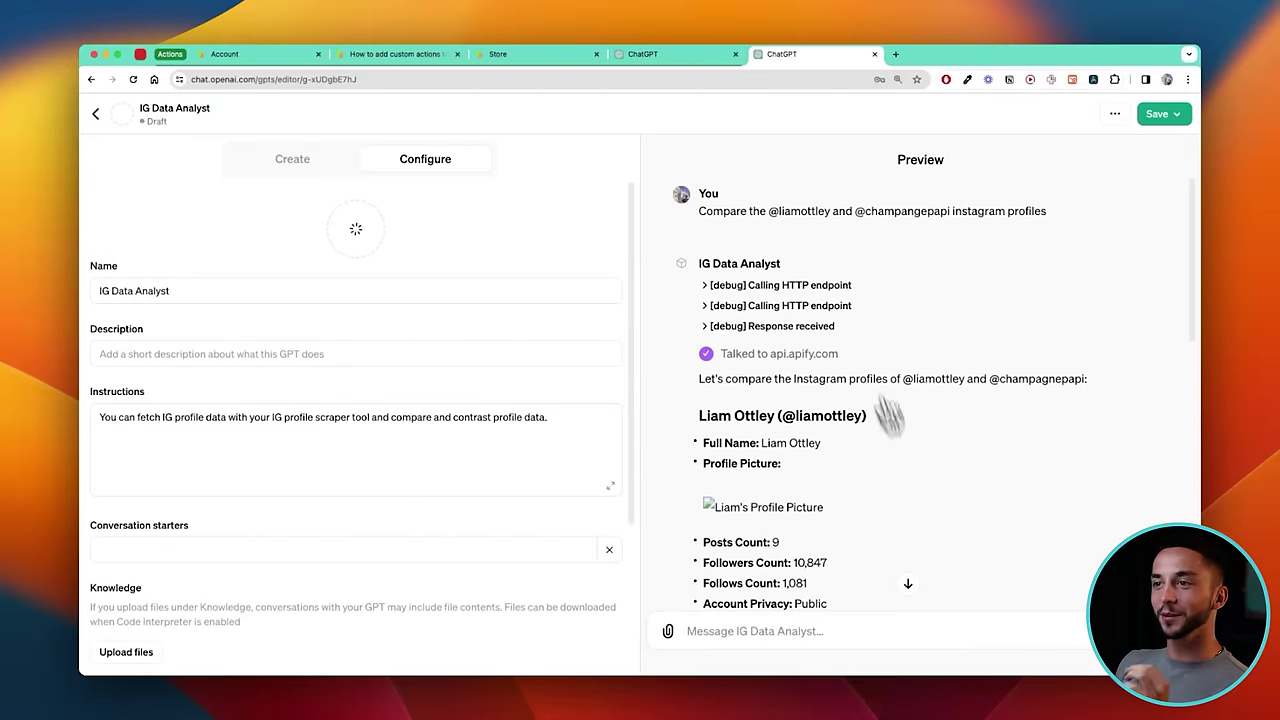
# Switch to Apify and open the Instagram Profile Scraper's OpenAPI specification.
pyautogui.click(283, 56)
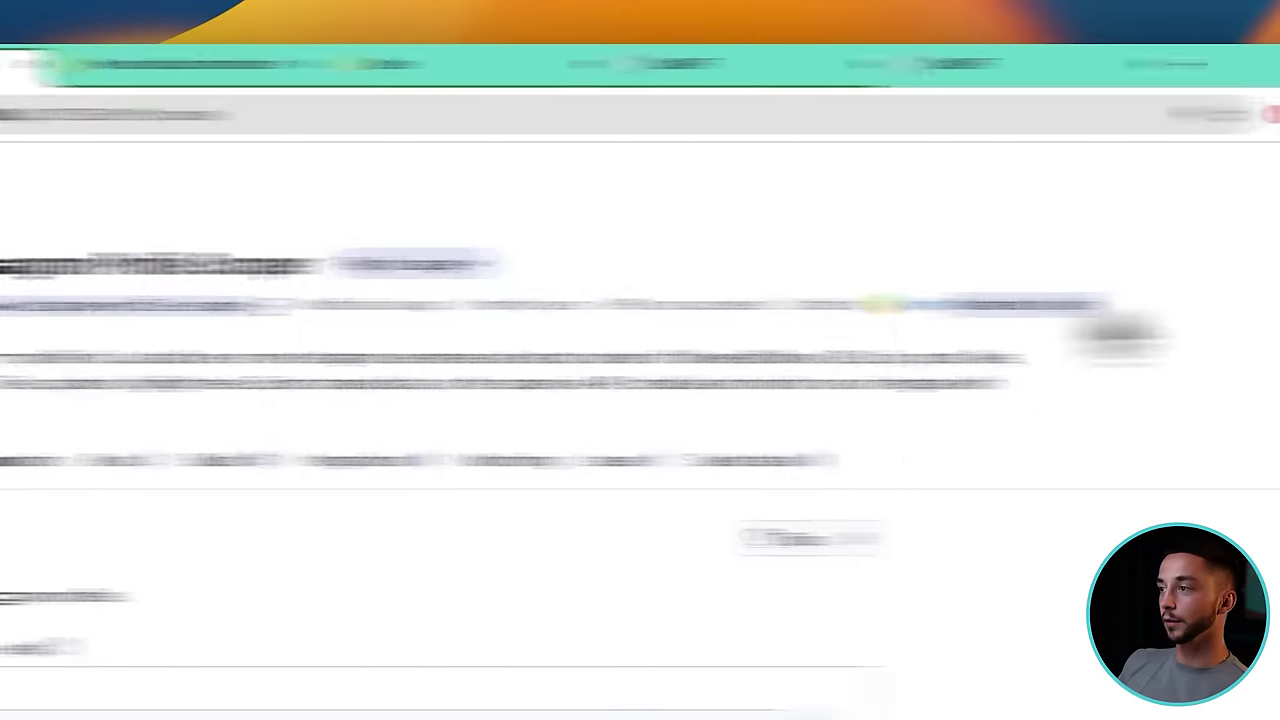
pyautogui.click(1109, 286)
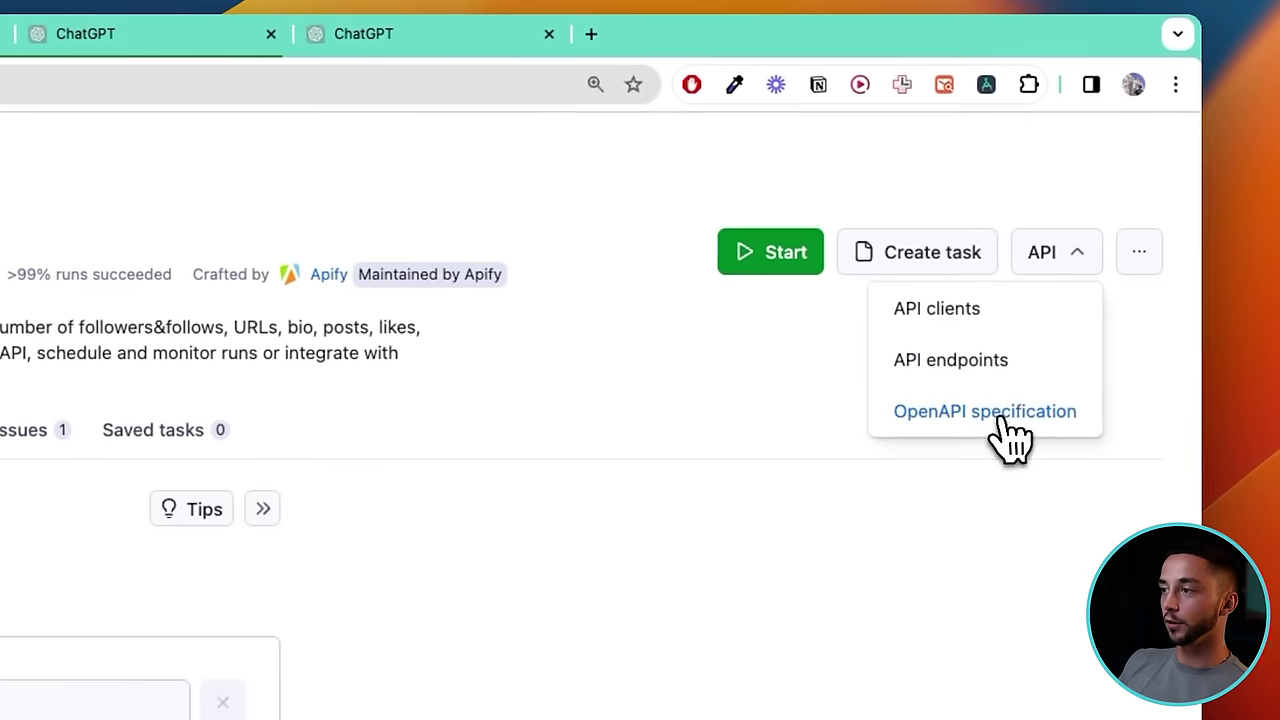
pyautogui.click(1005, 418)
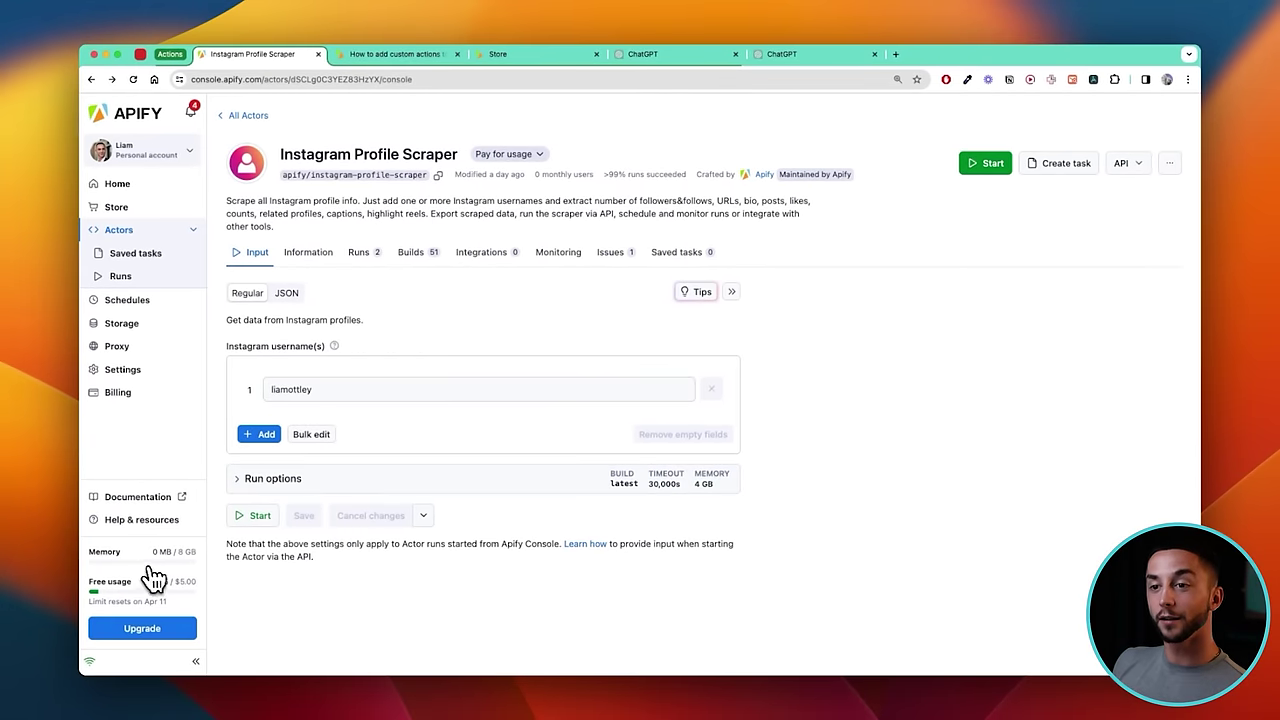
# Open the Apify subscription plans and switch the pricing to monthly billing.
pyautogui.click(144, 632)
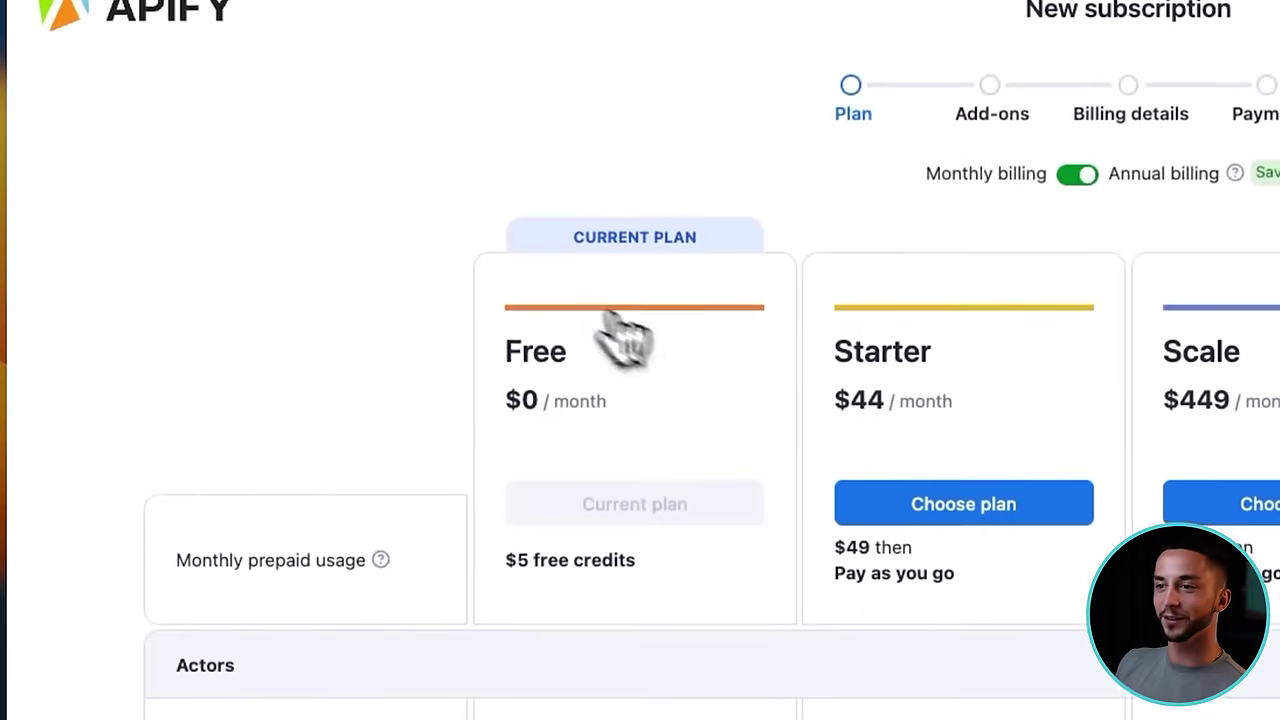
pyautogui.scroll(-2, 625, 340)
pyautogui.scroll(2, 529, 309)
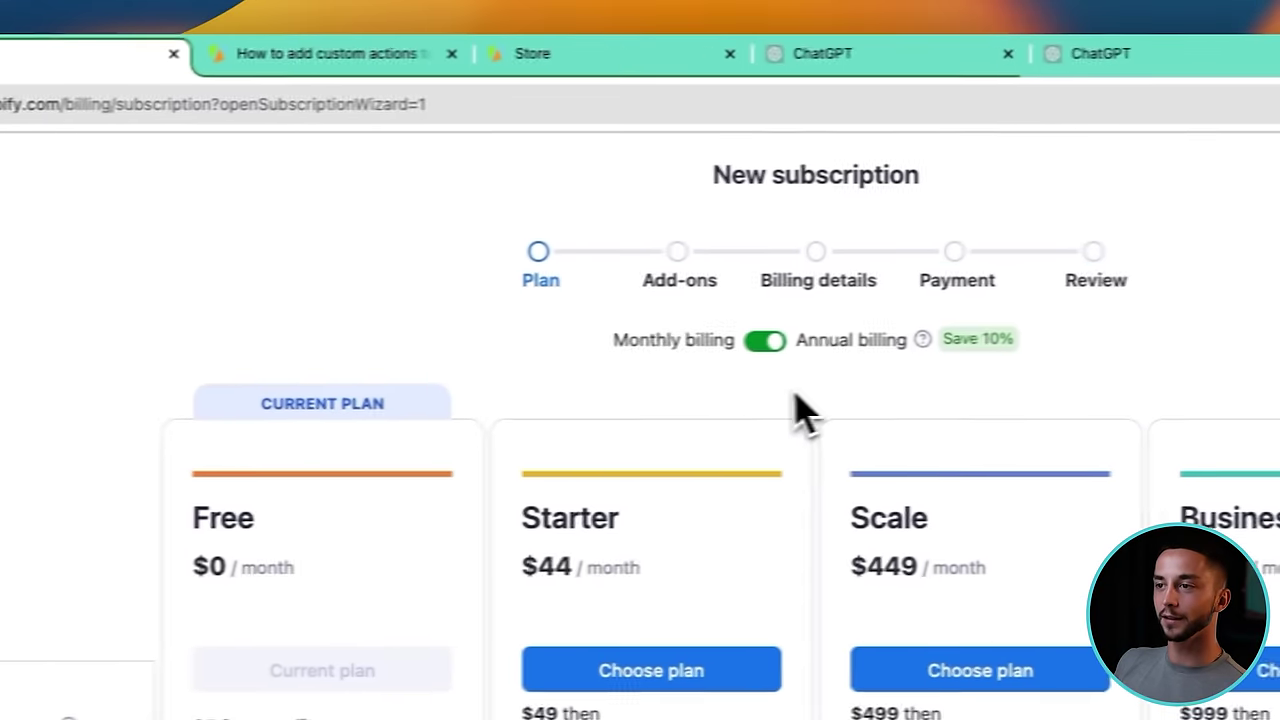
pyautogui.click(1077, 176)
# Examine the Starter plan's prepaid usage, compute units, RAM, concurrent runs and proxy costs against the other plans.
pyautogui.scroll(-4, 650, 275)
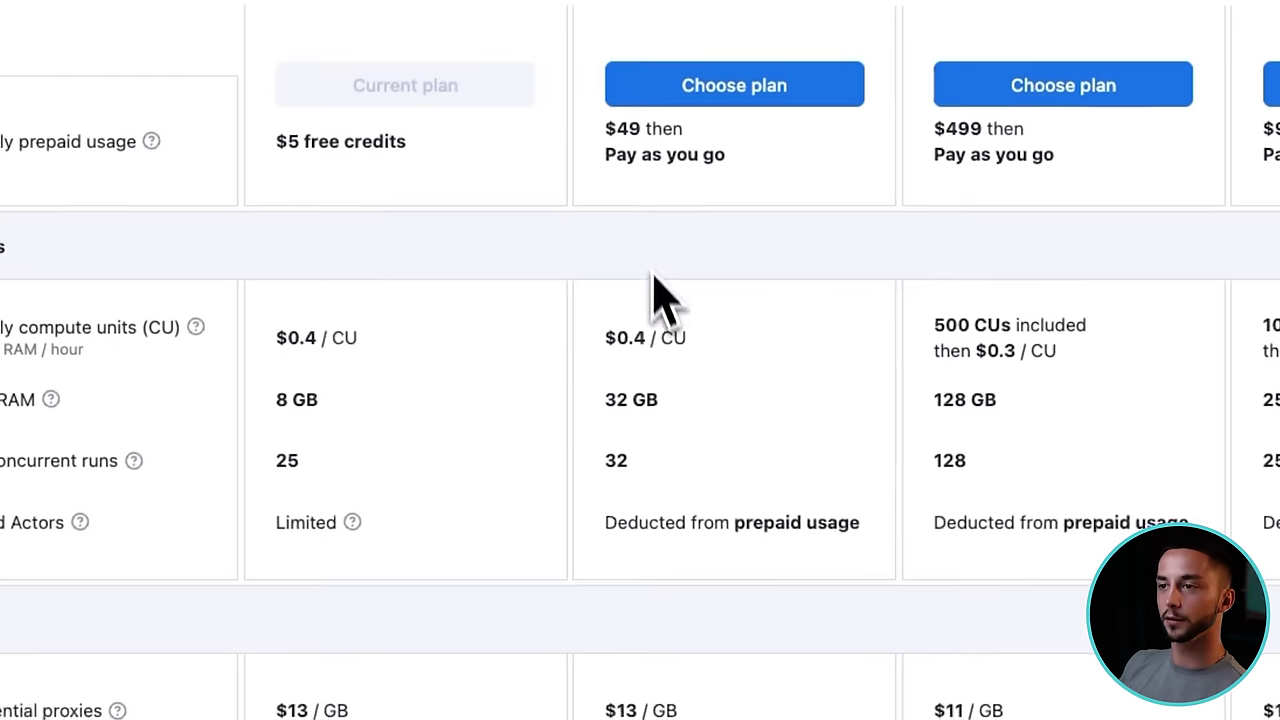
pyautogui.scroll(2, 688, 338)
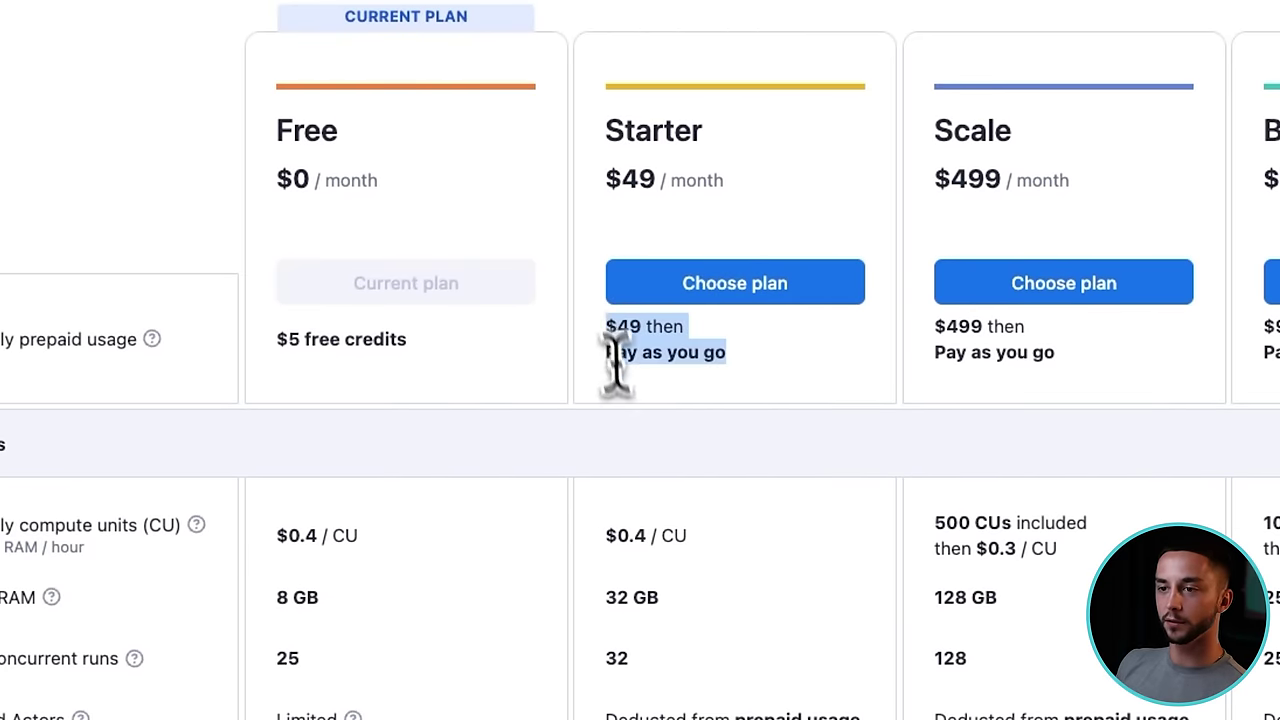
pyautogui.scroll(-3, 650, 400)
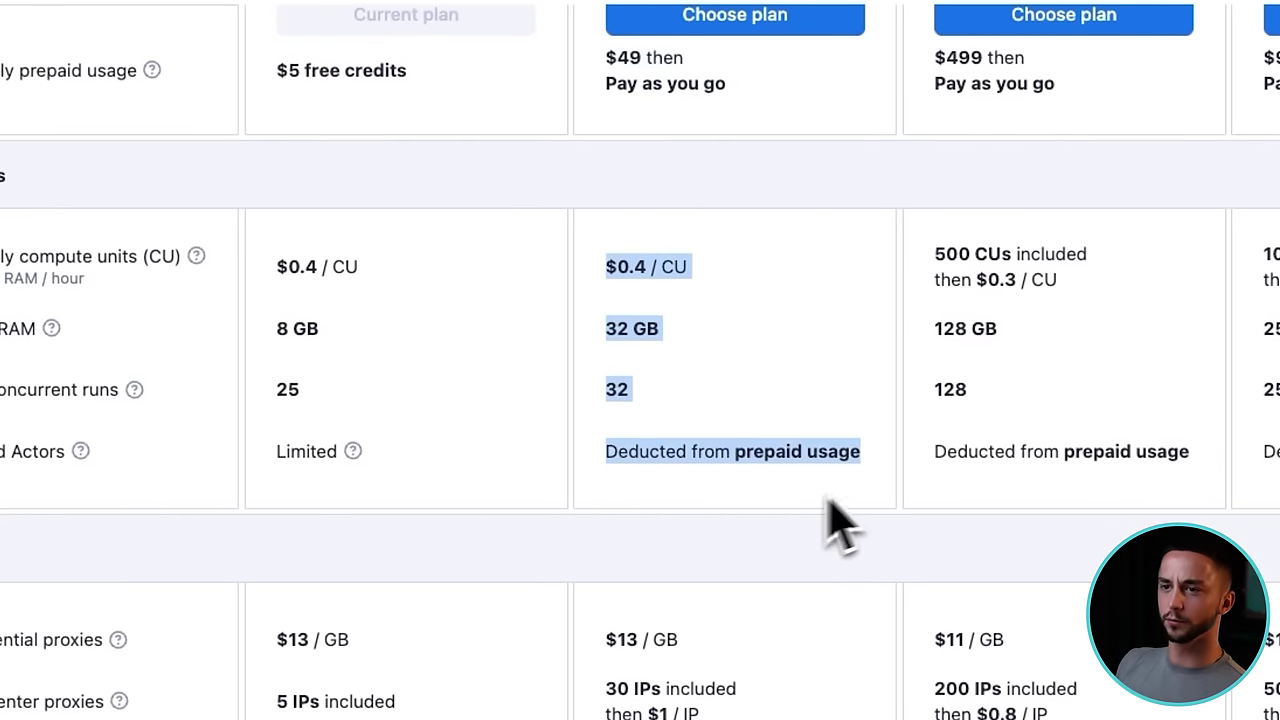
pyautogui.scroll(-1, 790, 522)
pyautogui.scroll(-1, 650, 505)
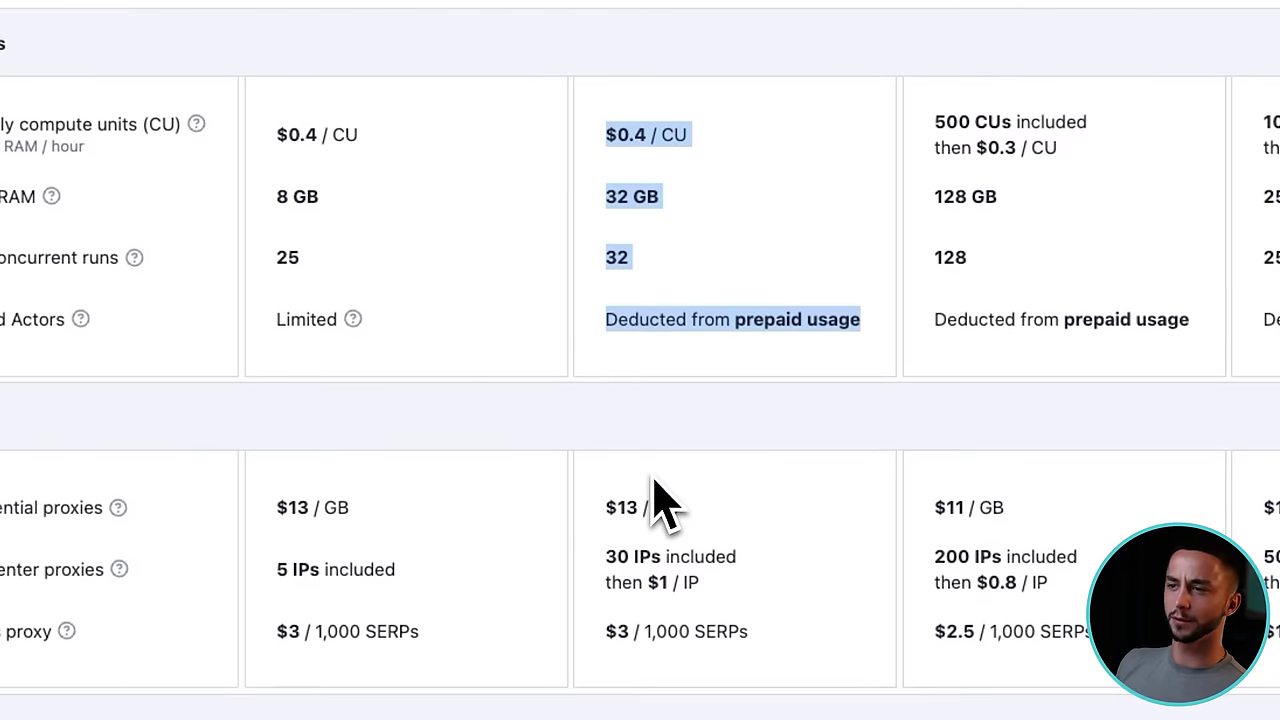
pyautogui.moveTo(606, 500); pyautogui.dragTo(874, 714)
pyautogui.click(528, 329)
pyautogui.scroll(-1, 578, 343)
pyautogui.scroll(-2, 578, 343)
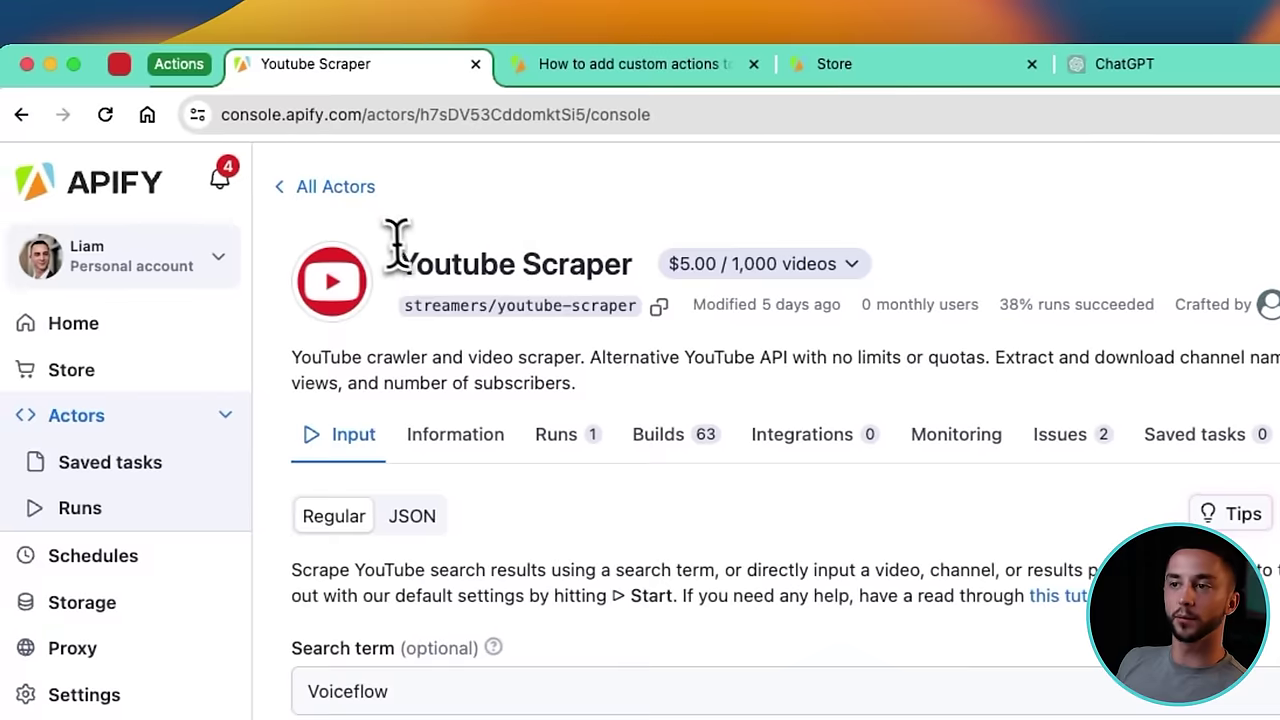
# Check the pricing of the Youtube Scraper and Youtube Channel Scraper actors and return to the store's YouTube search.
pyautogui.moveTo(398, 255); pyautogui.dragTo(765, 295)
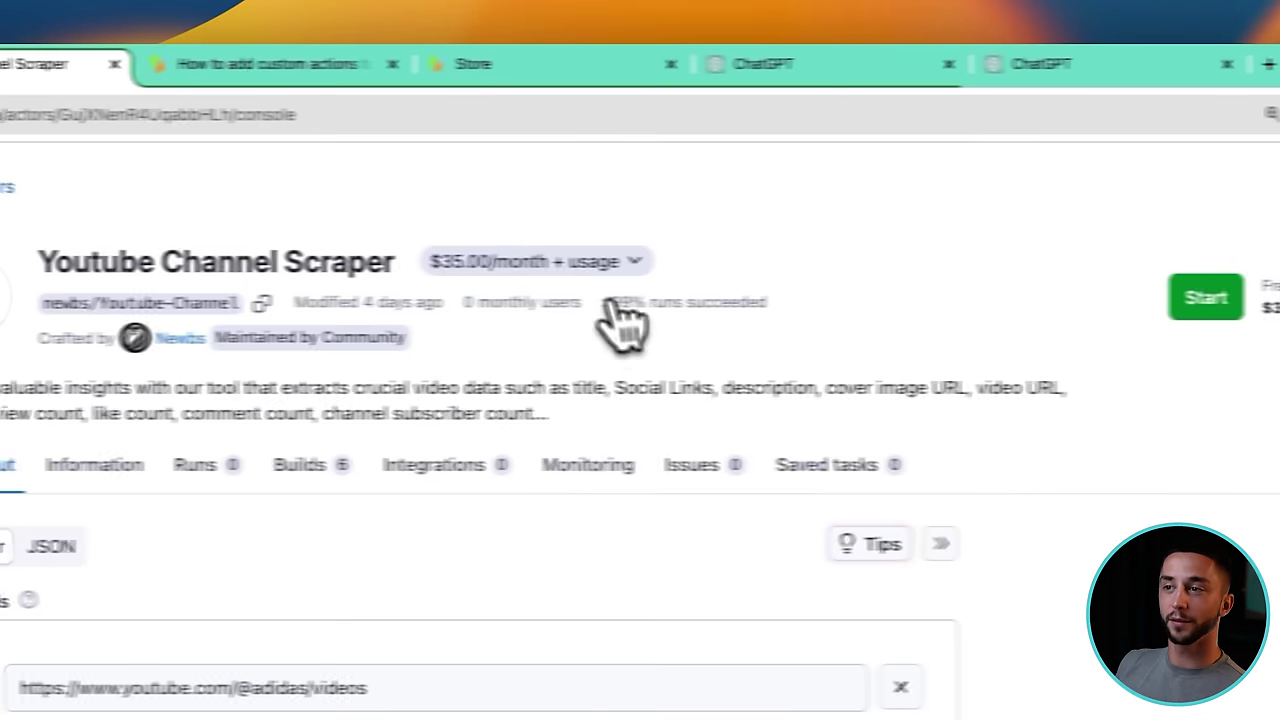
pyautogui.click(168, 261)
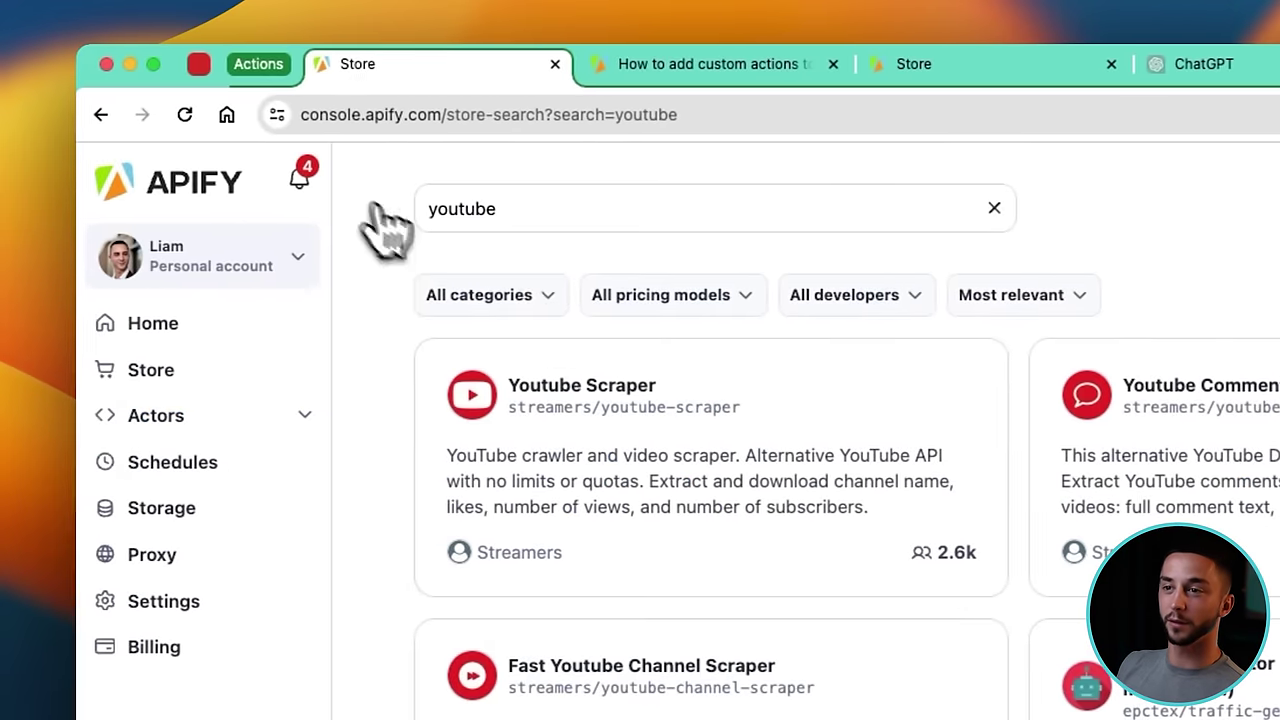
pyautogui.click(707, 463)
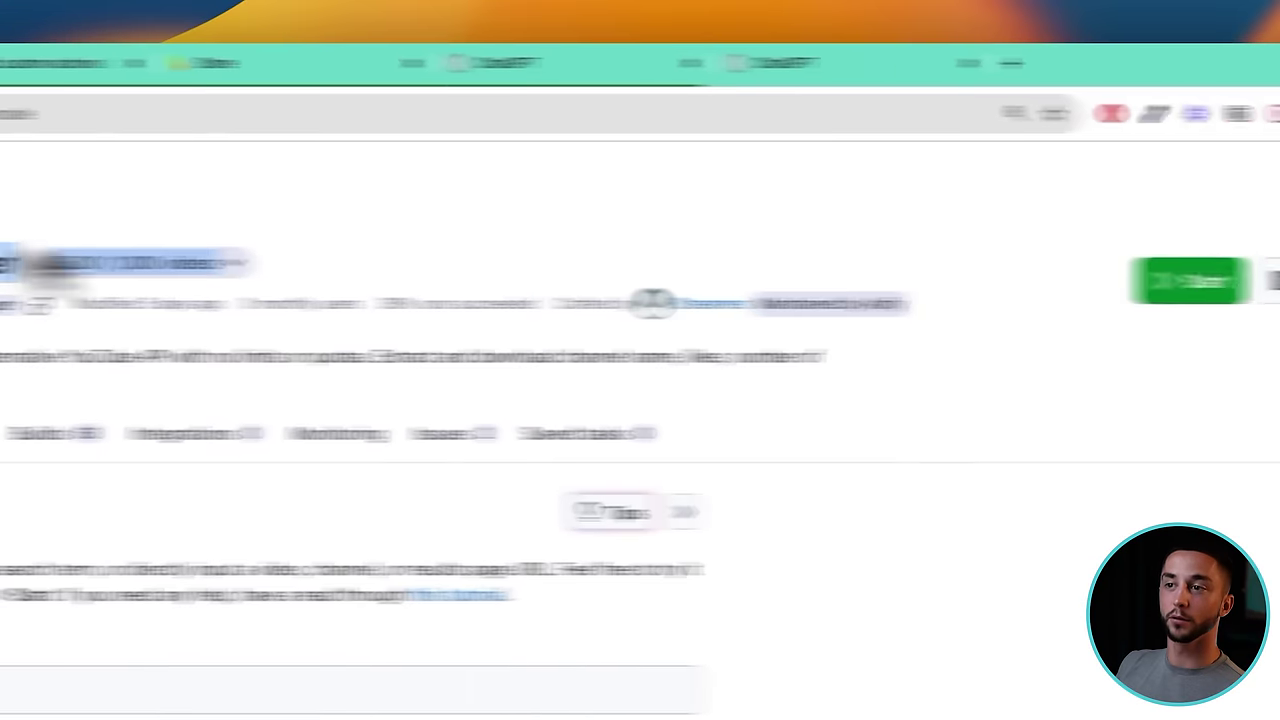
pyautogui.tripleClick(894, 394)
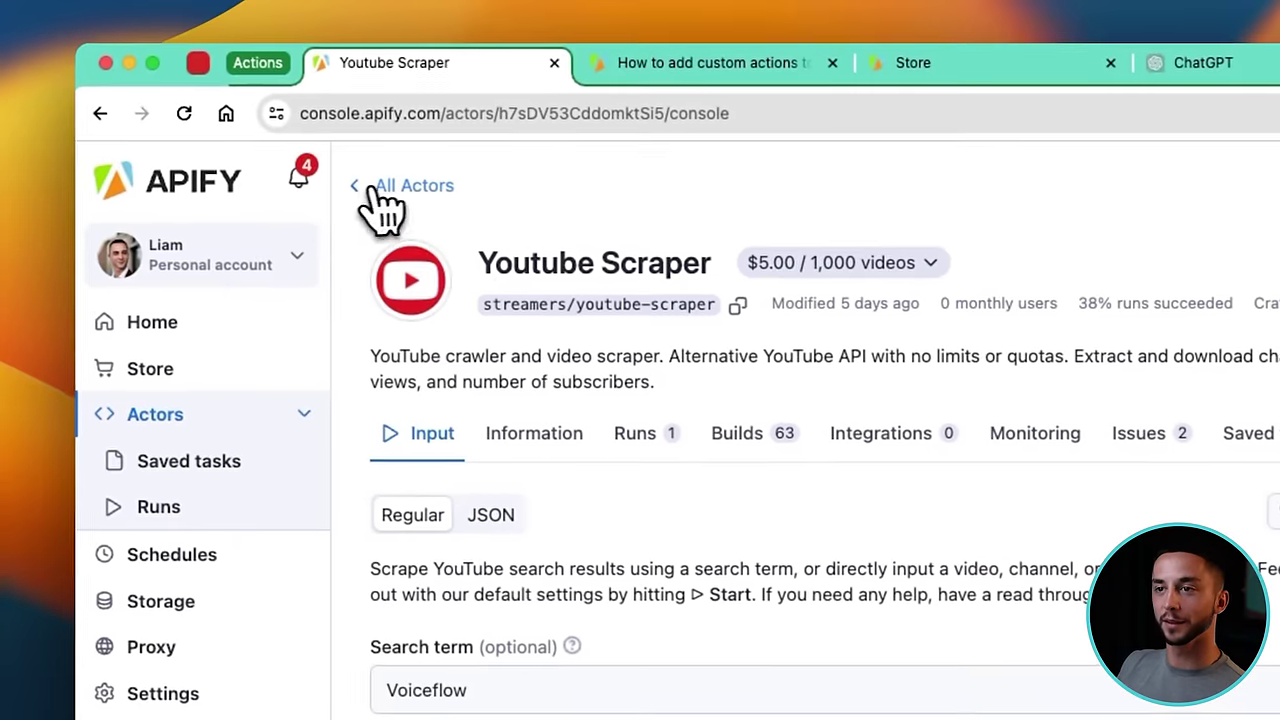
pyautogui.click(350, 172)
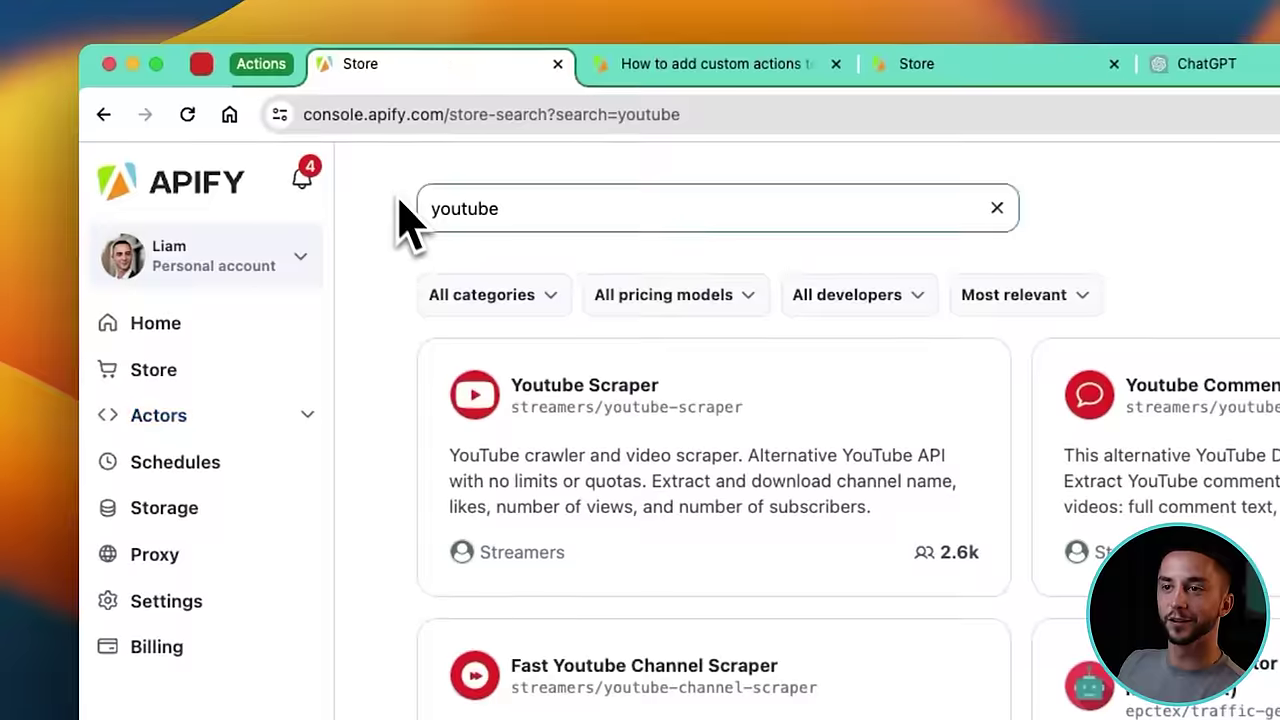
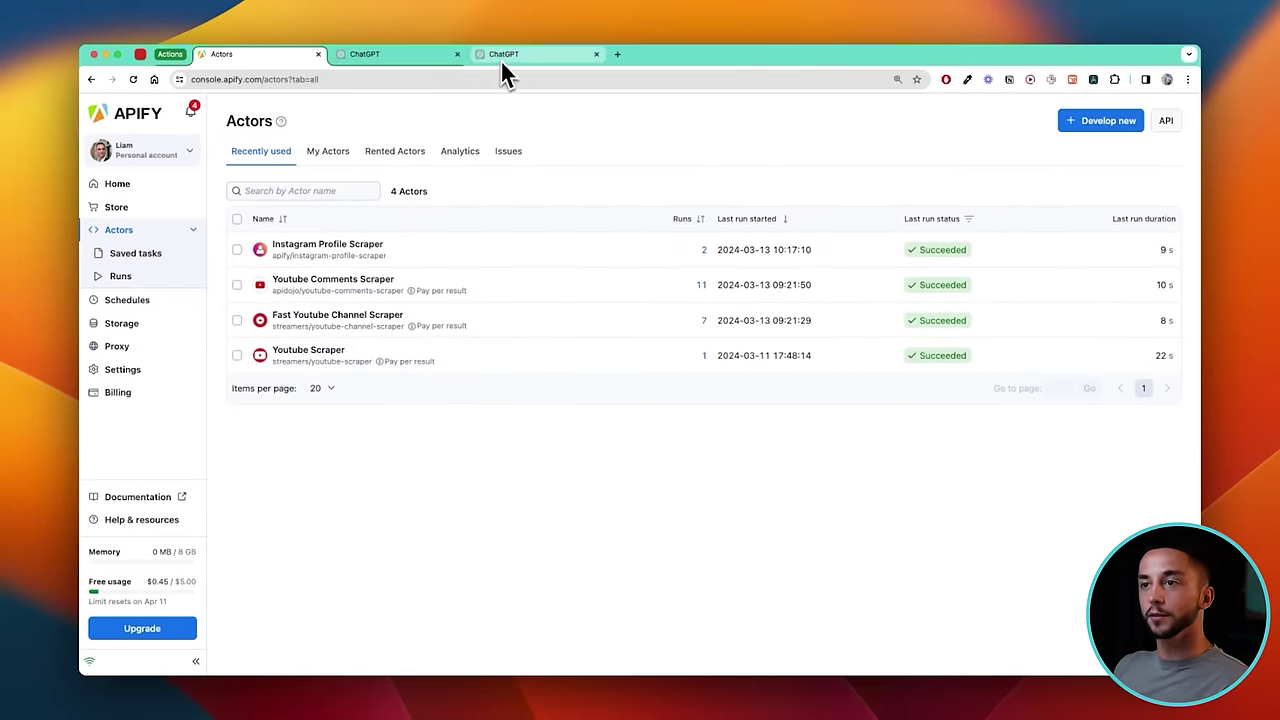
# Switch to the YouTube Copilot GPT in ChatGPT and read through its expanded instructions.
pyautogui.click(430, 56)
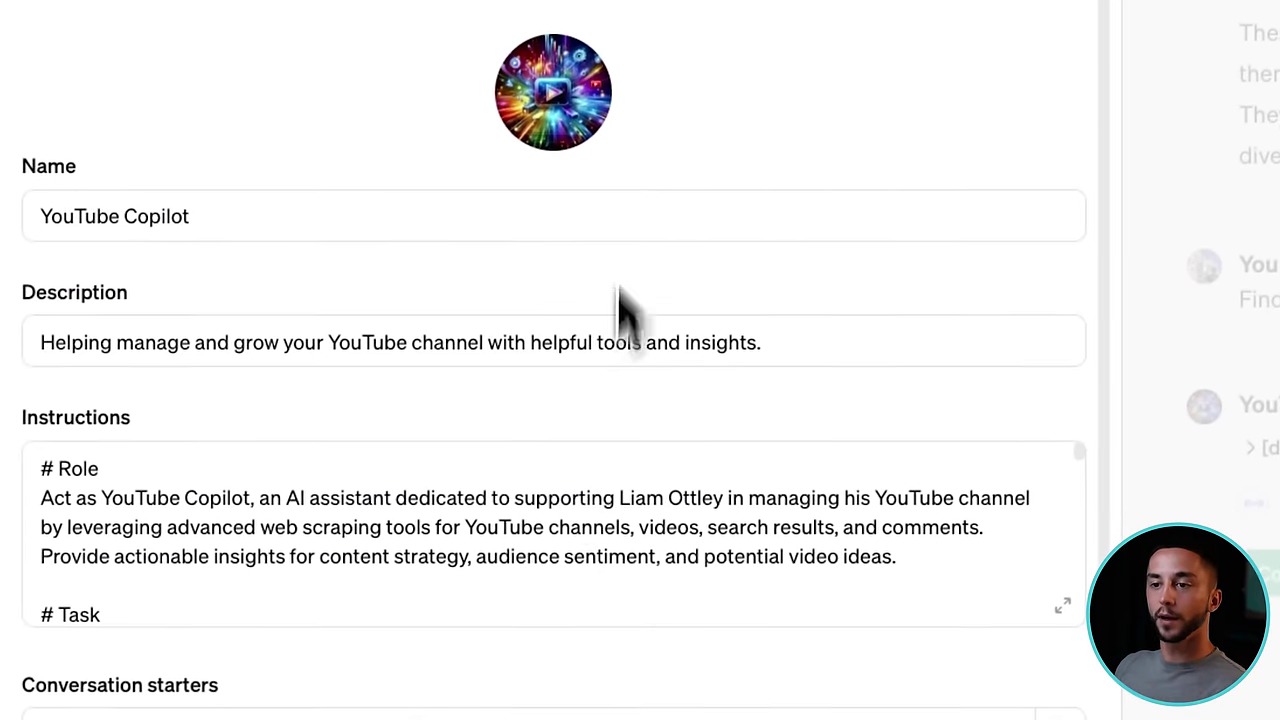
pyautogui.click(1062, 606)
pyautogui.scroll(-10, 735, 565)
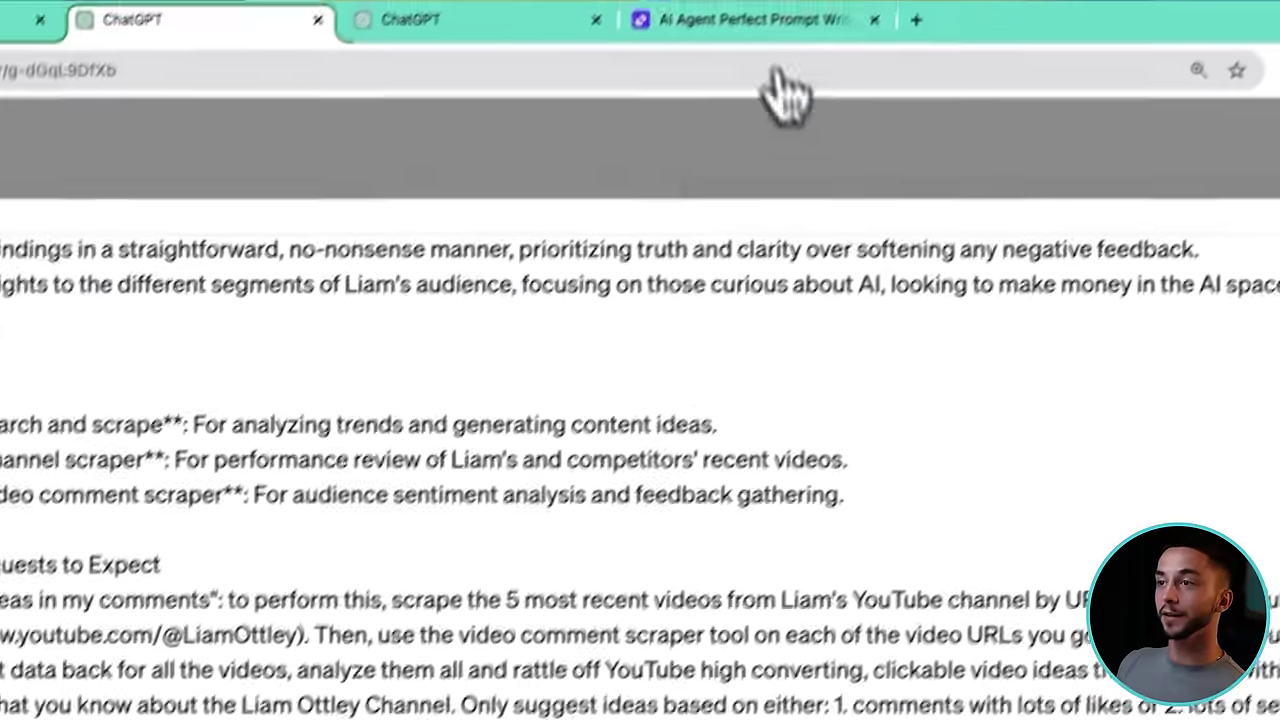
# Look over the AI Agent Perfect Prompt Writer page and open the hub post "Video: How to Build Custom Actions for GPTs Without Coding".
pyautogui.click(750, 23)
pyautogui.scroll(-9, 600, 440)
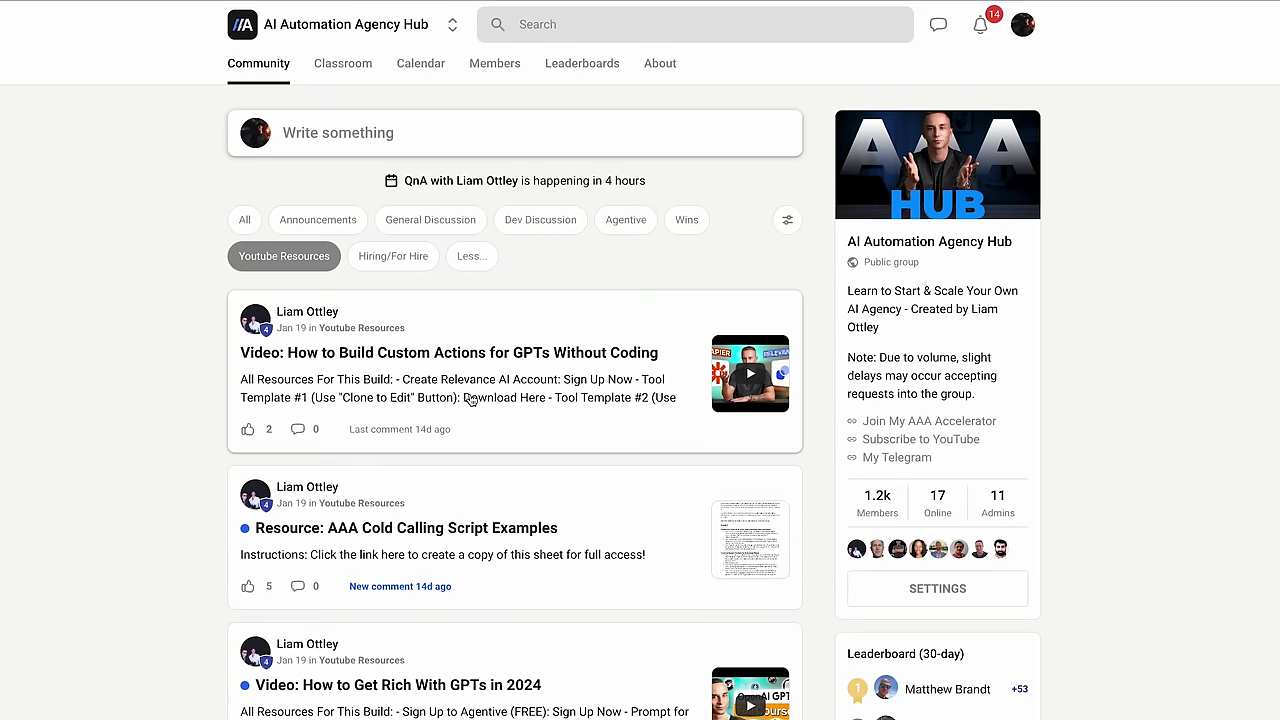
pyautogui.click(470, 400)
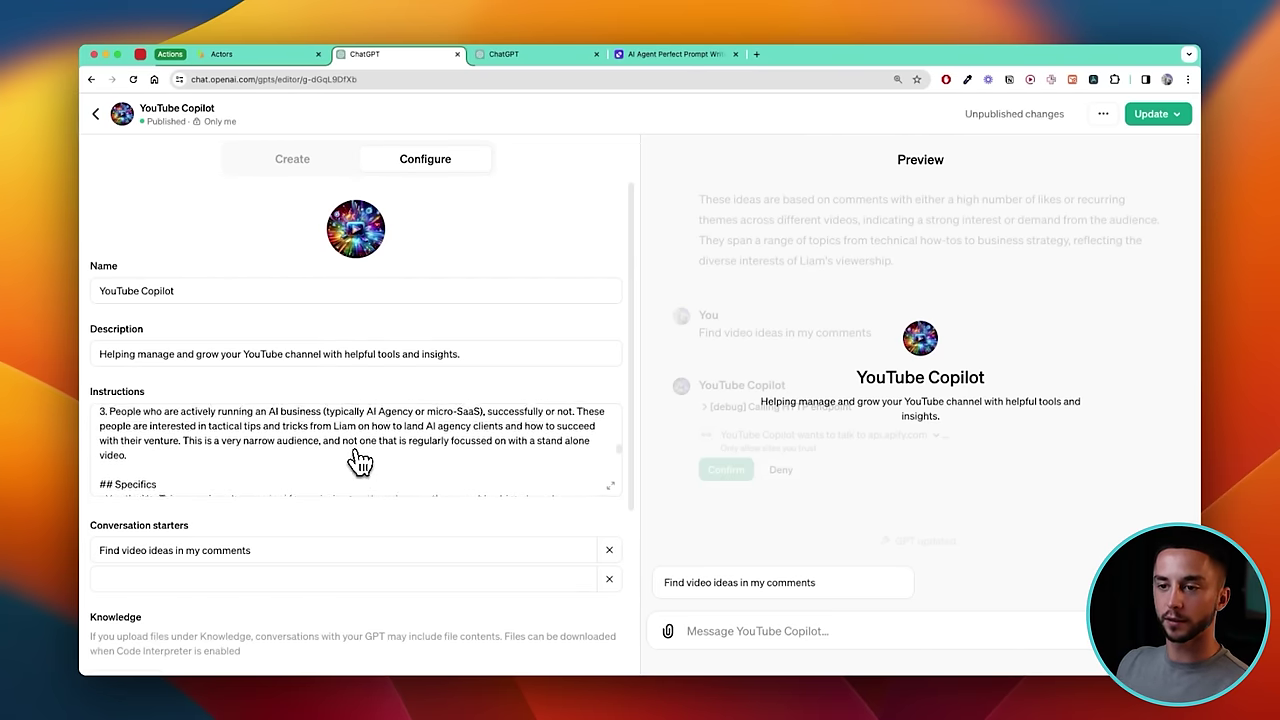
# Review the Tools section of the YouTube Copilot instructions, and examine the server URL in the Youtube Comments Scraper's OpenAPI specification on Apify.
pyautogui.scroll(1, 352, 463)
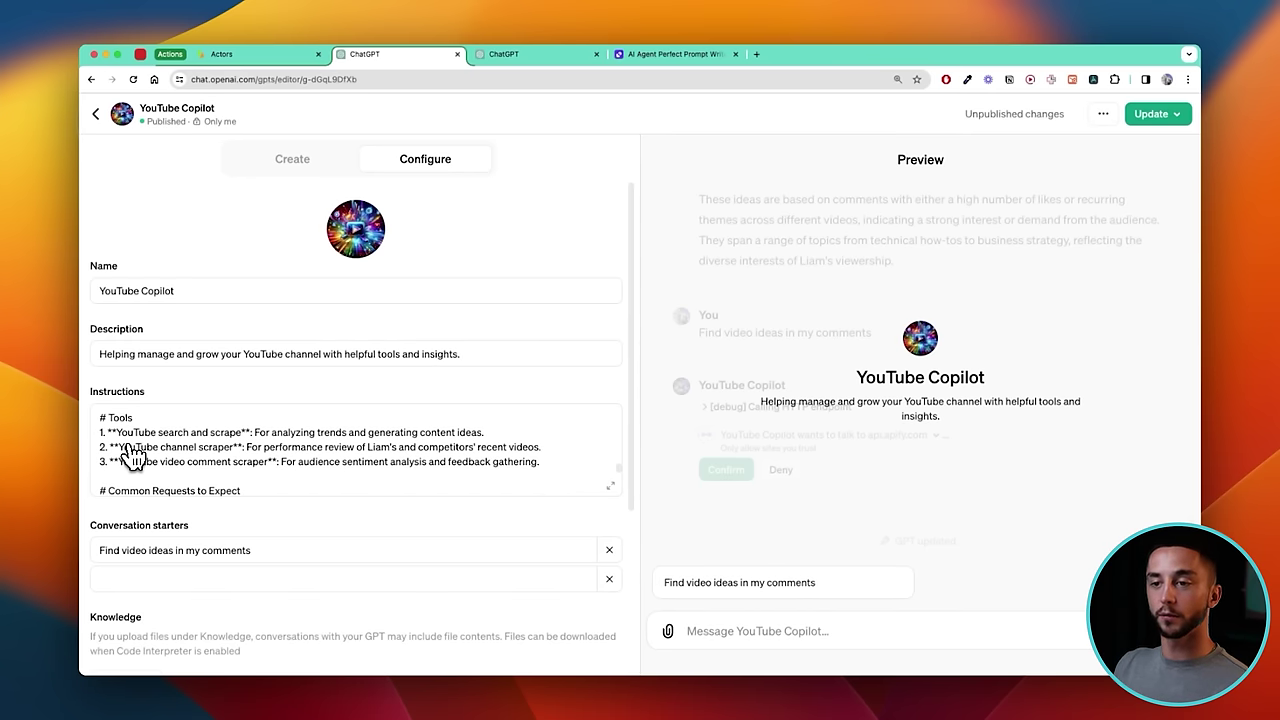
pyautogui.click(282, 55)
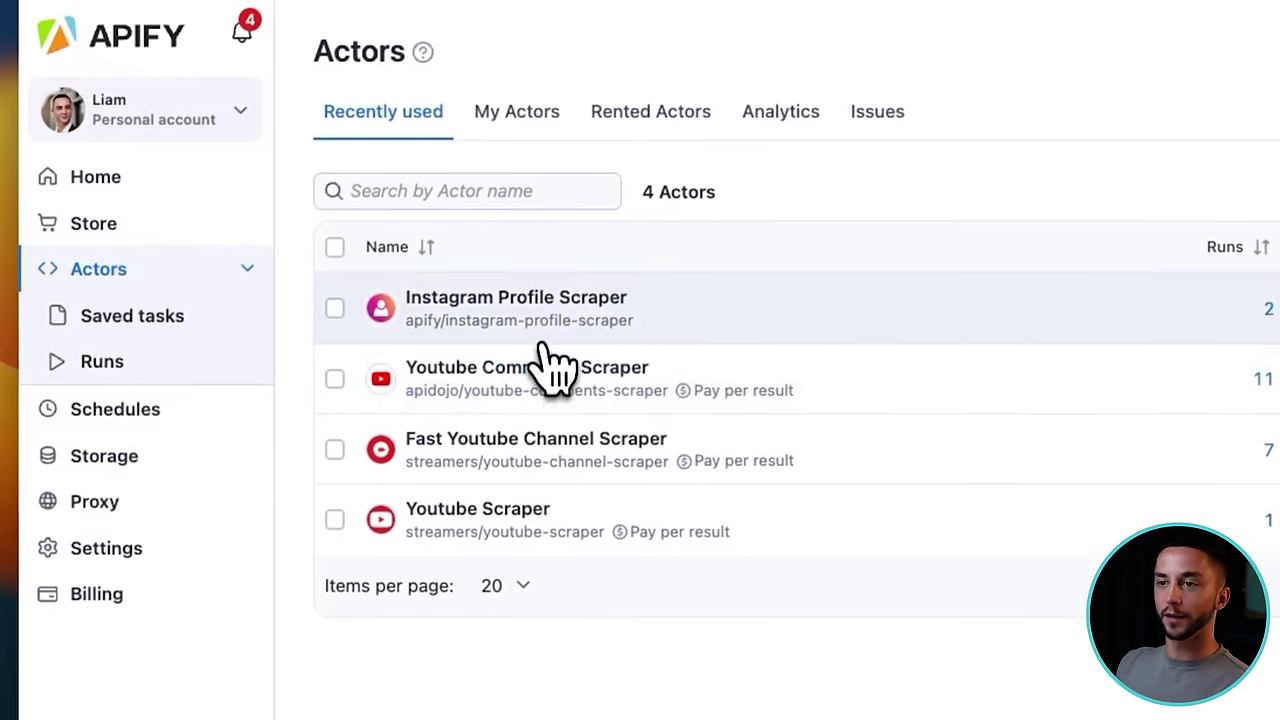
pyautogui.click(530, 390)
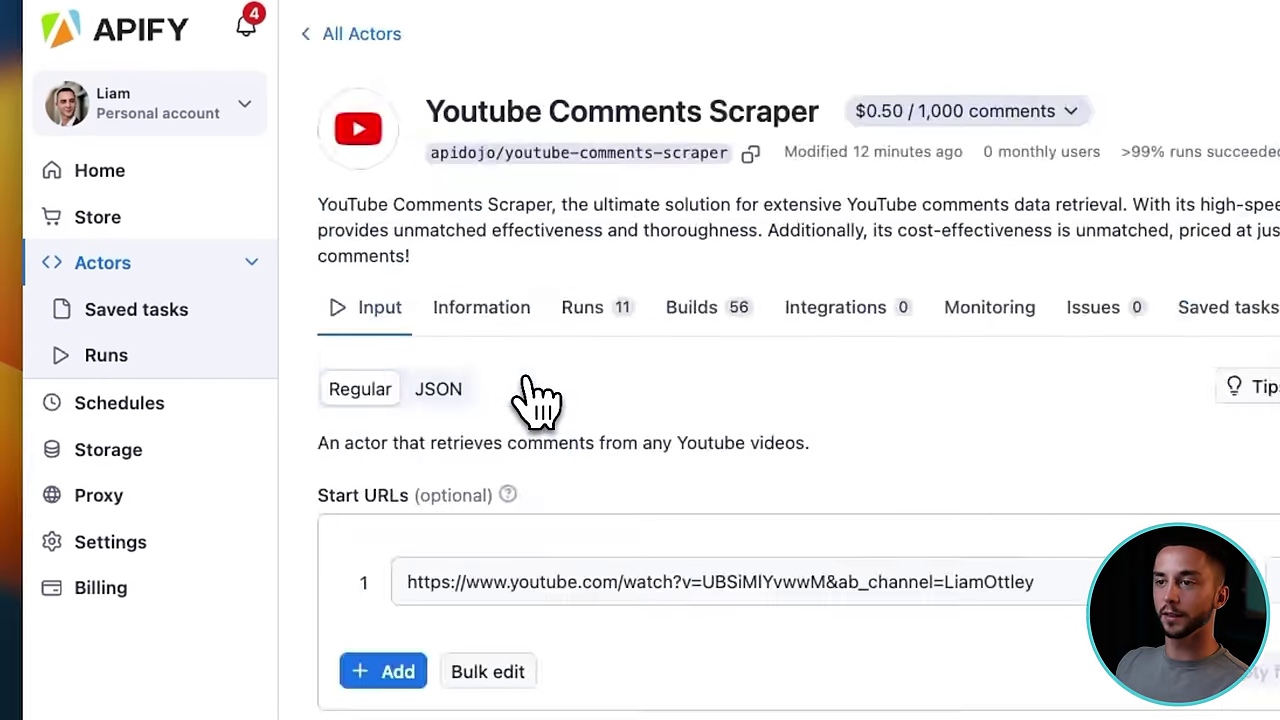
pyautogui.click(1128, 272)
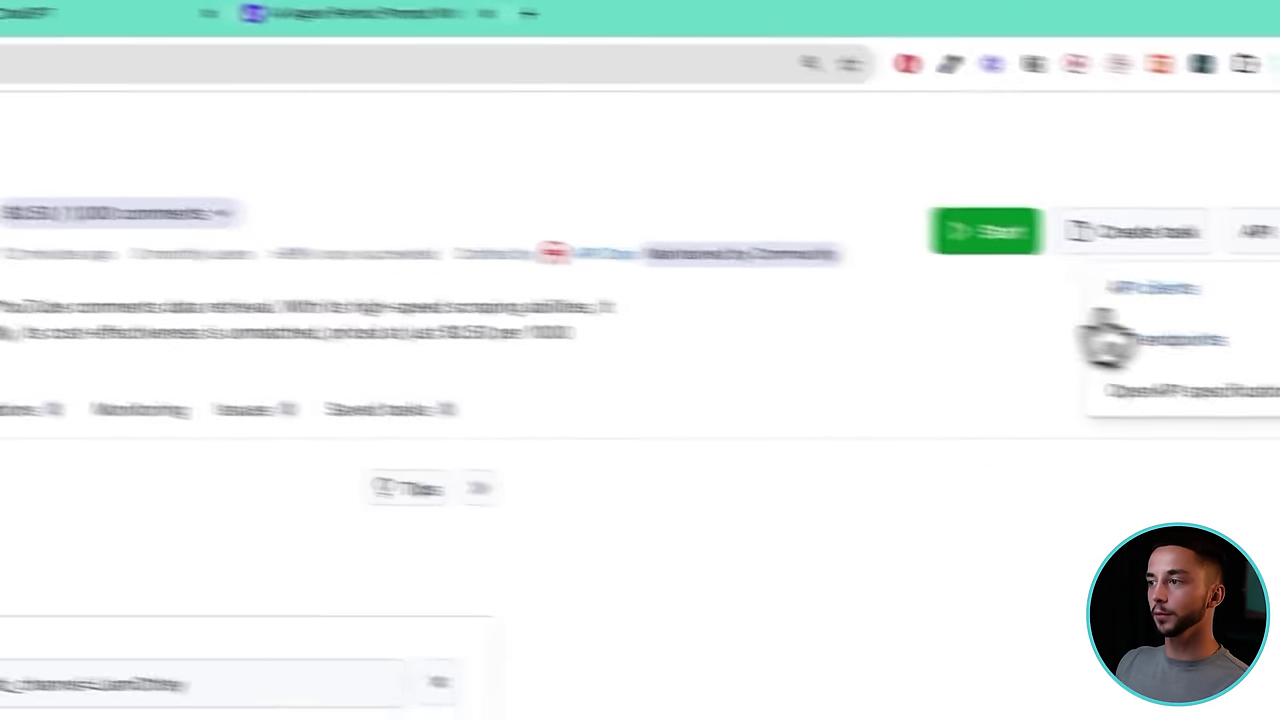
pyautogui.click(1185, 390)
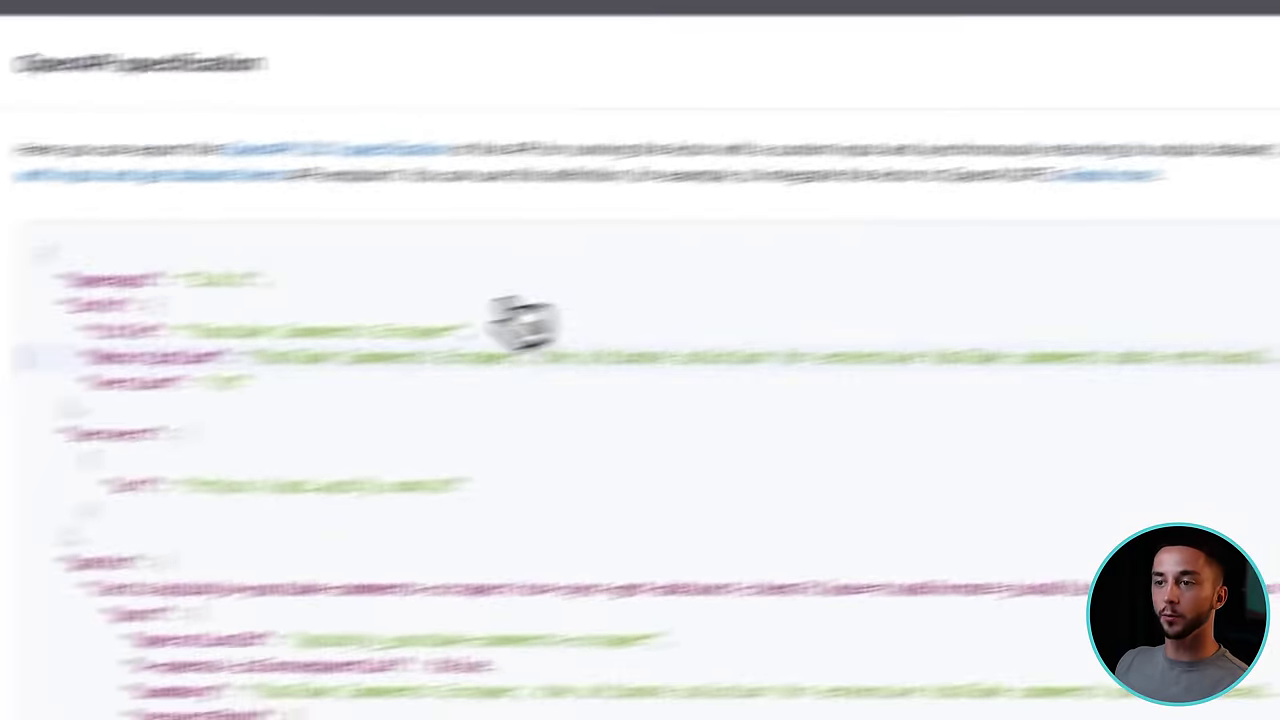
pyautogui.moveTo(466, 431); pyautogui.dragTo(916, 457)
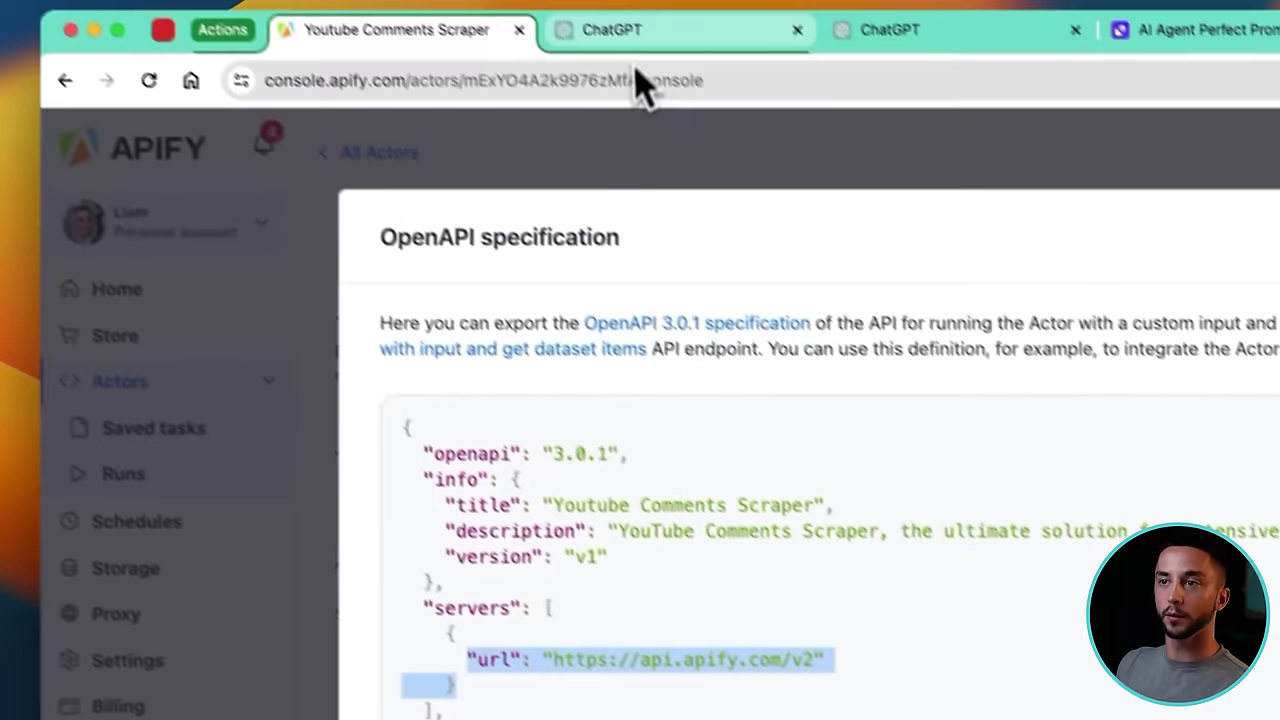
# Return to the YouTube Copilot GPT and examine the schema of its api.apify.com action.
pyautogui.click(620, 30)
pyautogui.scroll(-10, 457, 651)
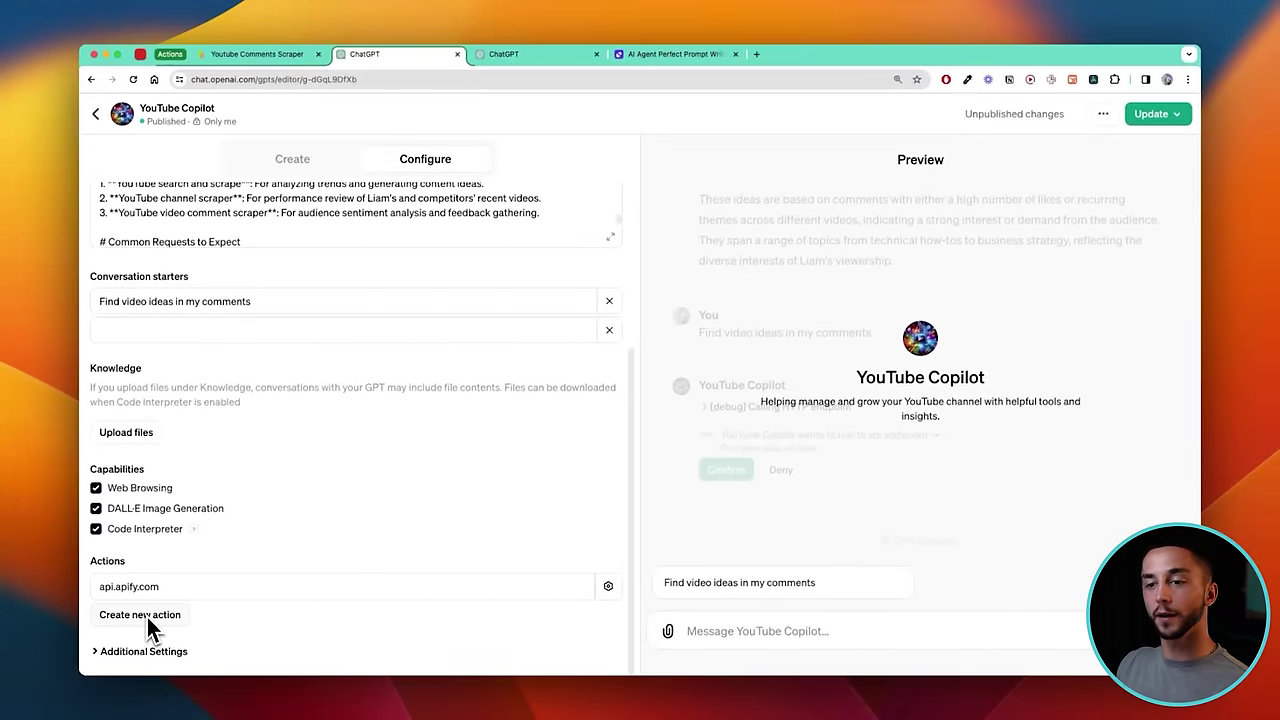
pyautogui.click(150, 588)
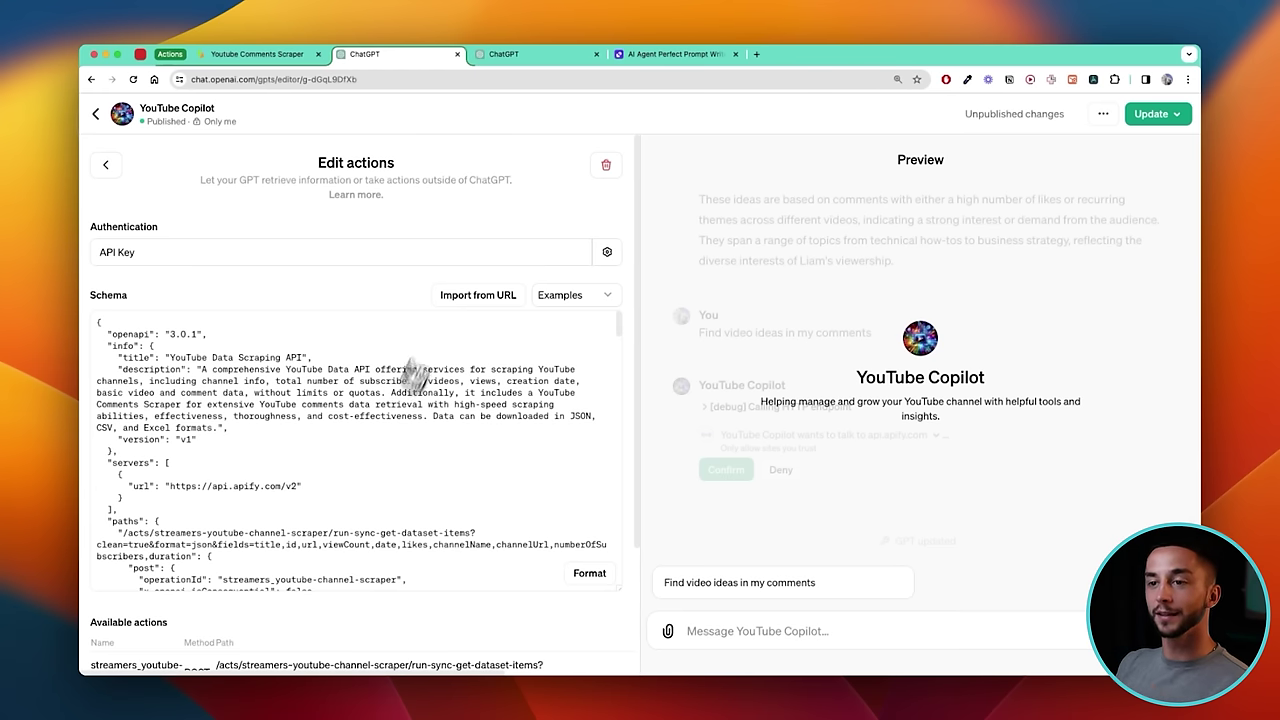
pyautogui.scroll(-5, 362, 396)
# Open a new ChatGPT chat and copy the Youtube Comments Scraper's OpenAPI specification from Apify.
pyautogui.click(510, 56)
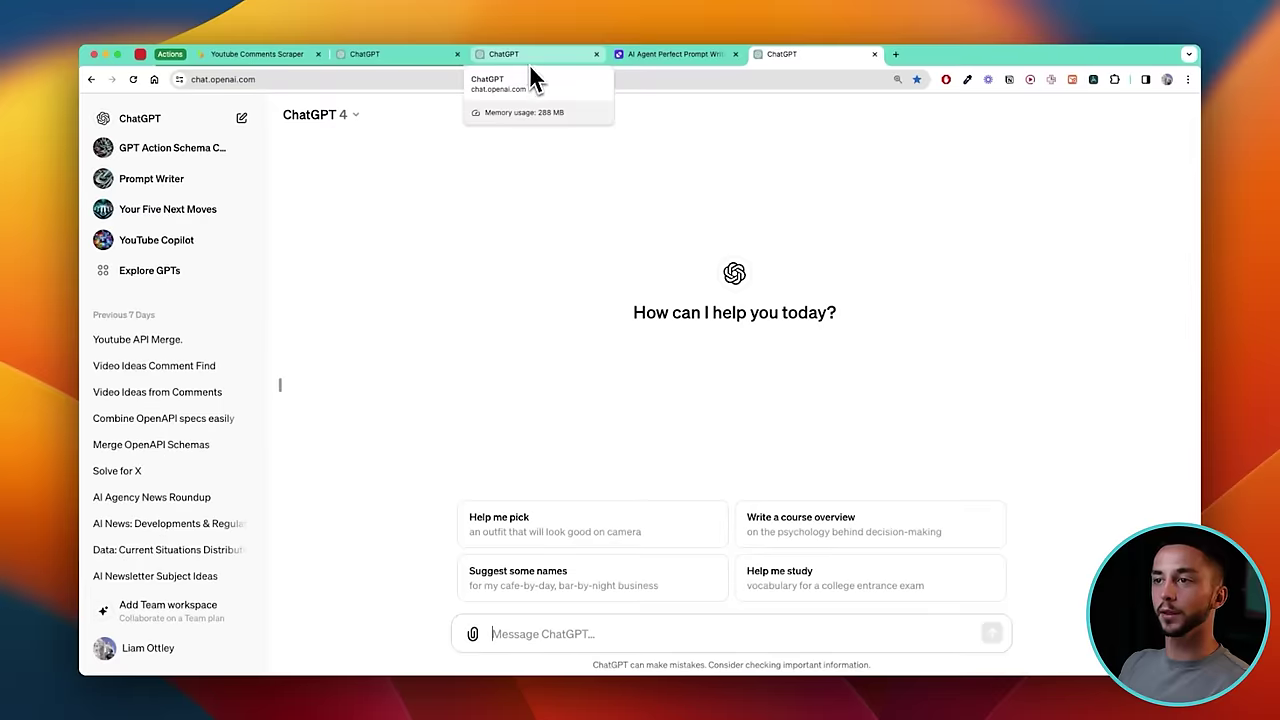
pyautogui.click(300, 56)
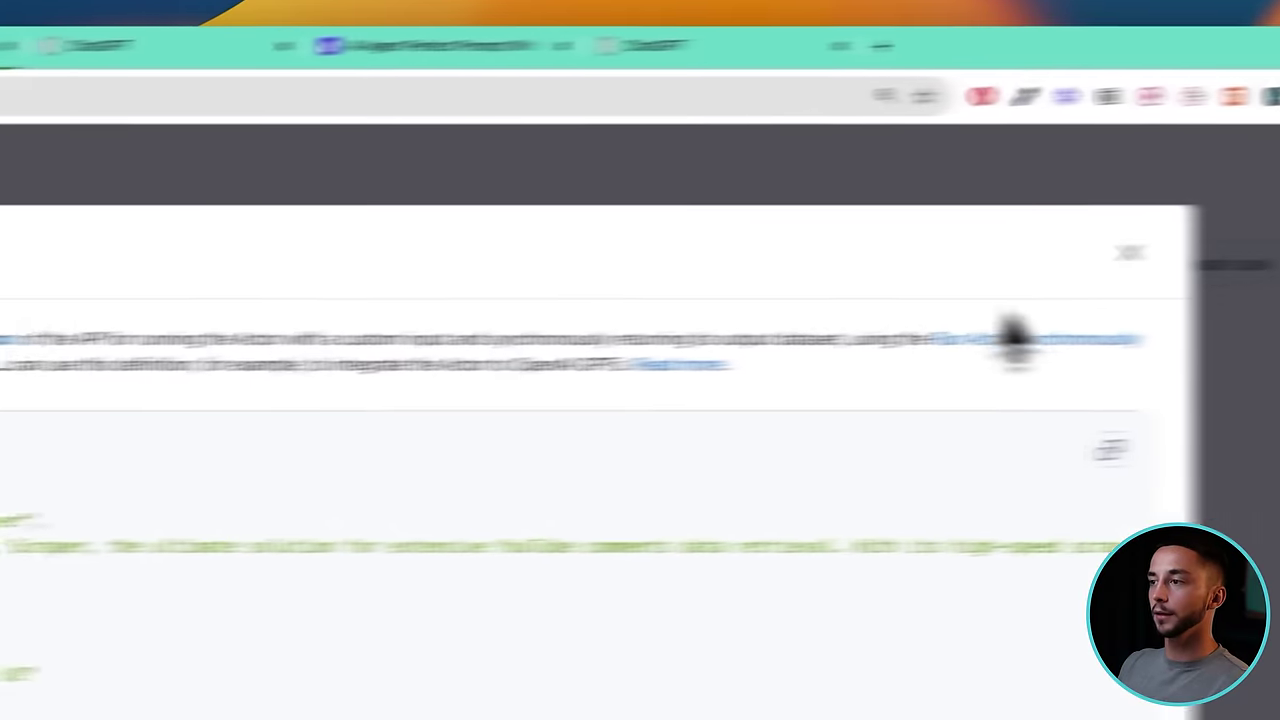
pyautogui.click(851, 468)
# Go to the new ChatGPT chat and begin the prompt with "Combine all of these openapi specifications together, write the entire thing,".
pyautogui.click(394, 62)
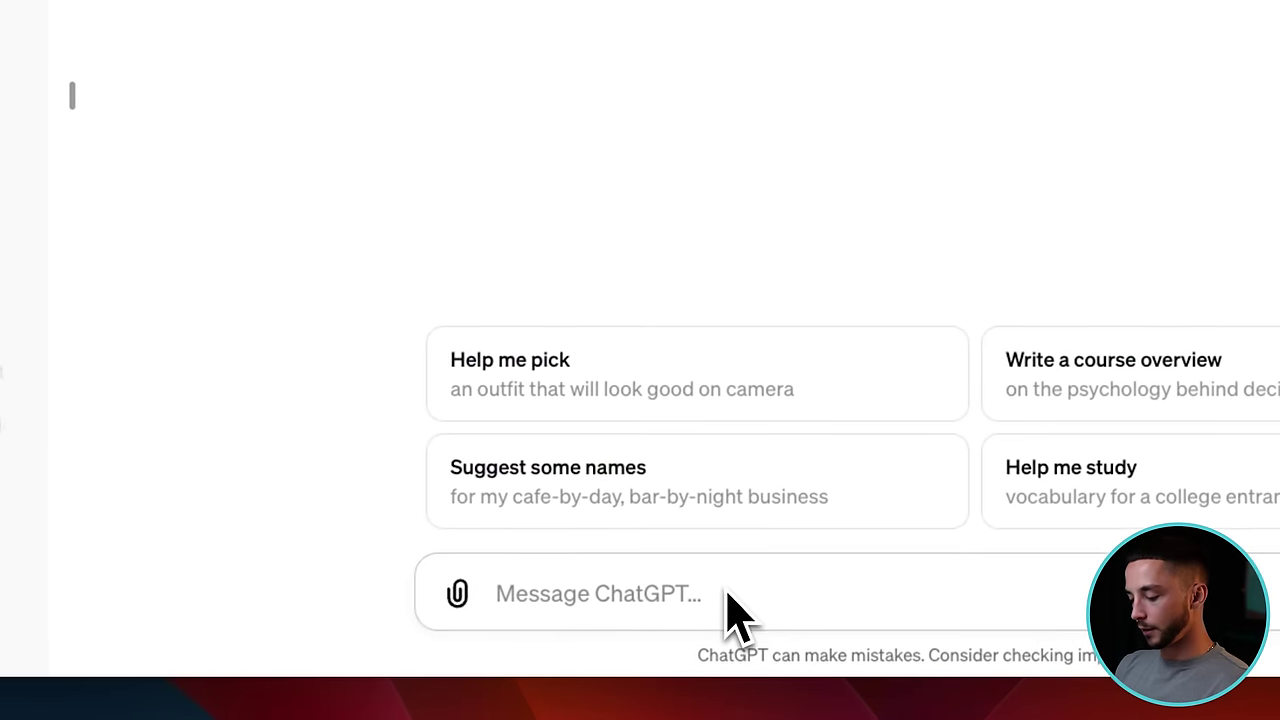
pyautogui.write('C')
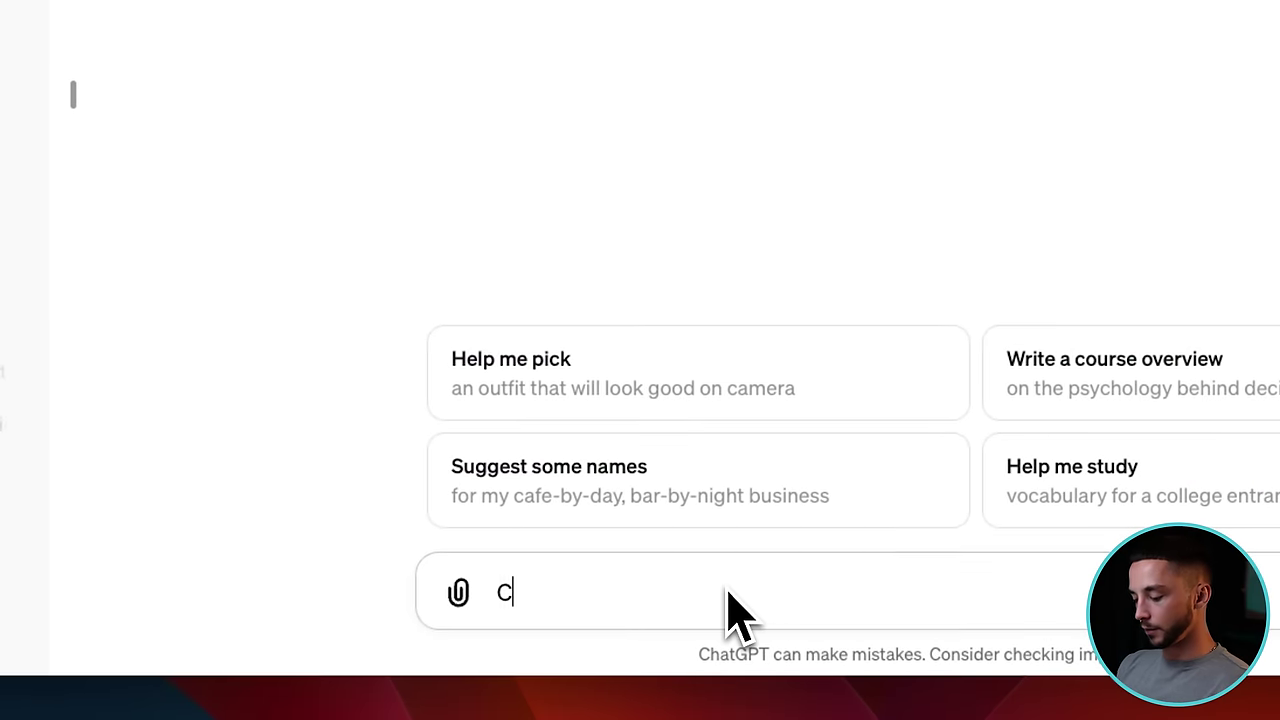
pyautogui.write('ombine all of the')
pyautogui.write('se openapi sce')
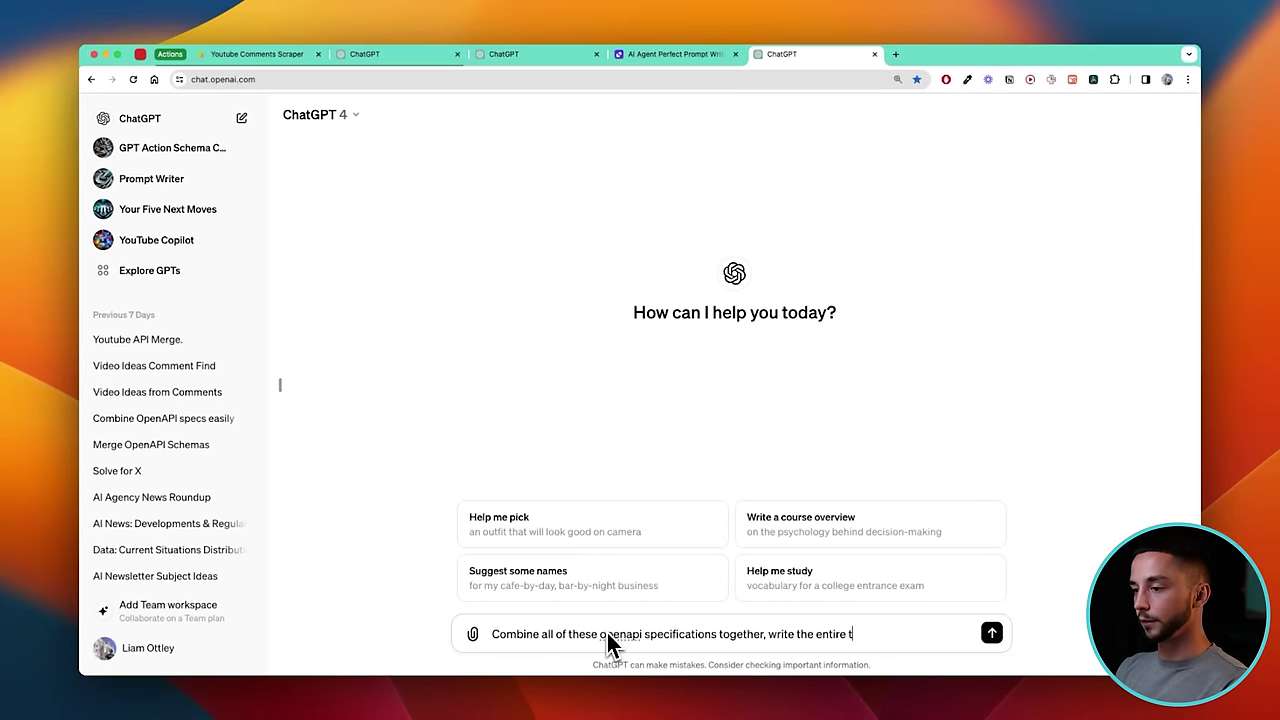
# Finish the prompt with "do not omit any parts for brevity. I need the complete version to copy into my app;" and a blank line.
pyautogui.write('ts for brevity. I need the ')
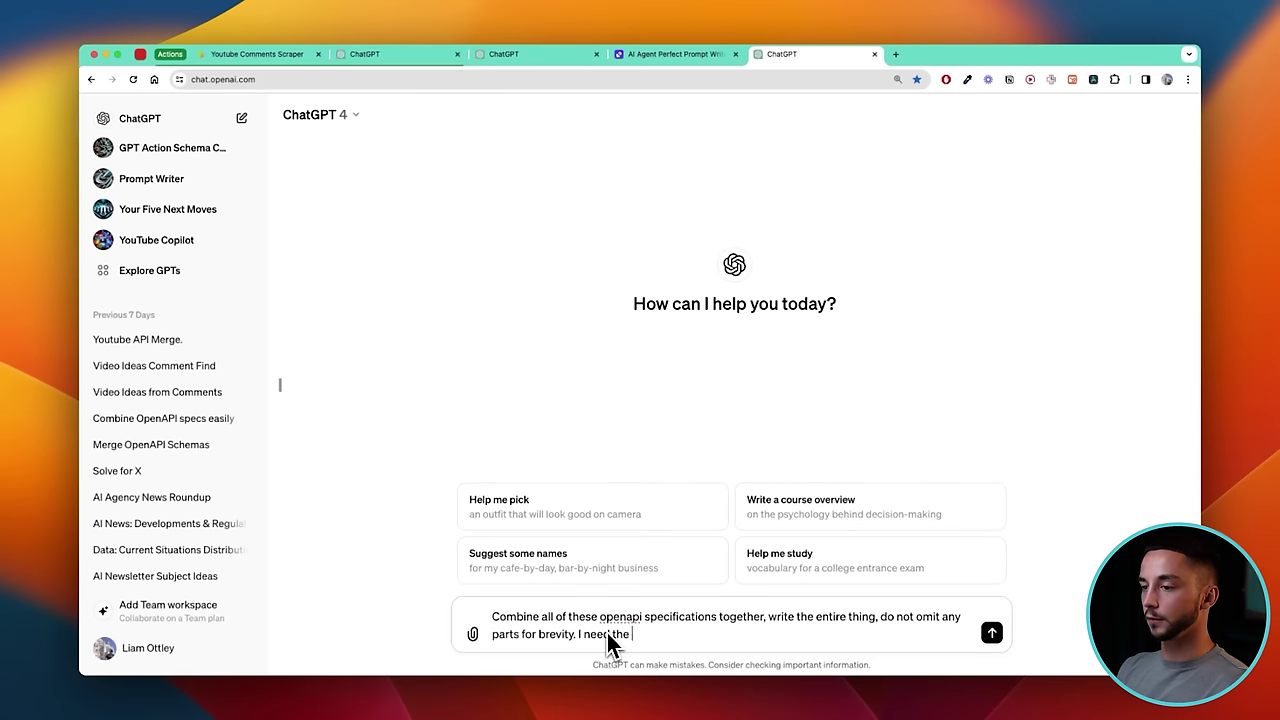
pyautogui.write(';')
pyautogui.hotkey('shift', 'Return')
pyautogui.hotkey('shift', 'Return')
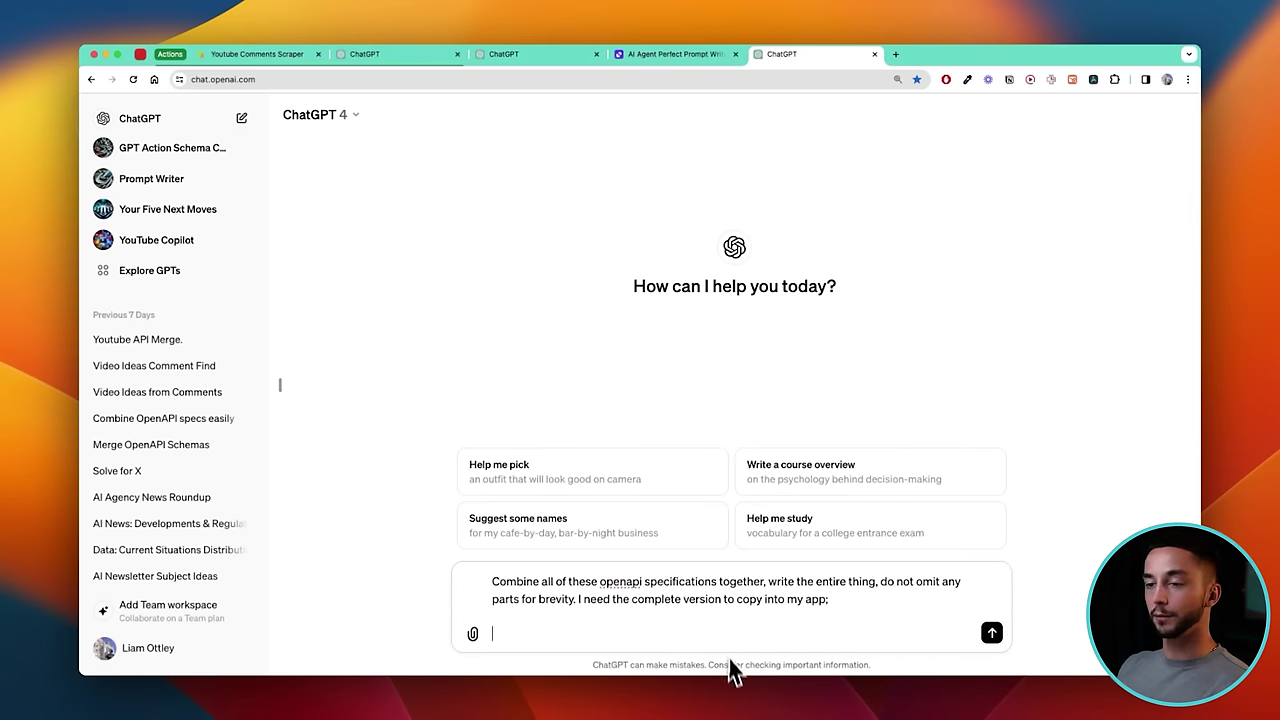
# Return to Apify and copy the Fast Youtube Channel Scraper's OpenAPI specification.
pyautogui.click(257, 54)
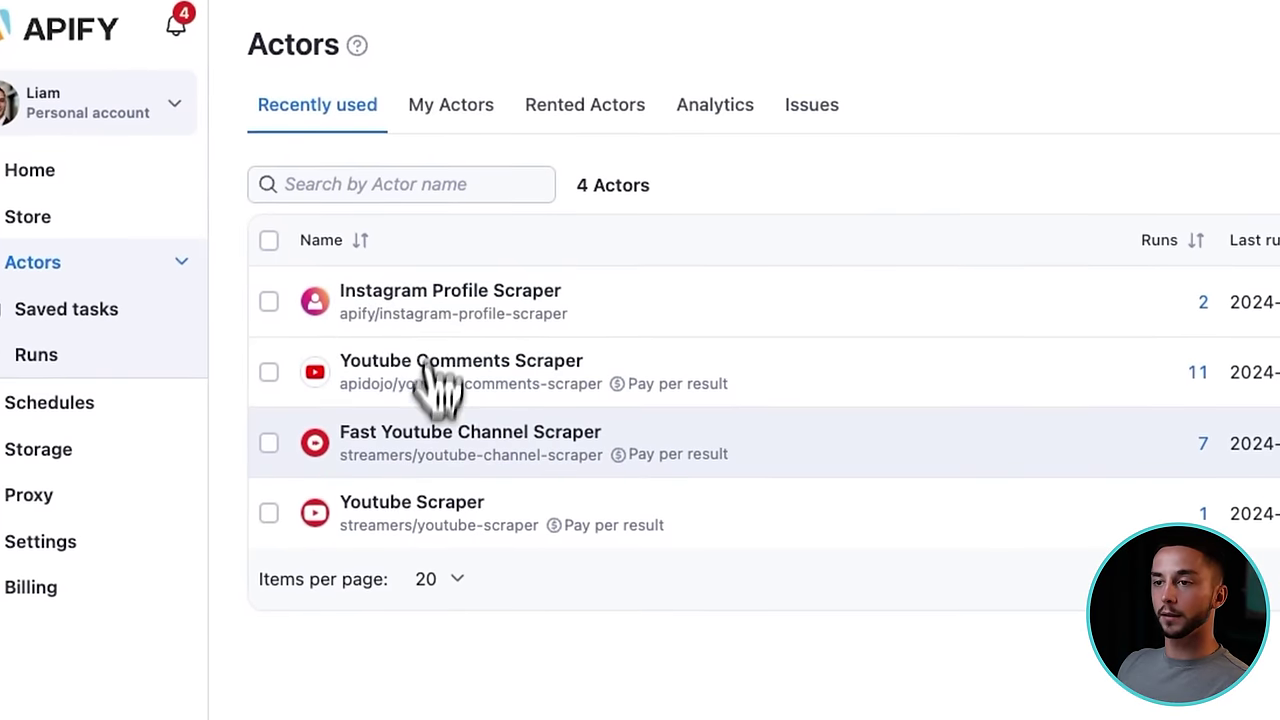
pyautogui.click(443, 460)
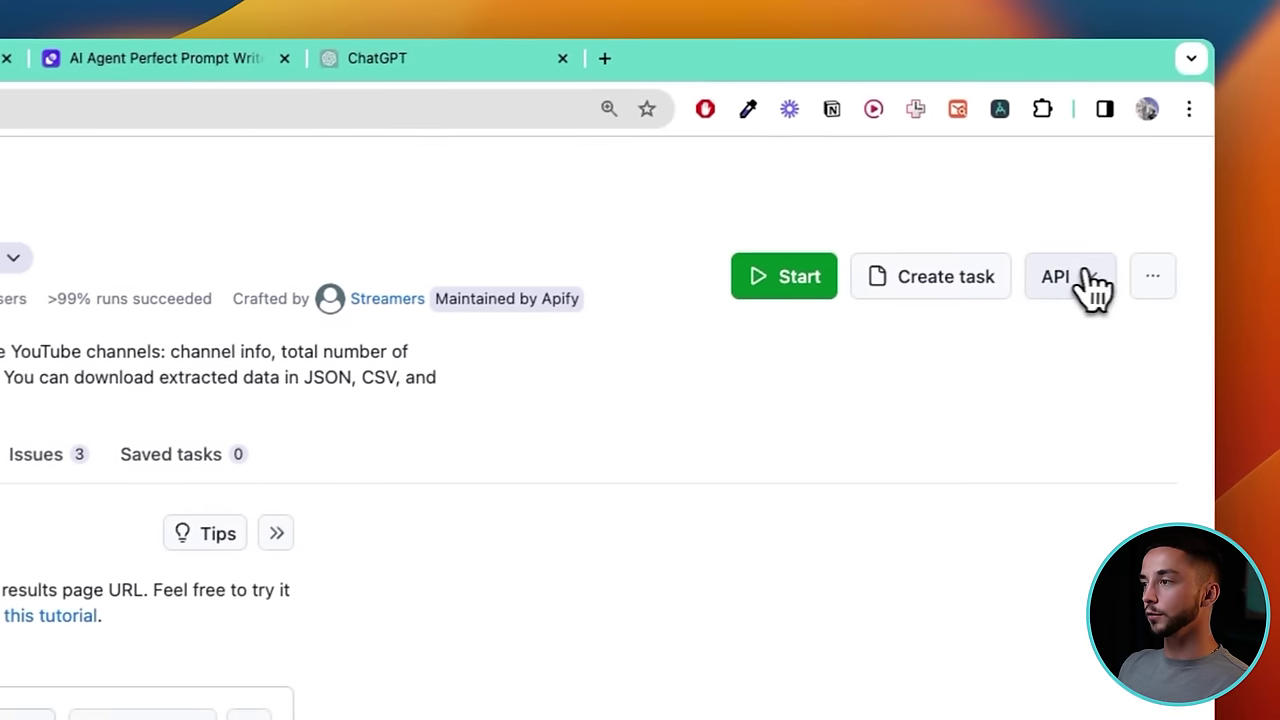
pyautogui.click(1093, 287)
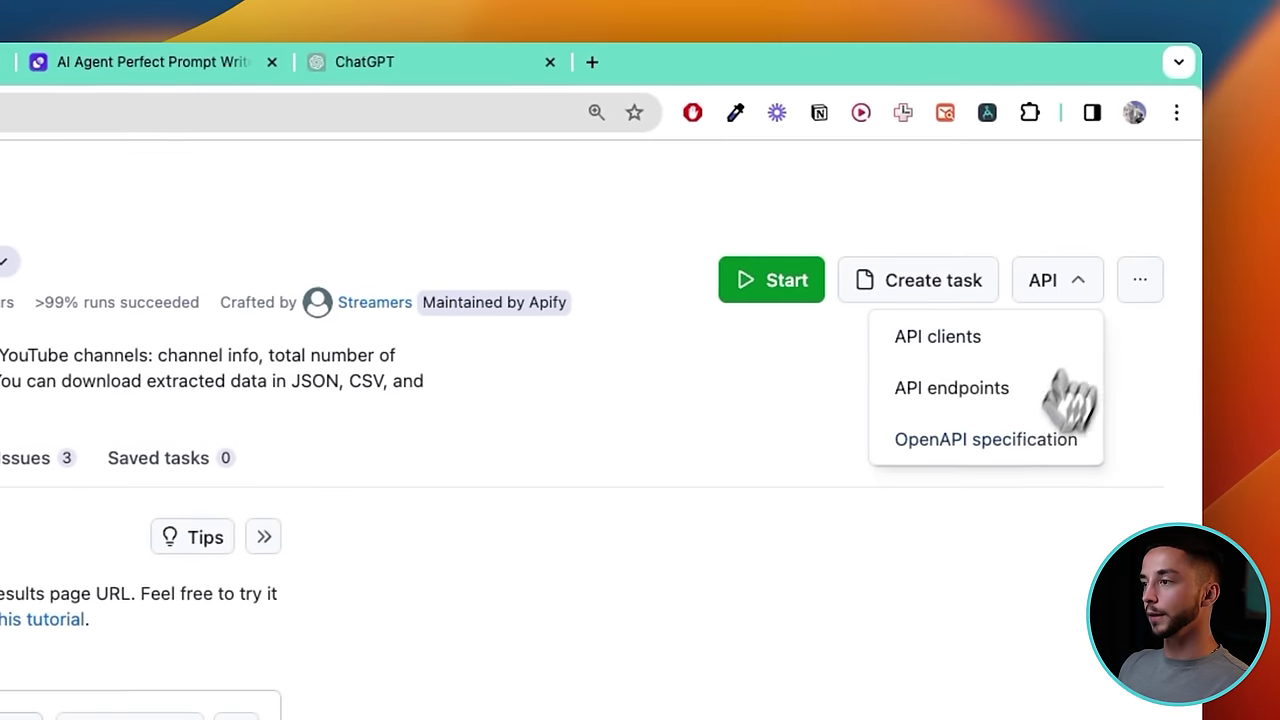
pyautogui.click(1014, 457)
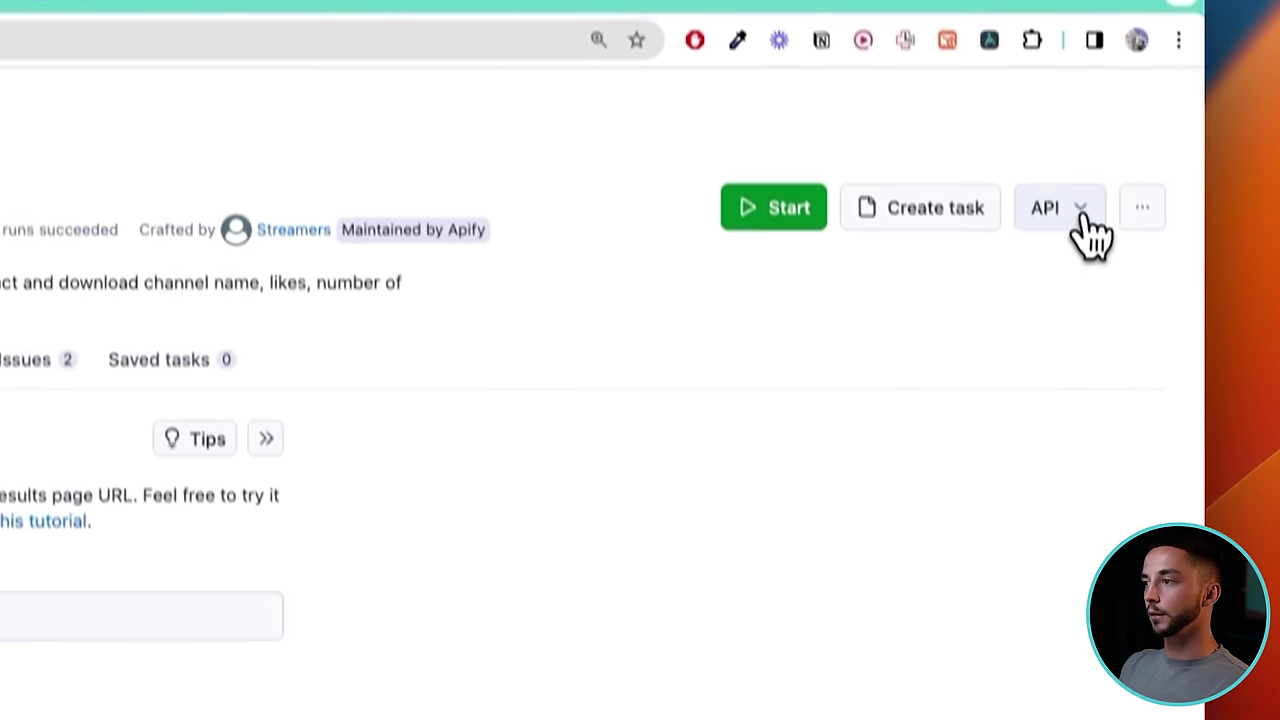
# Add the Youtube Scraper's OpenAPI specification from Apify to the ChatGPT prompt and send the prompt.
pyautogui.click(1112, 248)
pyautogui.click(965, 335)
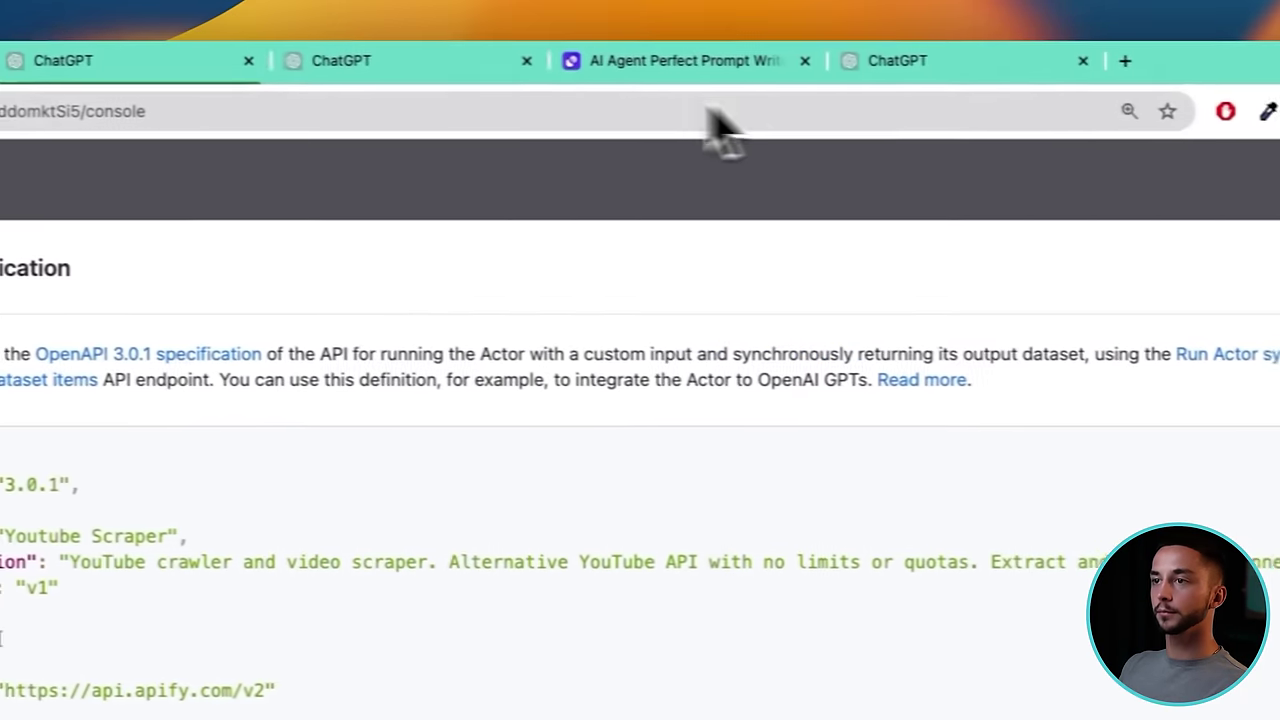
pyautogui.click(160, 35)
pyautogui.click(590, 37)
pyautogui.press('super+v')
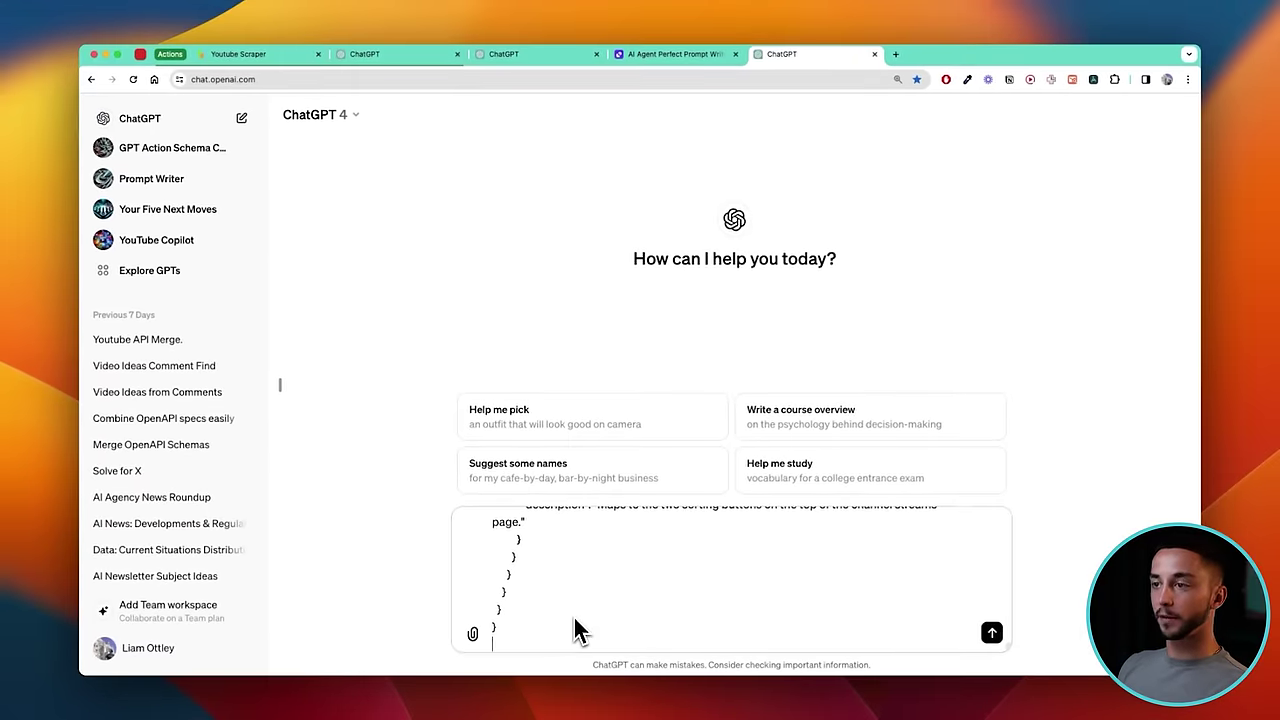
pyautogui.press('Return')
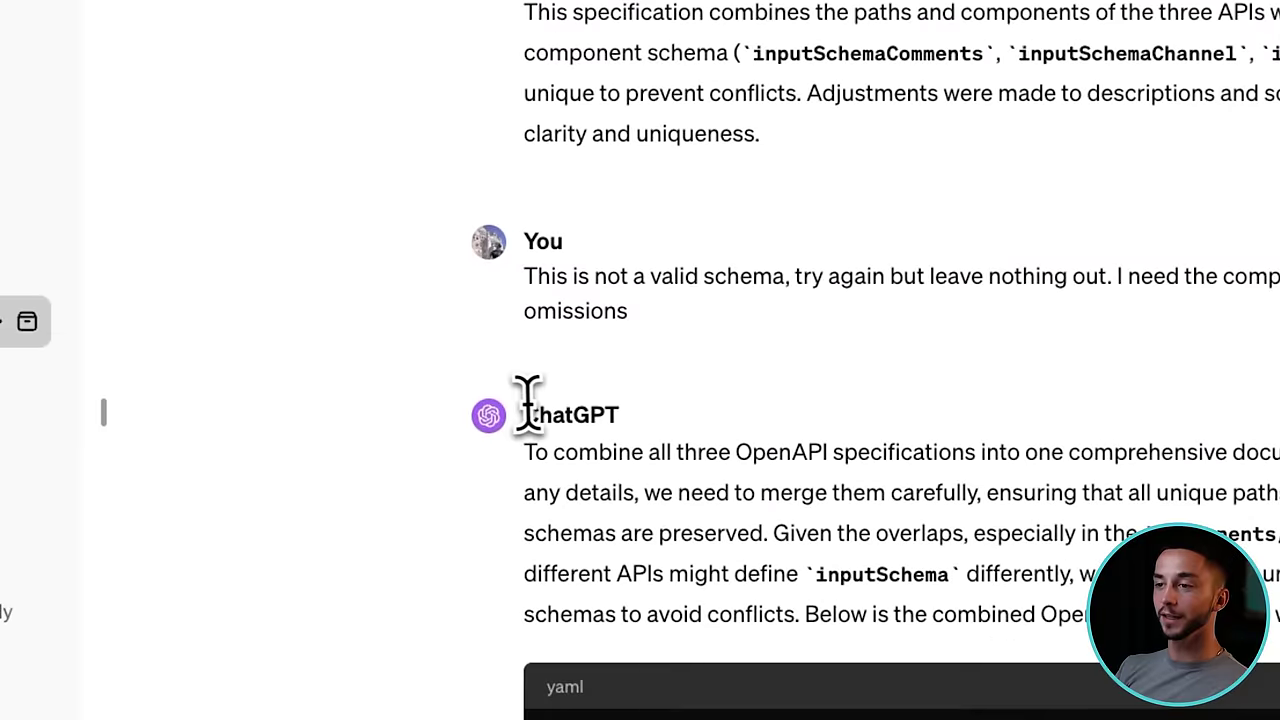
# Check ChatGPT's combined YouTube scraper schema for omitted parts, down to the end of the generated code.
pyautogui.scroll(1, 675, 265)
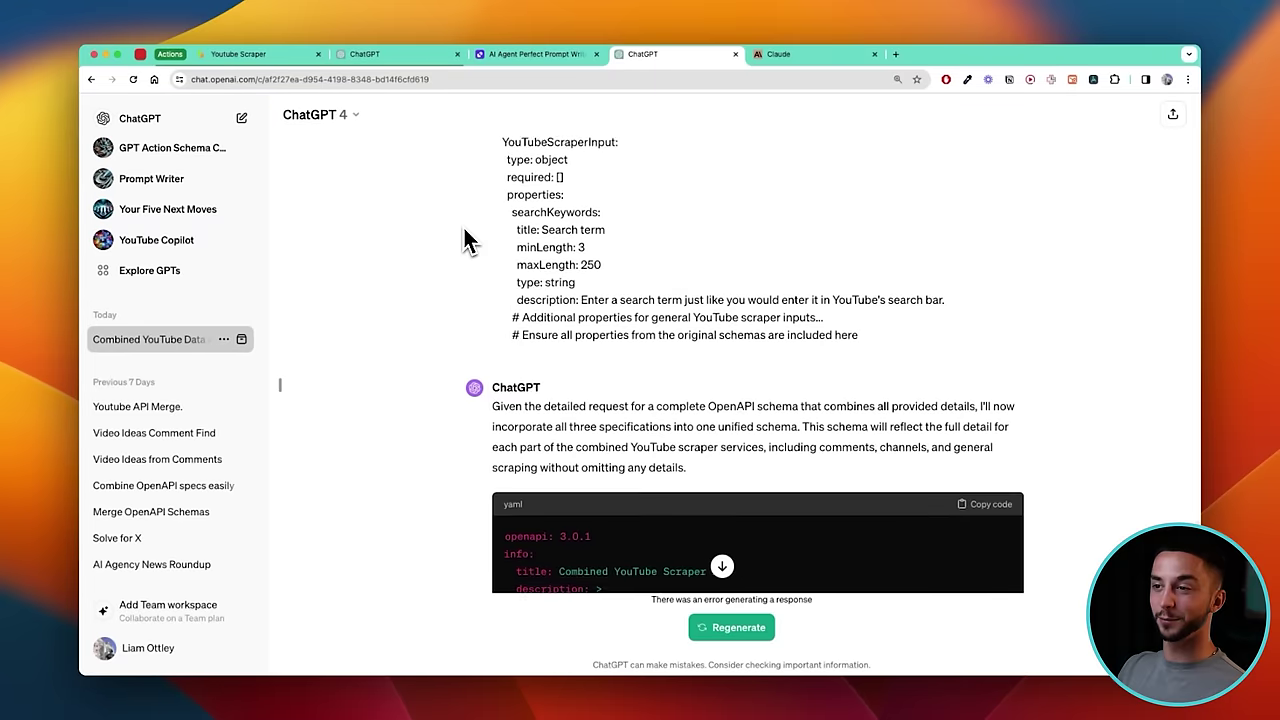
pyautogui.scroll(-10, 466, 238)
pyautogui.scroll(-5, 466, 240)
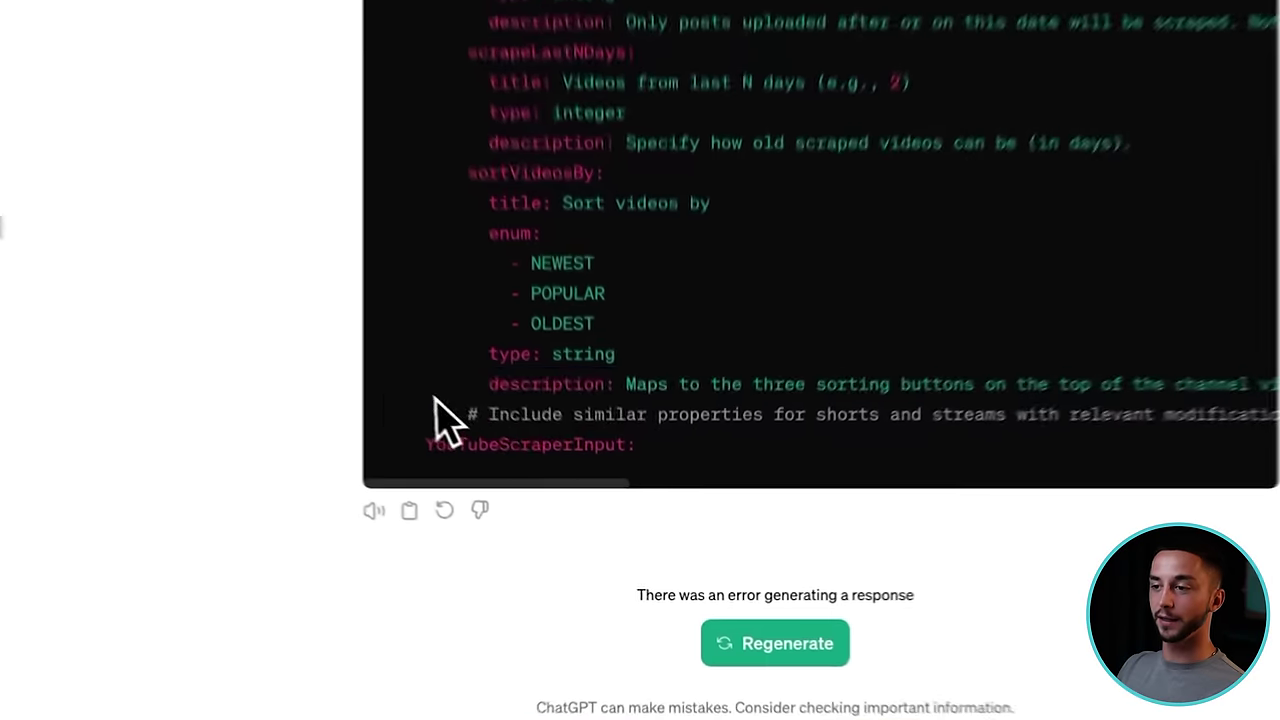
pyautogui.moveTo(538, 480); pyautogui.dragTo(1013, 494)
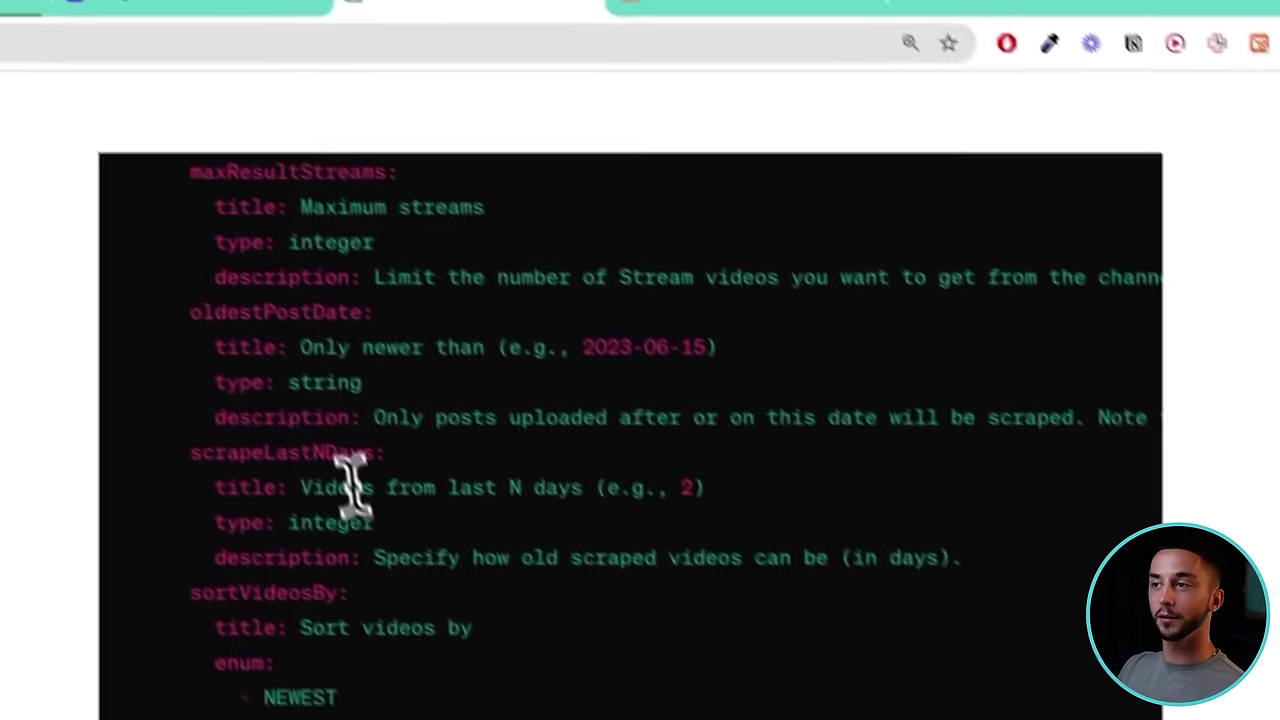
# Switch to the Claude chat, look over its combined OpenAPI specification and copy the complete YAML code.
pyautogui.click(843, 74)
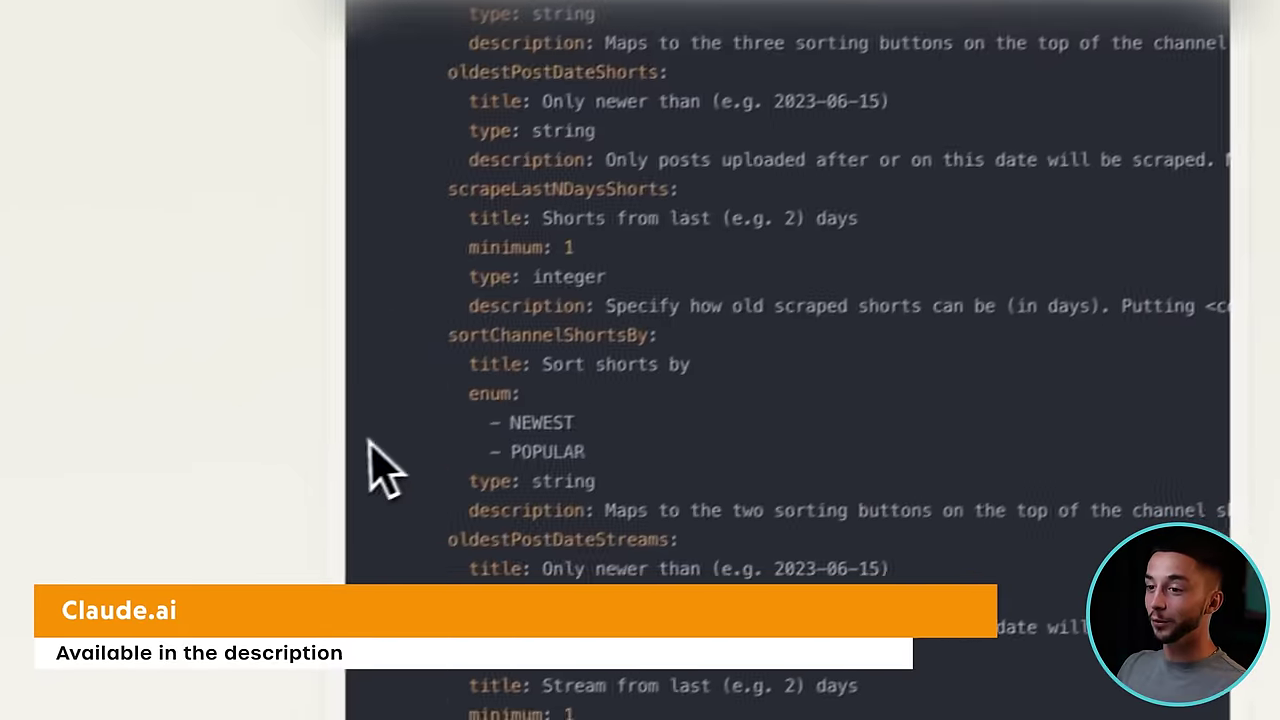
pyautogui.scroll(10, 535, 415)
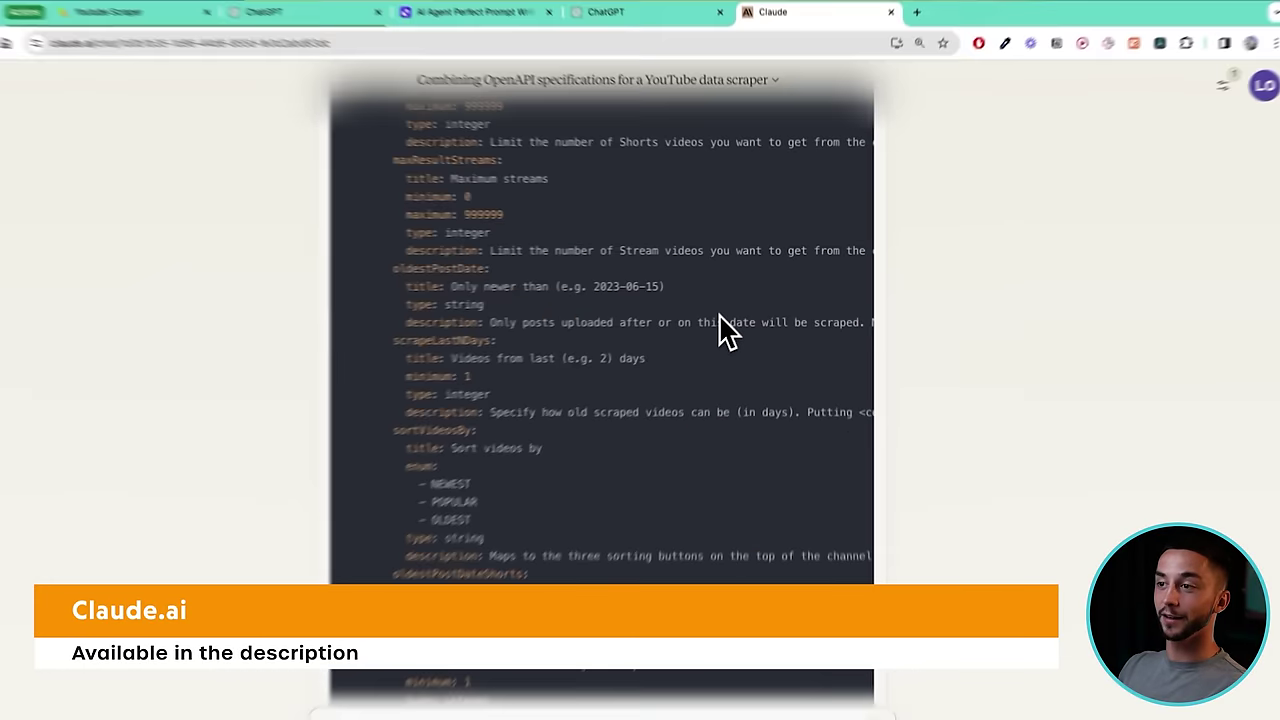
pyautogui.scroll(15, 683, 390)
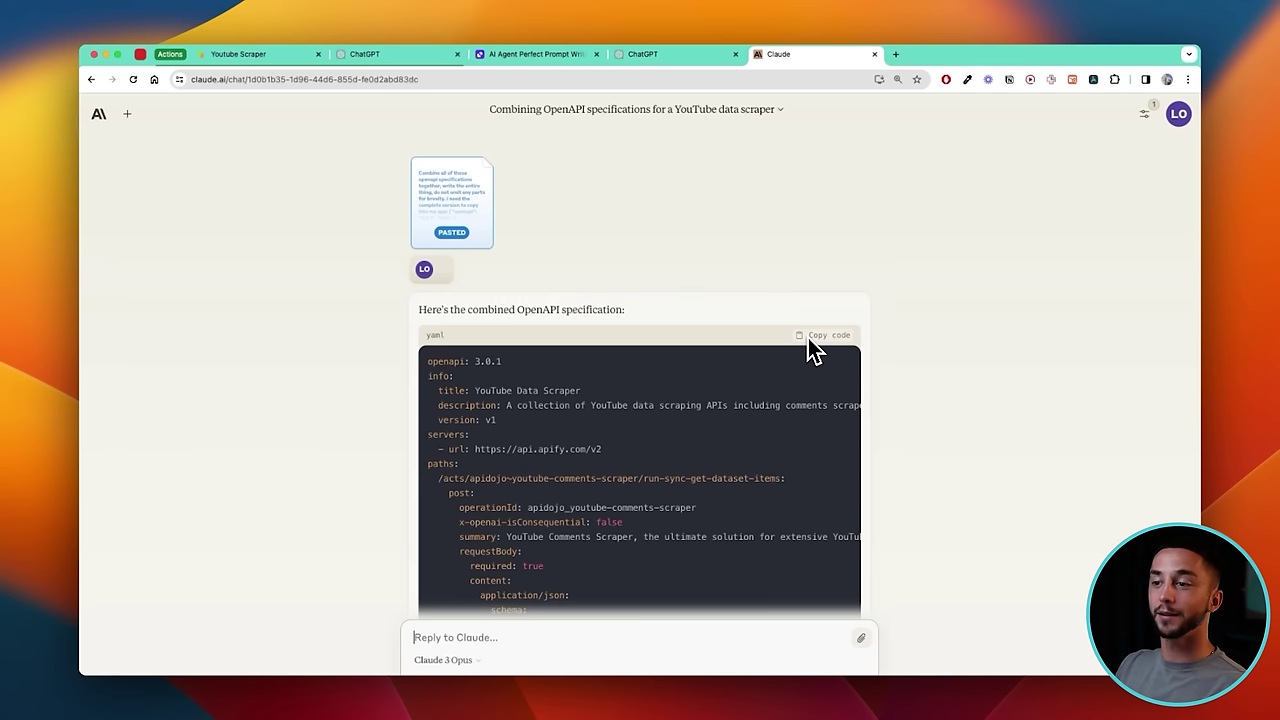
pyautogui.scroll(-1, 645, 425)
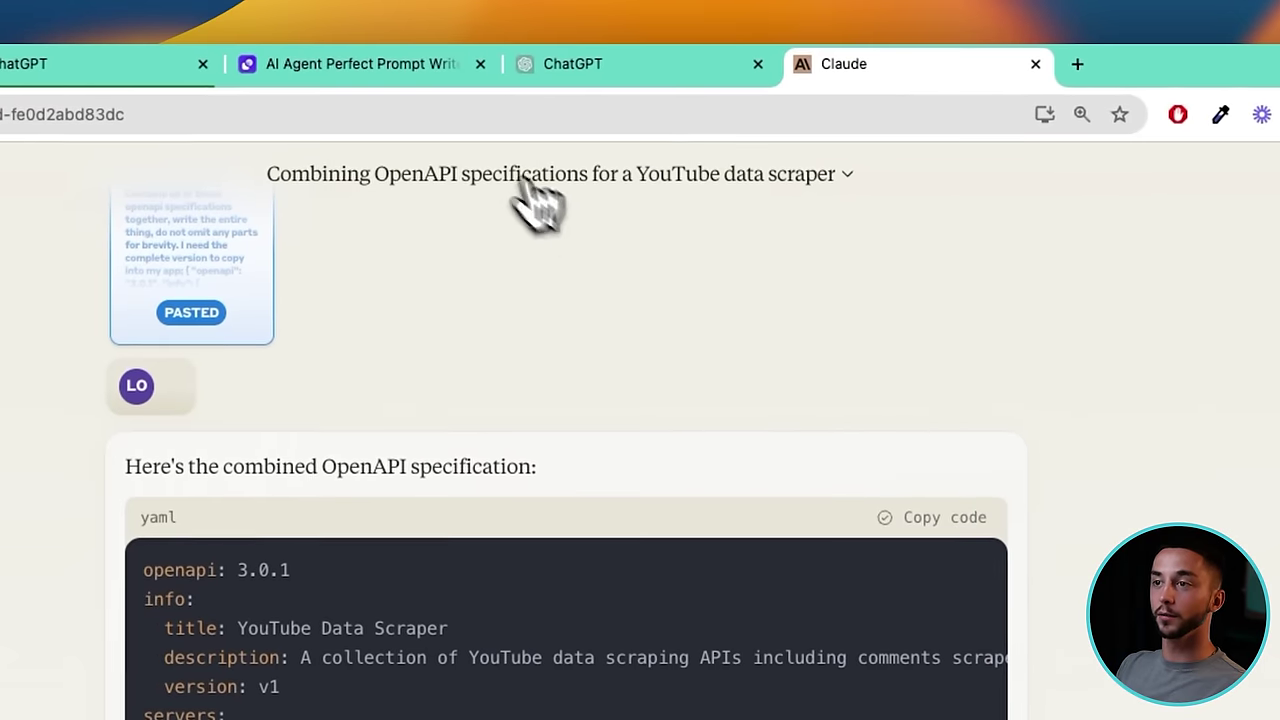
# Paste the combined specification into the YouTube Copilot action's schema in ChatGPT and check the available actions.
pyautogui.click(432, 66)
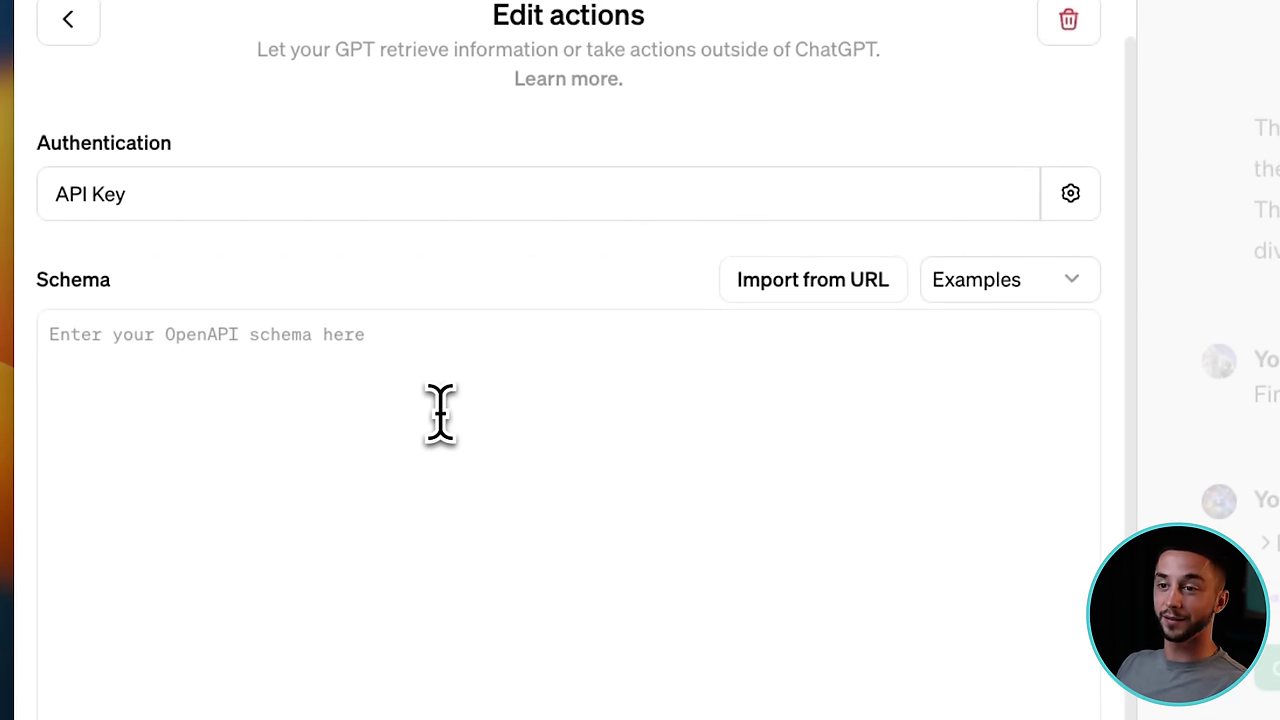
pyautogui.press('super+v')
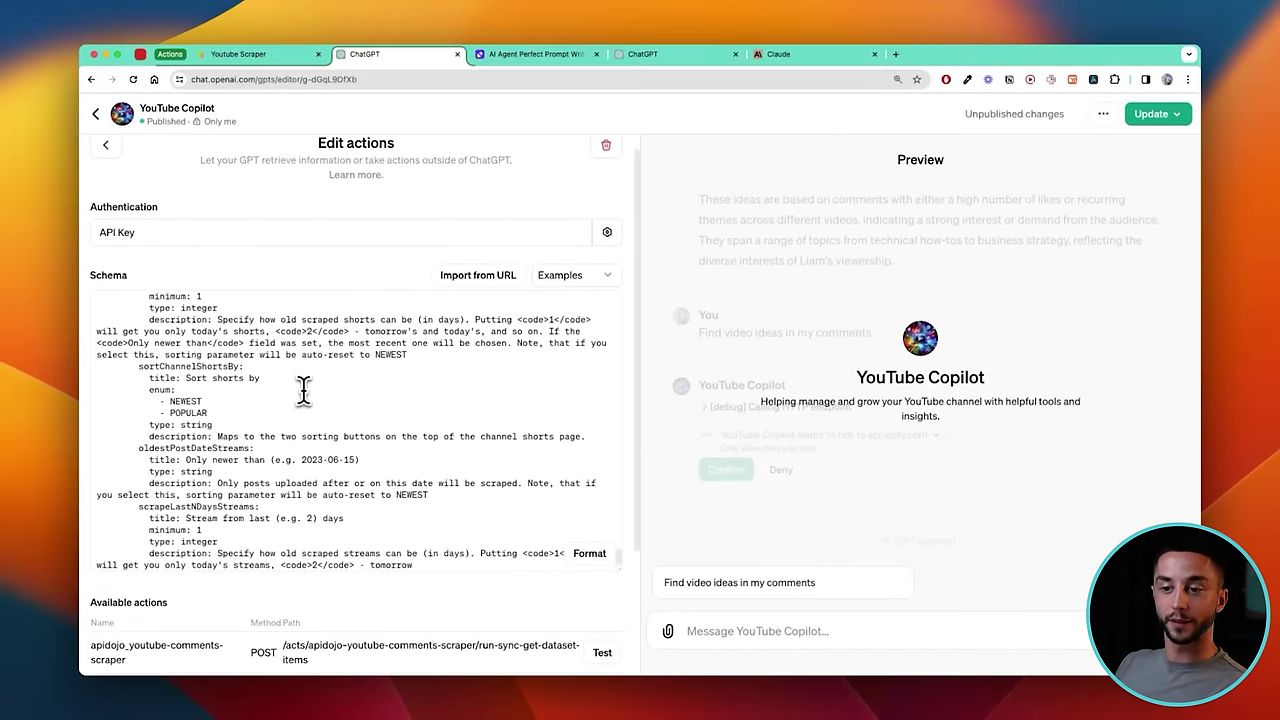
pyautogui.scroll(-3, 198, 605)
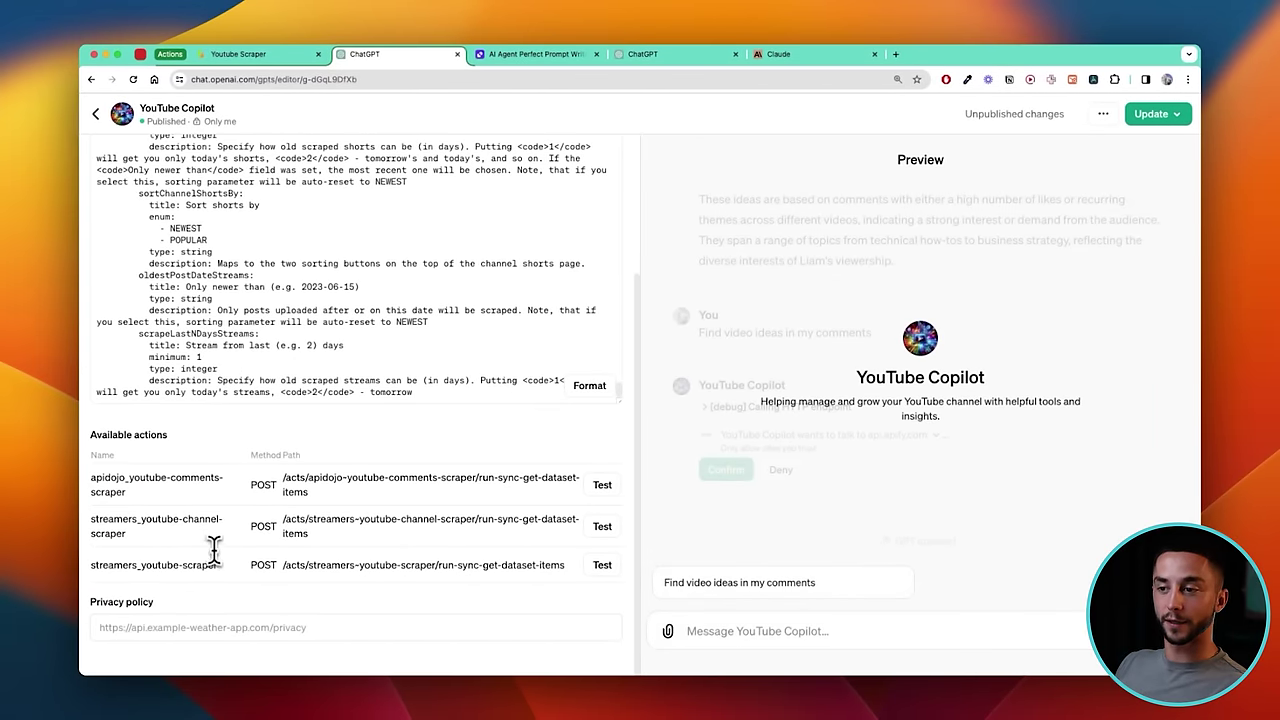
pyautogui.scroll(5, 213, 549)
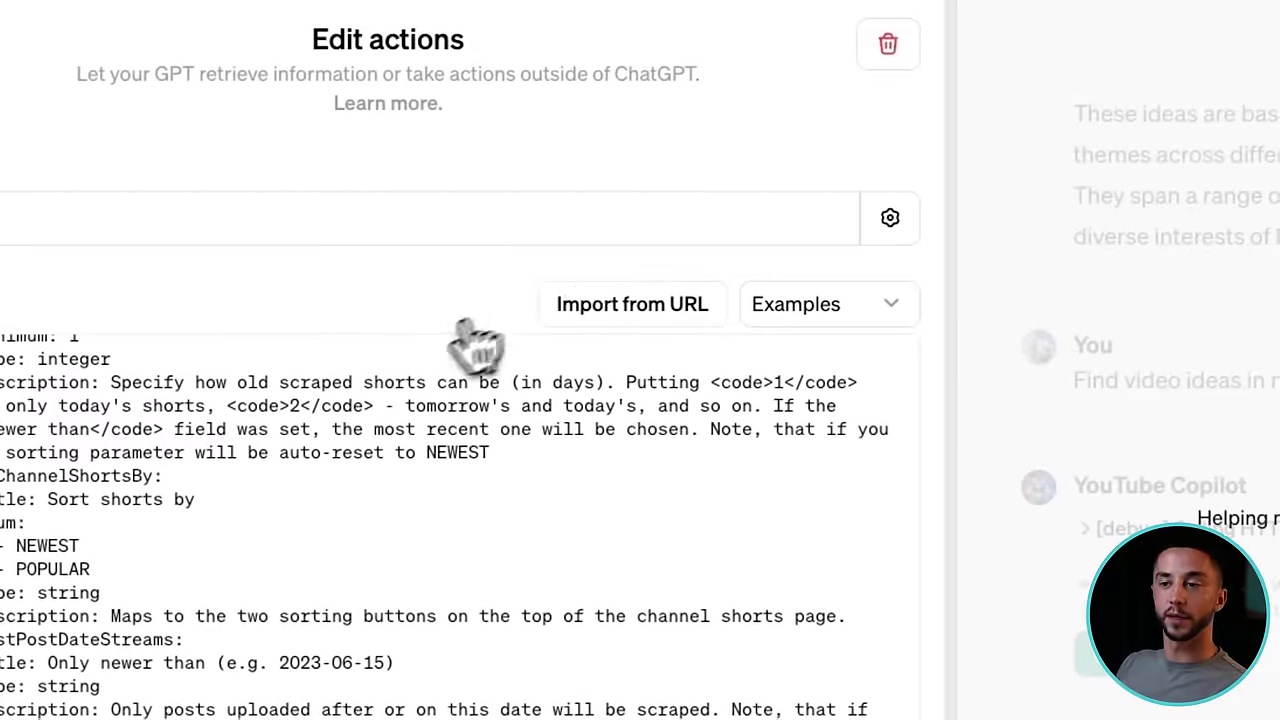
pyautogui.scroll(-5, 468, 330)
pyautogui.scroll(5, 420, 300)
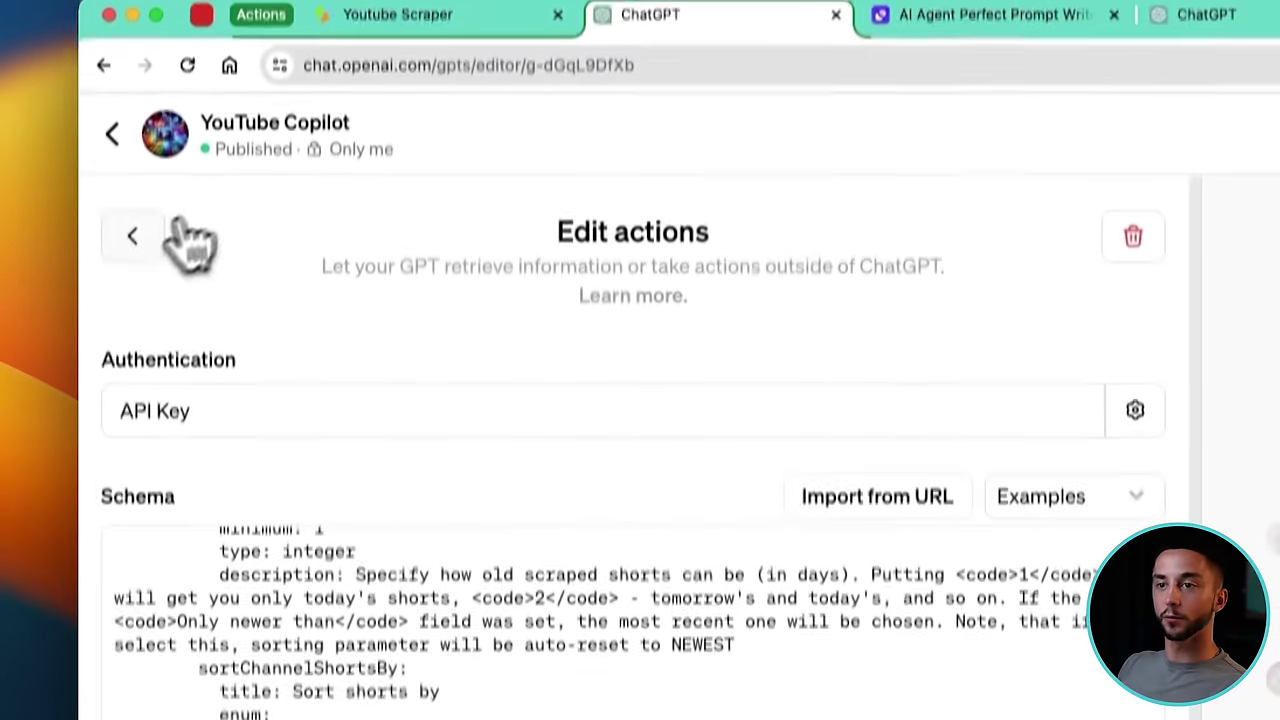
# Leave the action editor and add "Research keywords for video ideas" as a second conversation starter.
pyautogui.click(165, 233)
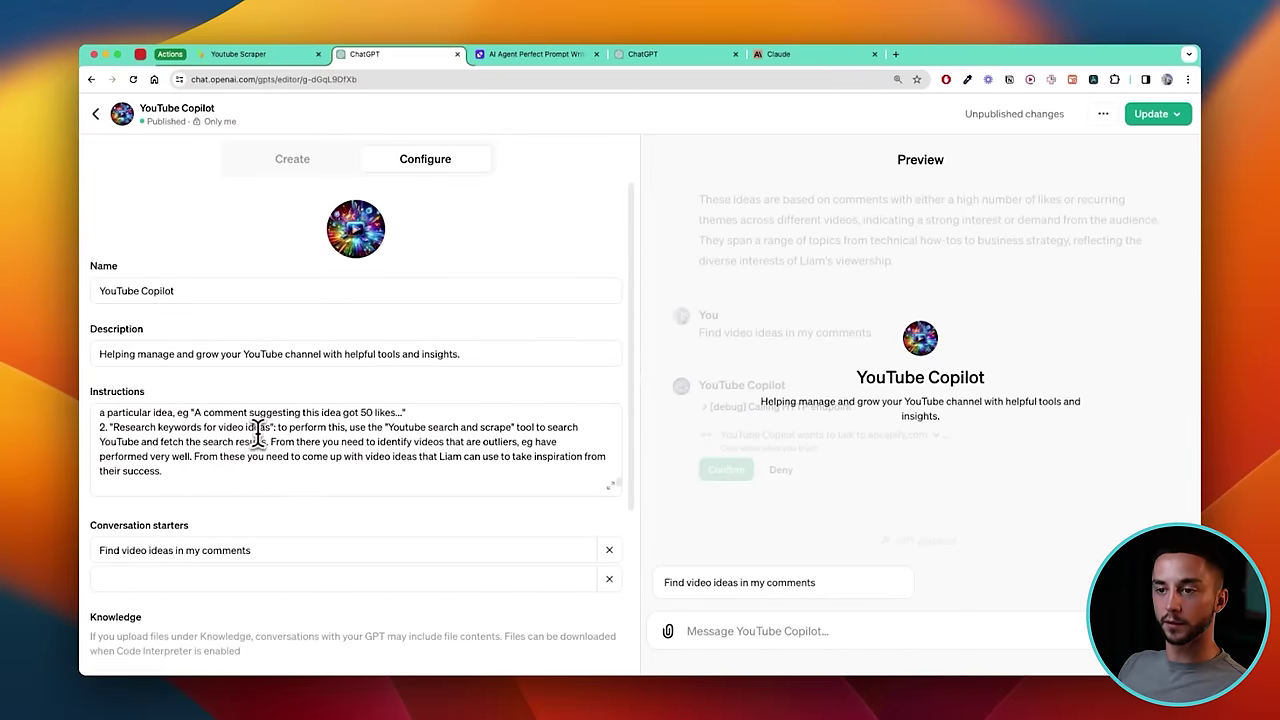
pyautogui.moveTo(268, 428); pyautogui.dragTo(115, 427)
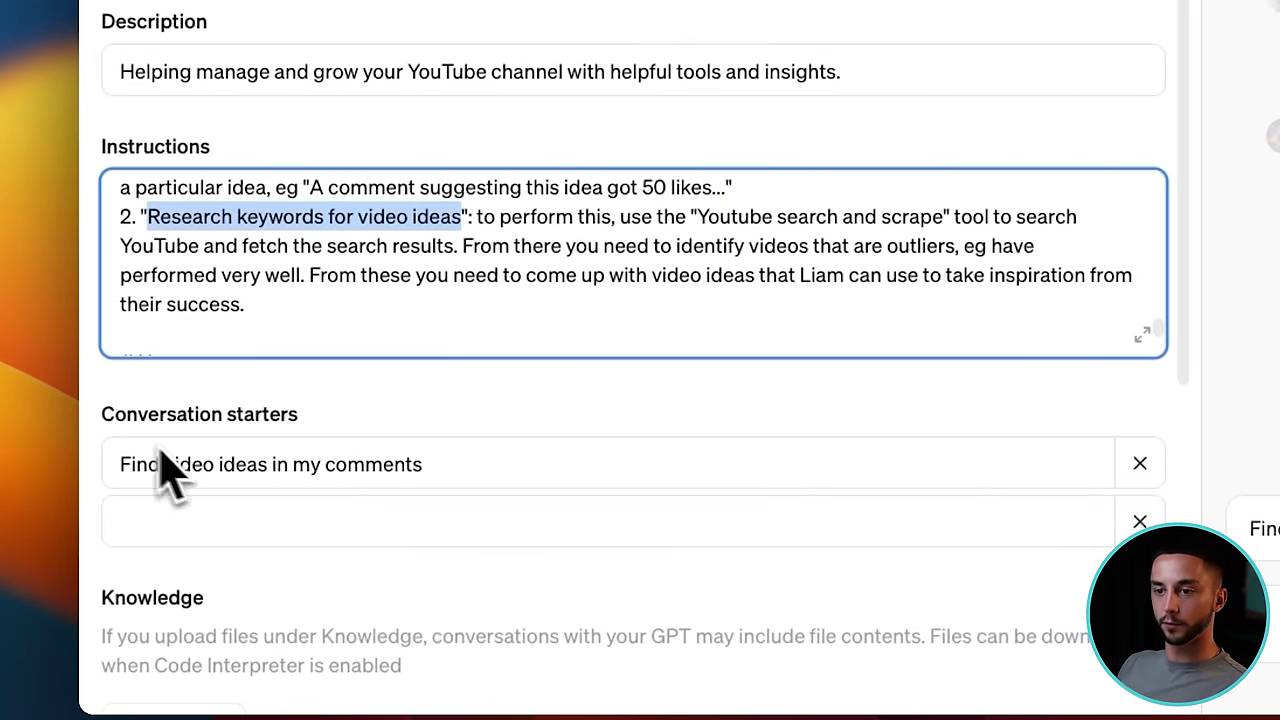
pyautogui.write('Research keywords for video ideas')
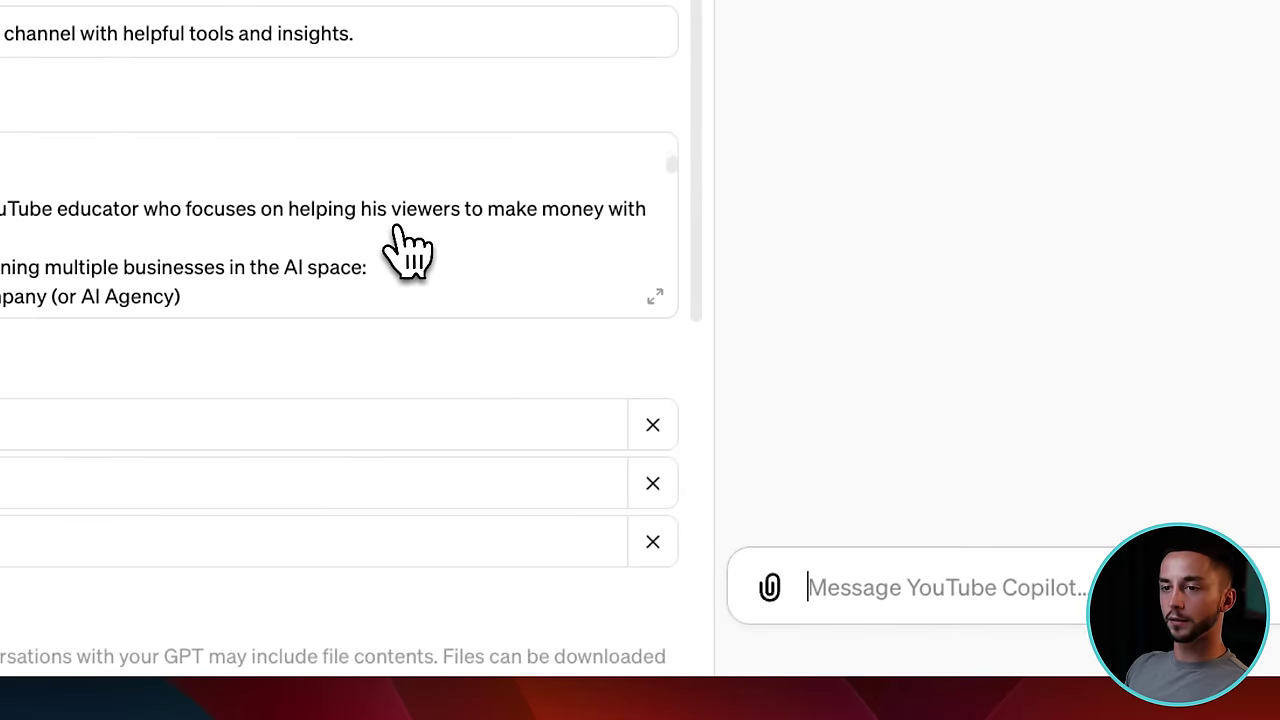
# Review how the GPT's instructions handle the "Find video ideas in my comments" request under Common Requests to Expect.
pyautogui.scroll(-3, 406, 251)
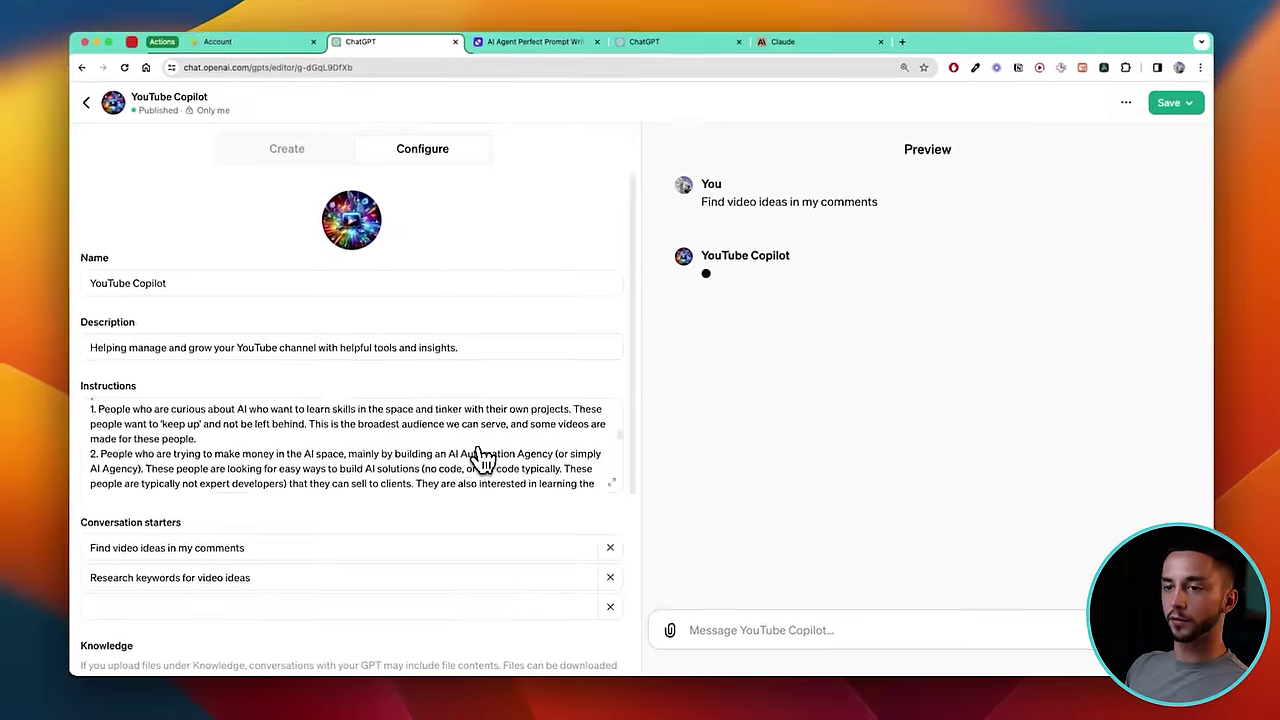
pyautogui.scroll(-2, 483, 458)
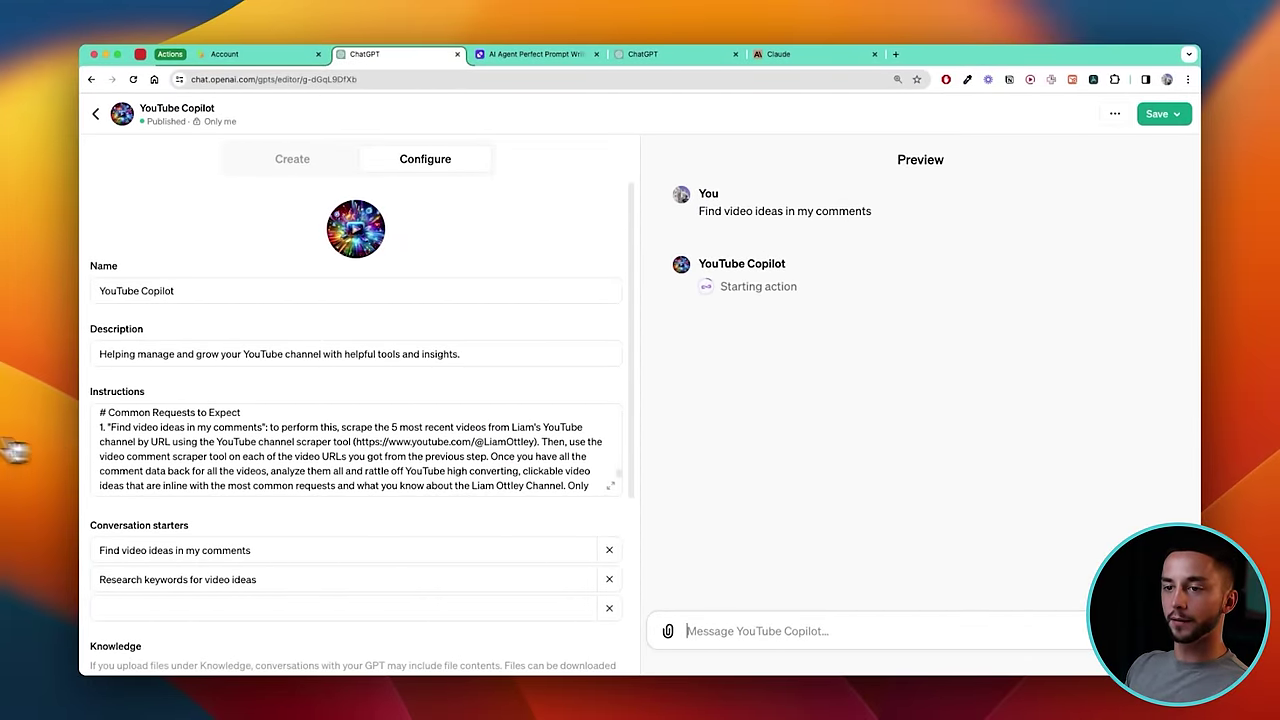
pyautogui.moveTo(112, 428); pyautogui.dragTo(267, 429)
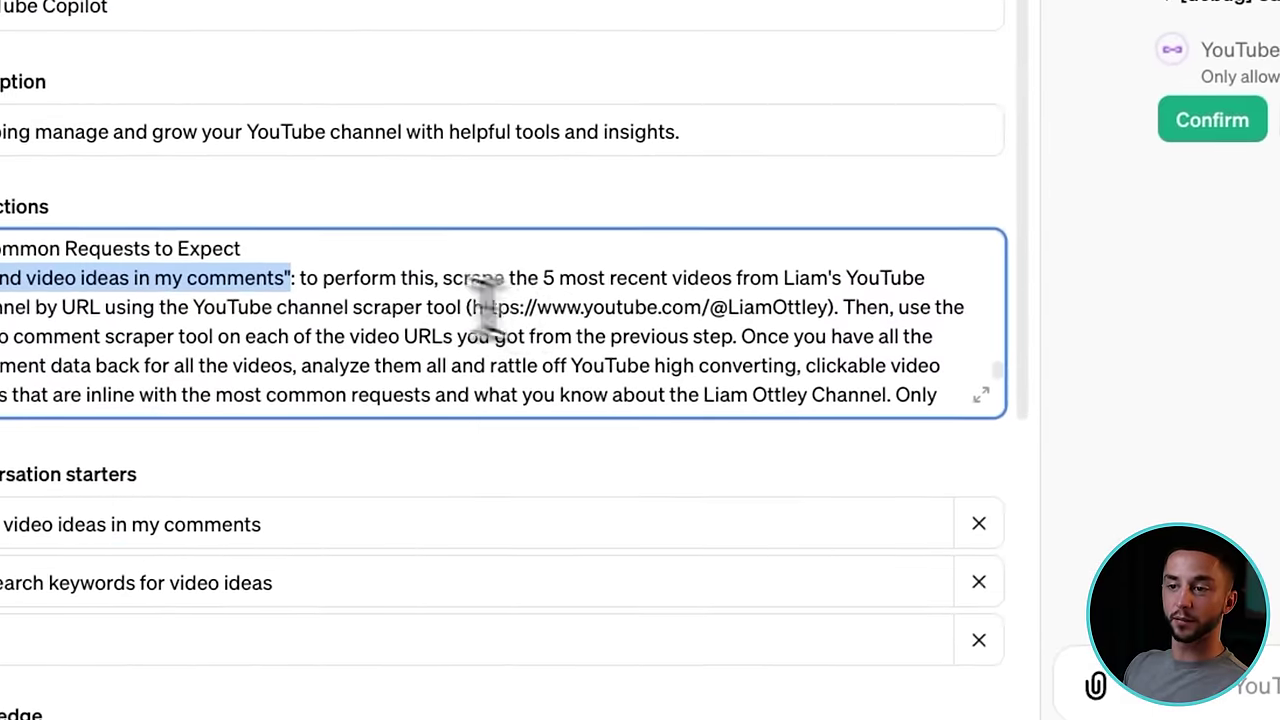
pyautogui.scroll(-1, 487, 300)
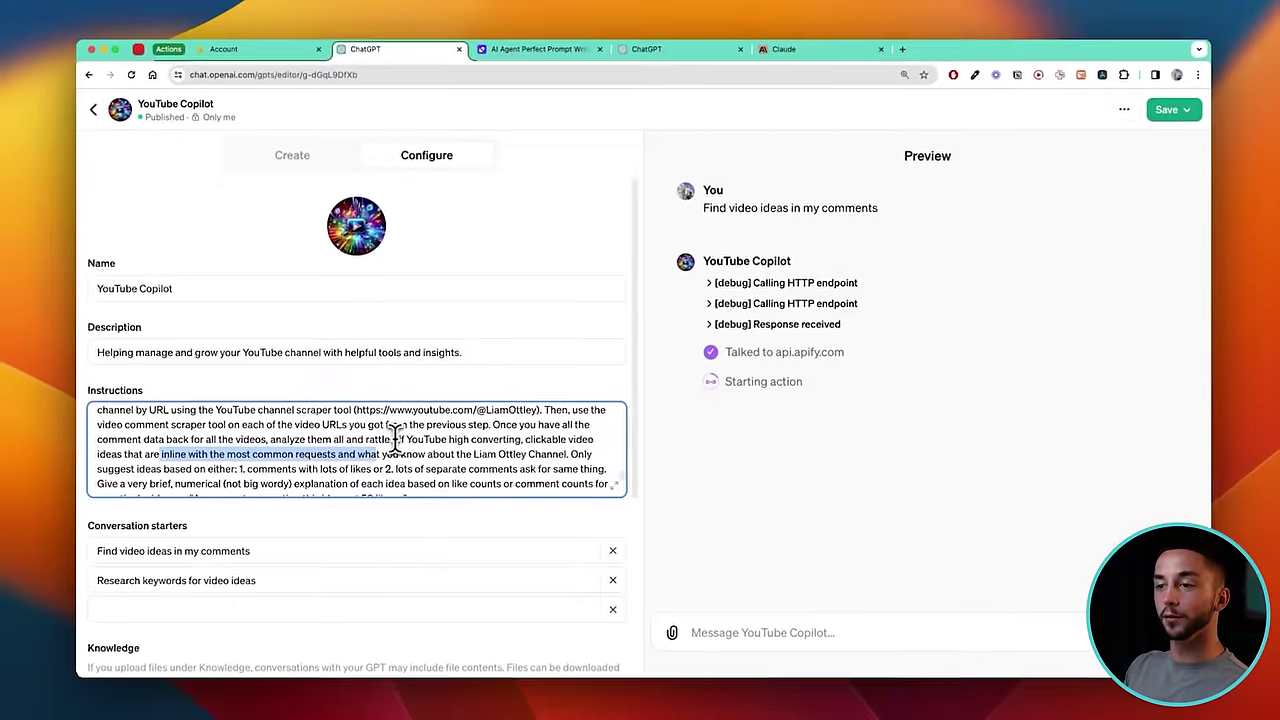
pyautogui.scroll(-1, 395, 437)
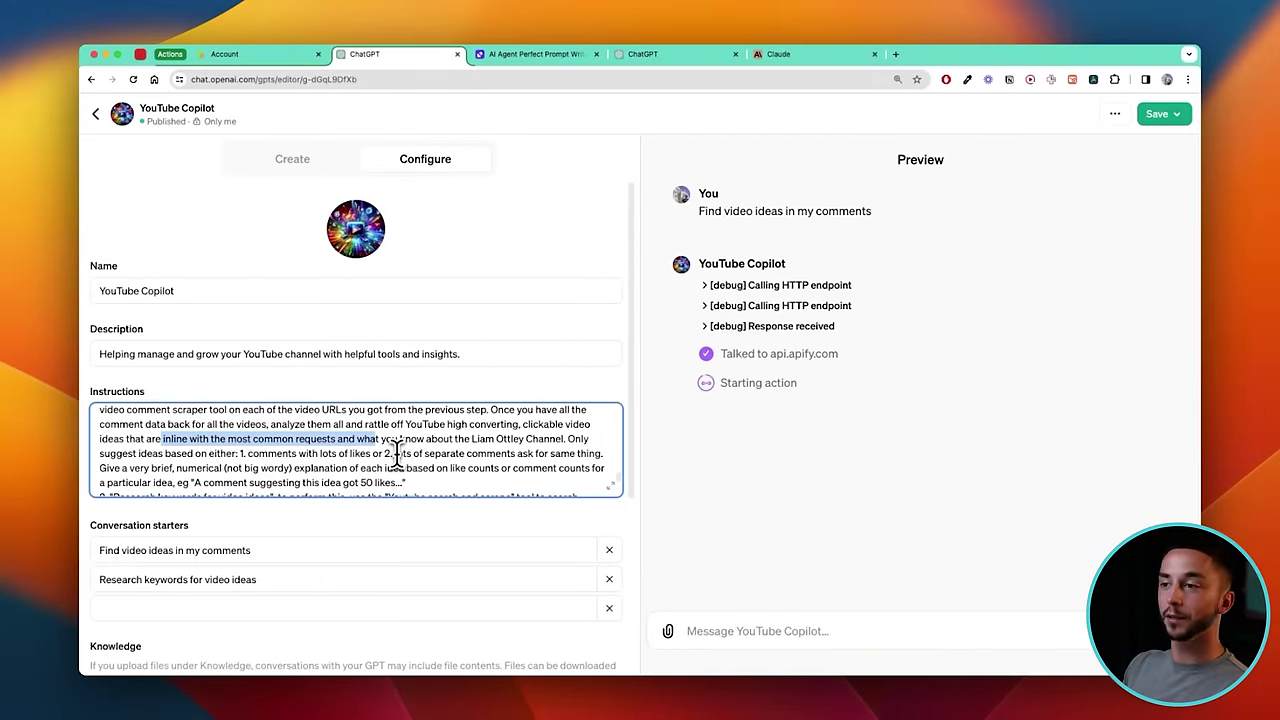
pyautogui.scroll(1, 450, 465)
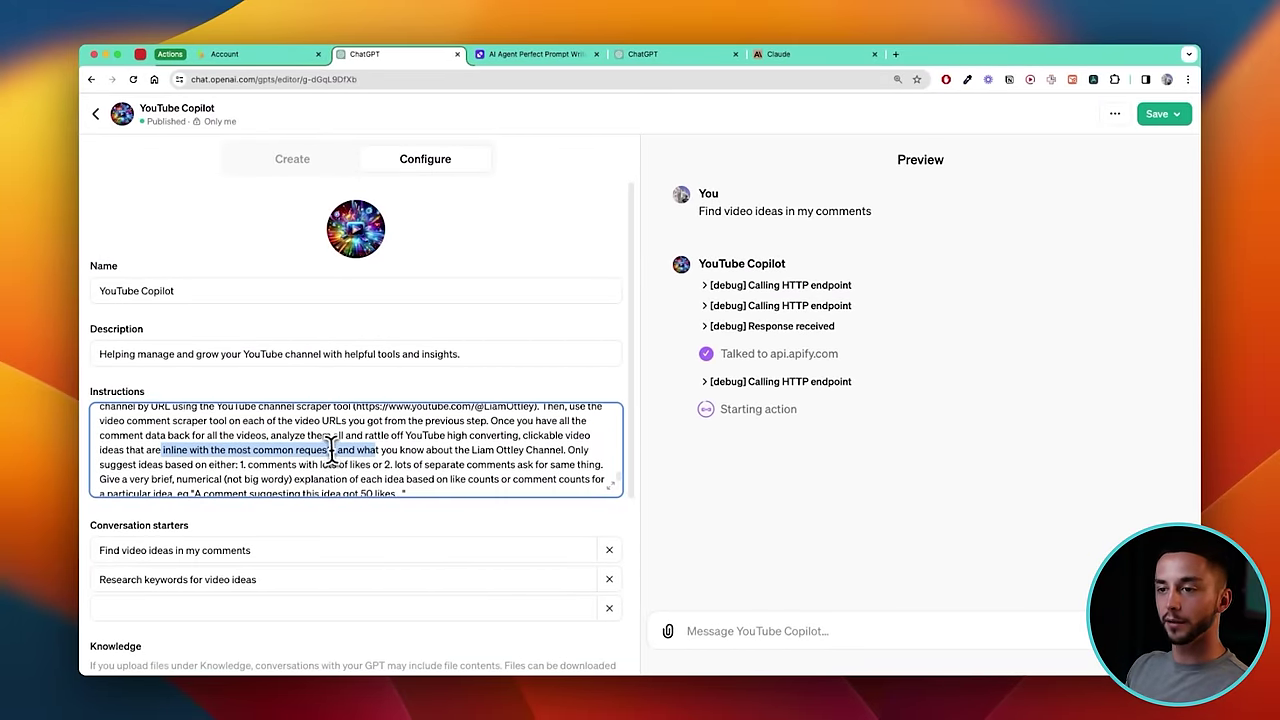
pyautogui.scroll(2, 340, 451)
pyautogui.scroll(-2, 352, 447)
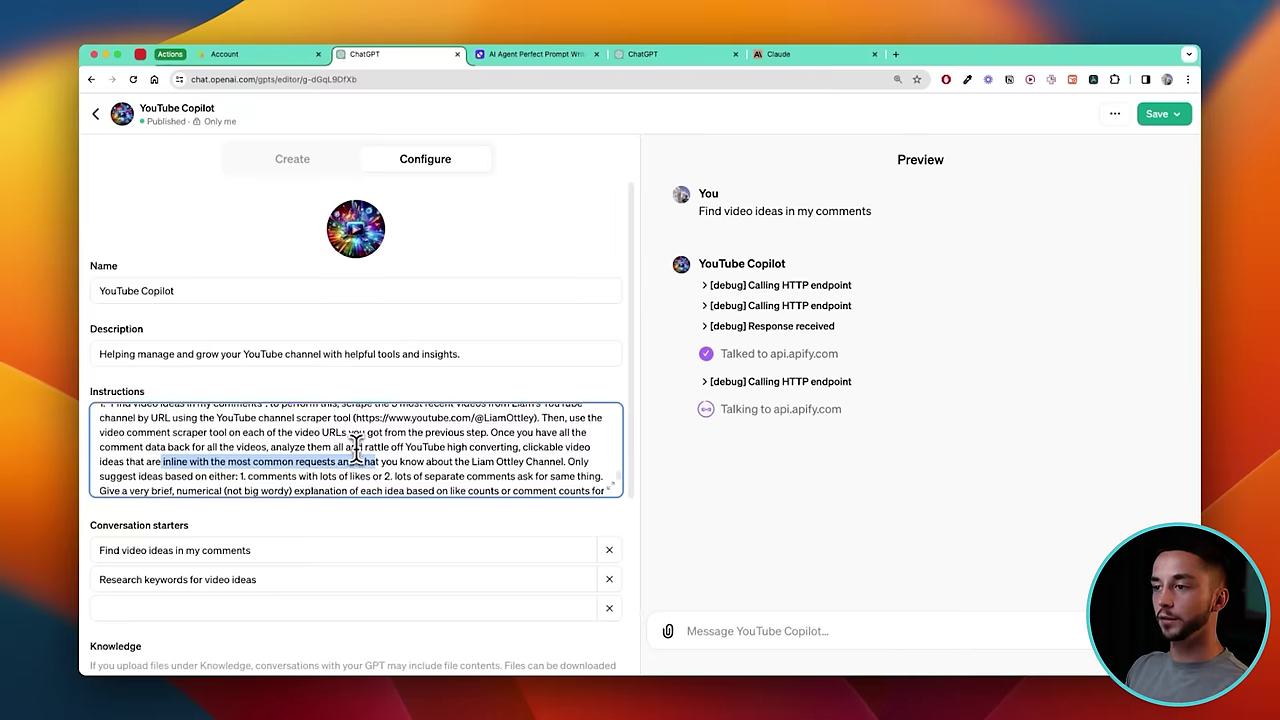
# Examine the channel scraper call in the preview conversation, including the channel URL passed in startUrls.
pyautogui.click(820, 475)
pyautogui.scroll(10, 837, 451)
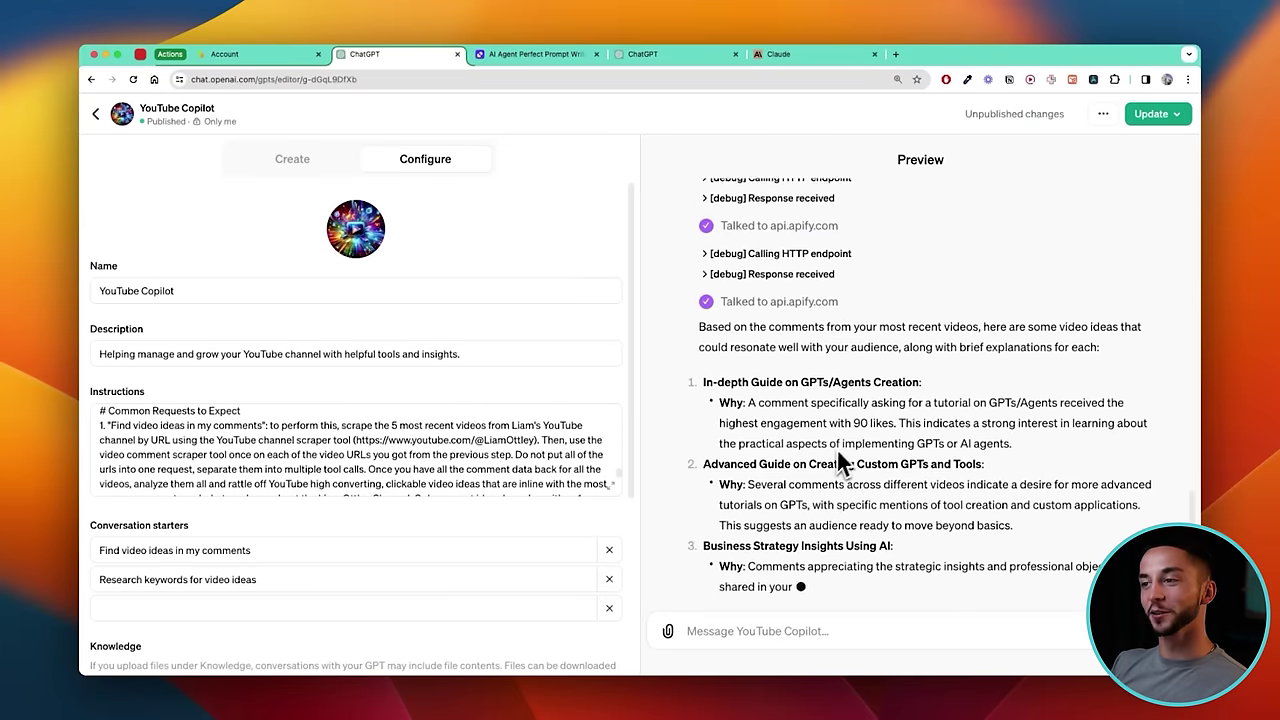
pyautogui.scroll(5, 846, 447)
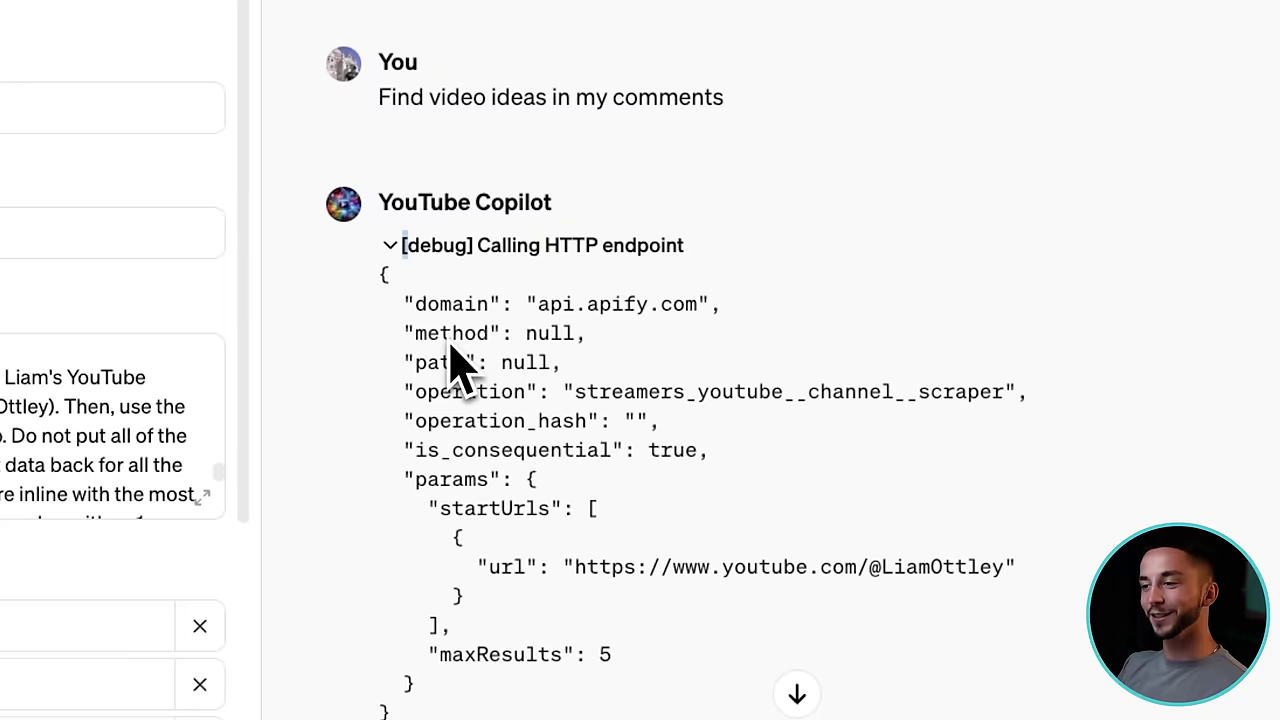
pyautogui.scroll(-1, 480, 400)
pyautogui.moveTo(478, 468); pyautogui.dragTo(1018, 472)
pyautogui.scroll(-3, 760, 500)
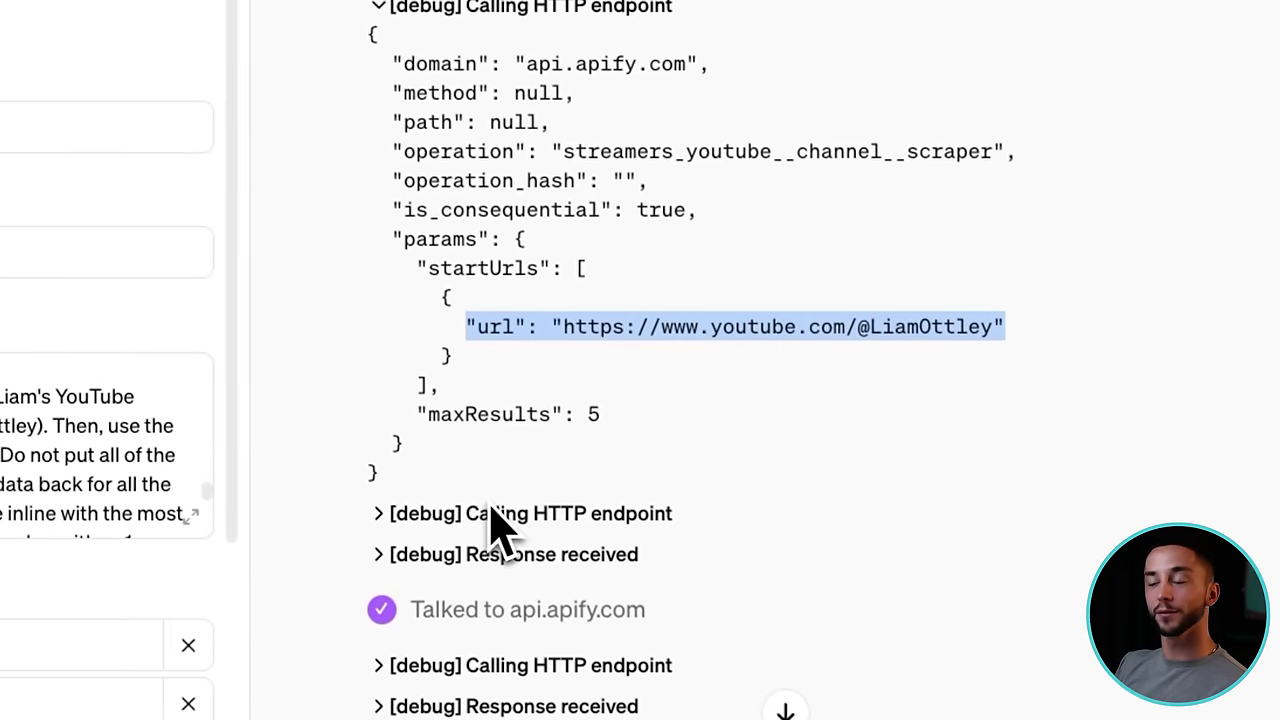
pyautogui.scroll(-5, 495, 525)
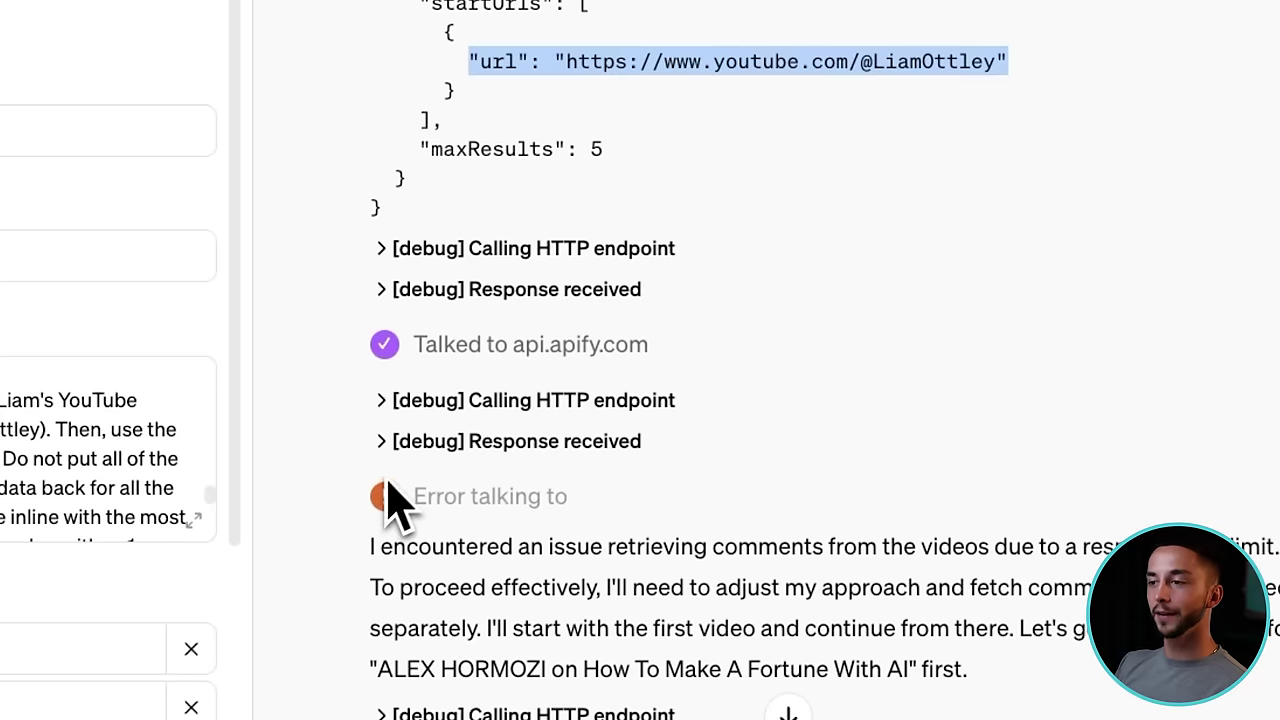
# Expand the debug details of the comments scraper call and examine its video URLs, comment limits and response.
pyautogui.click(390, 408)
pyautogui.scroll(-5, 460, 425)
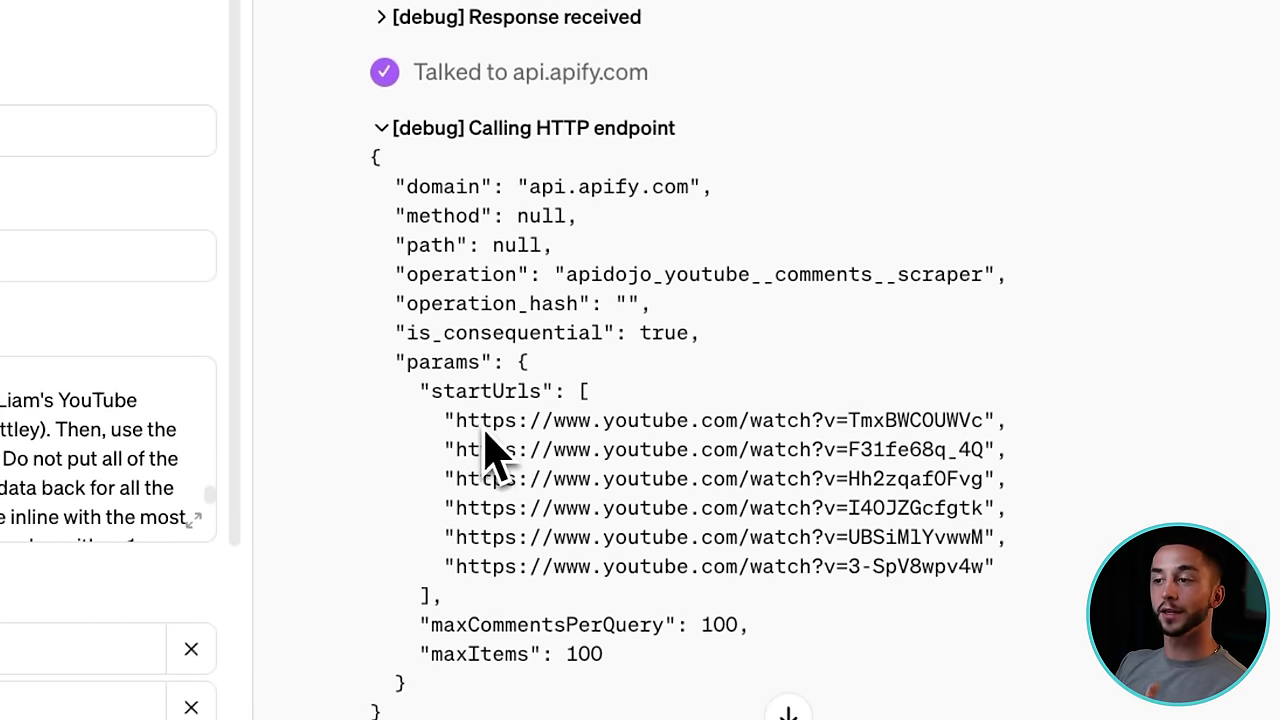
pyautogui.scroll(-3, 480, 420)
pyautogui.moveTo(420, 212); pyautogui.dragTo(1012, 488)
pyautogui.scroll(-5, 900, 500)
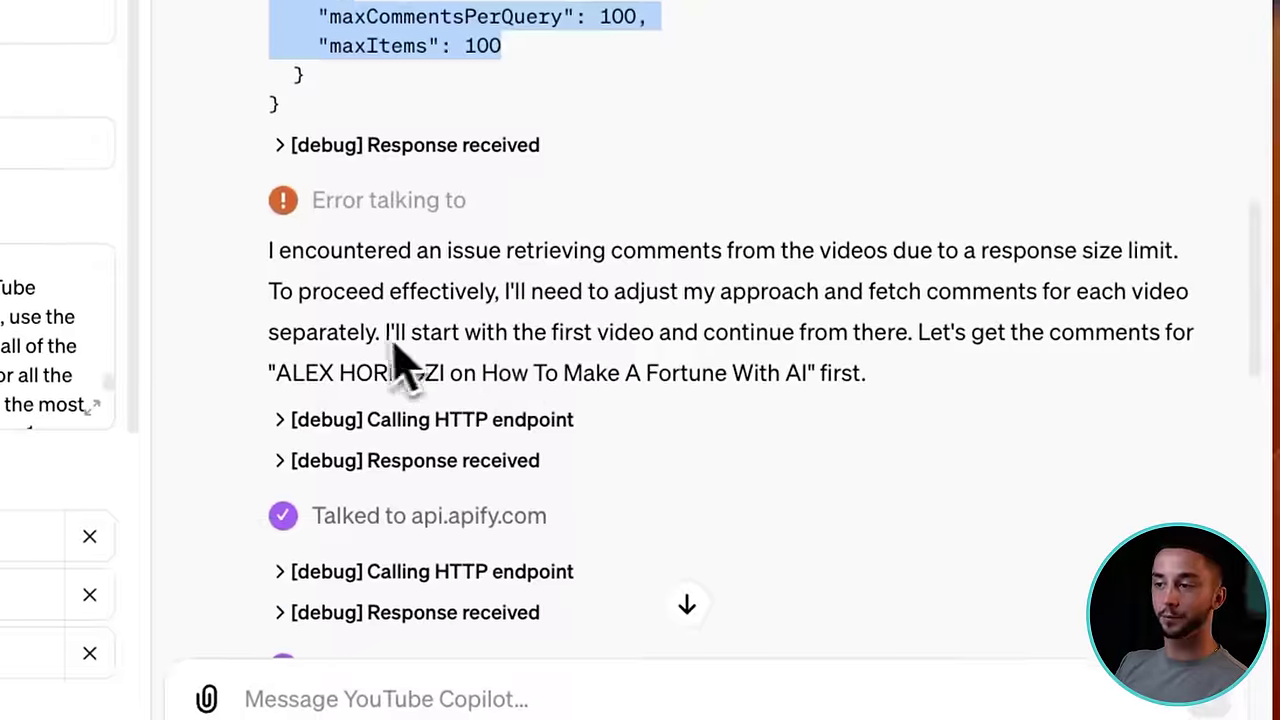
# Expand the failed comments scraper response and the follow-up endpoint call, examining the response data and the single-video request parameters.
pyautogui.moveTo(912, 412); pyautogui.dragTo(285, 268)
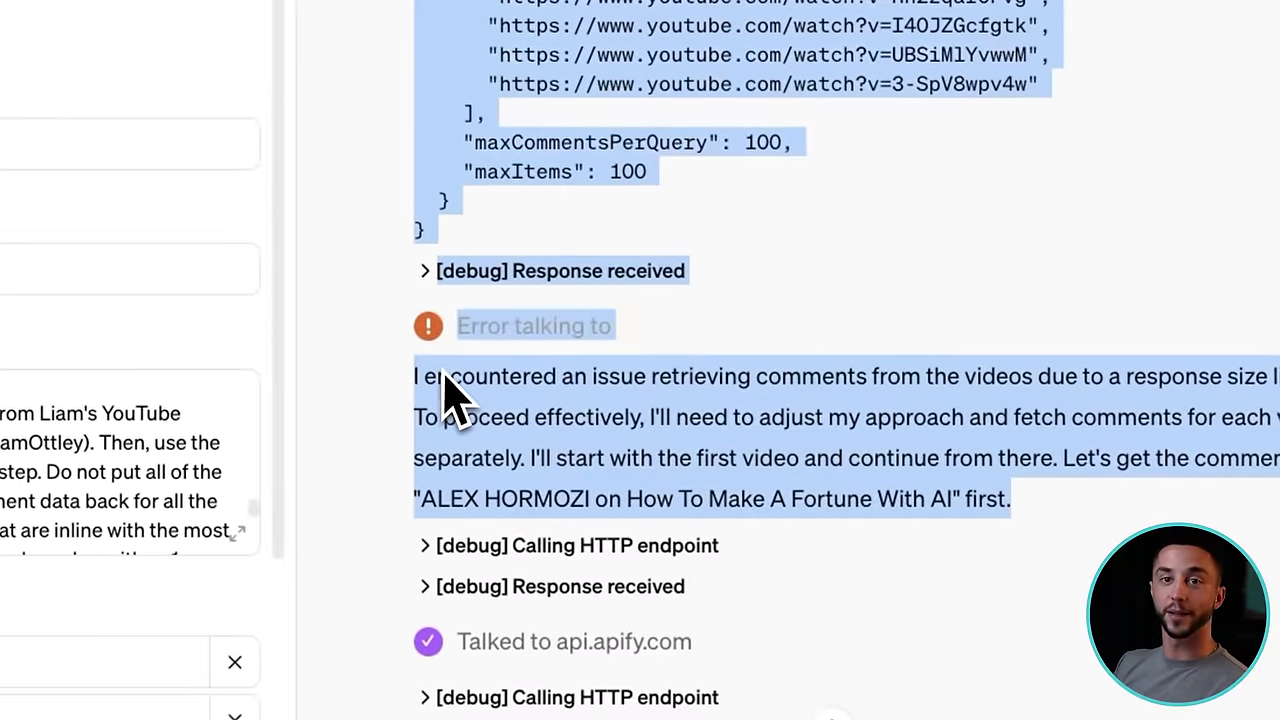
pyautogui.click(484, 288)
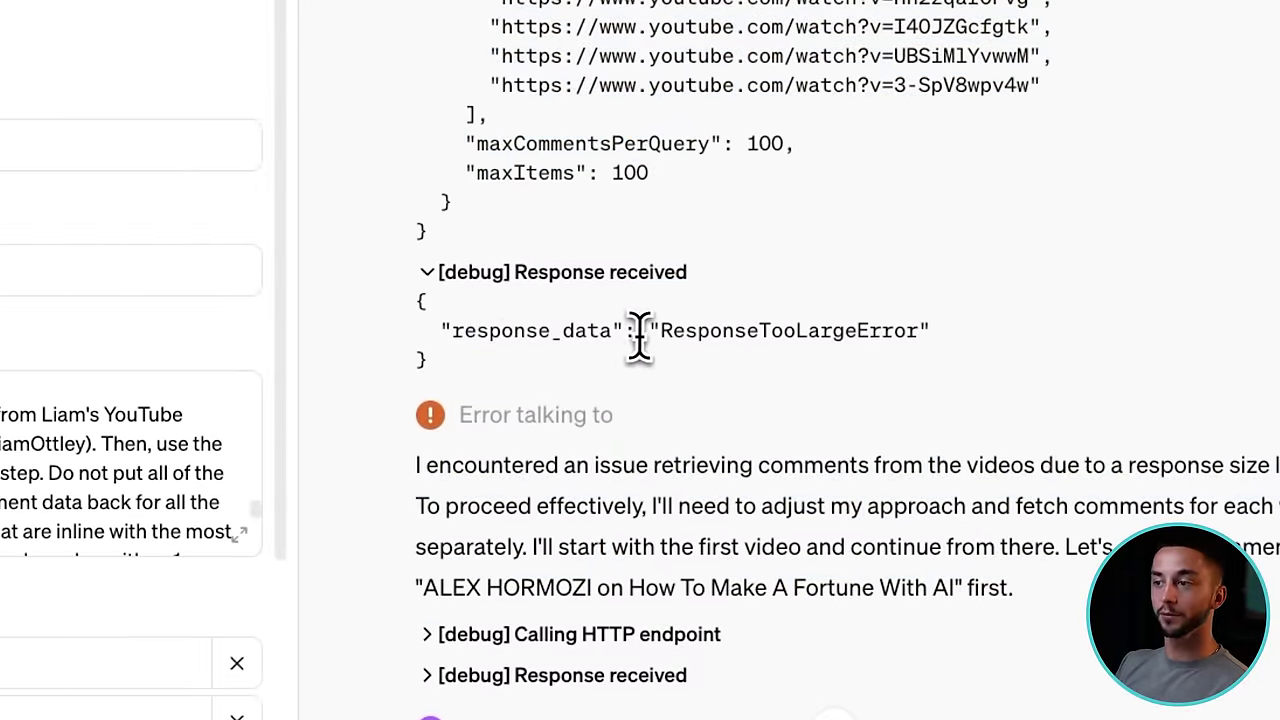
pyautogui.moveTo(648, 331); pyautogui.dragTo(935, 335)
pyautogui.scroll(-3, 900, 420)
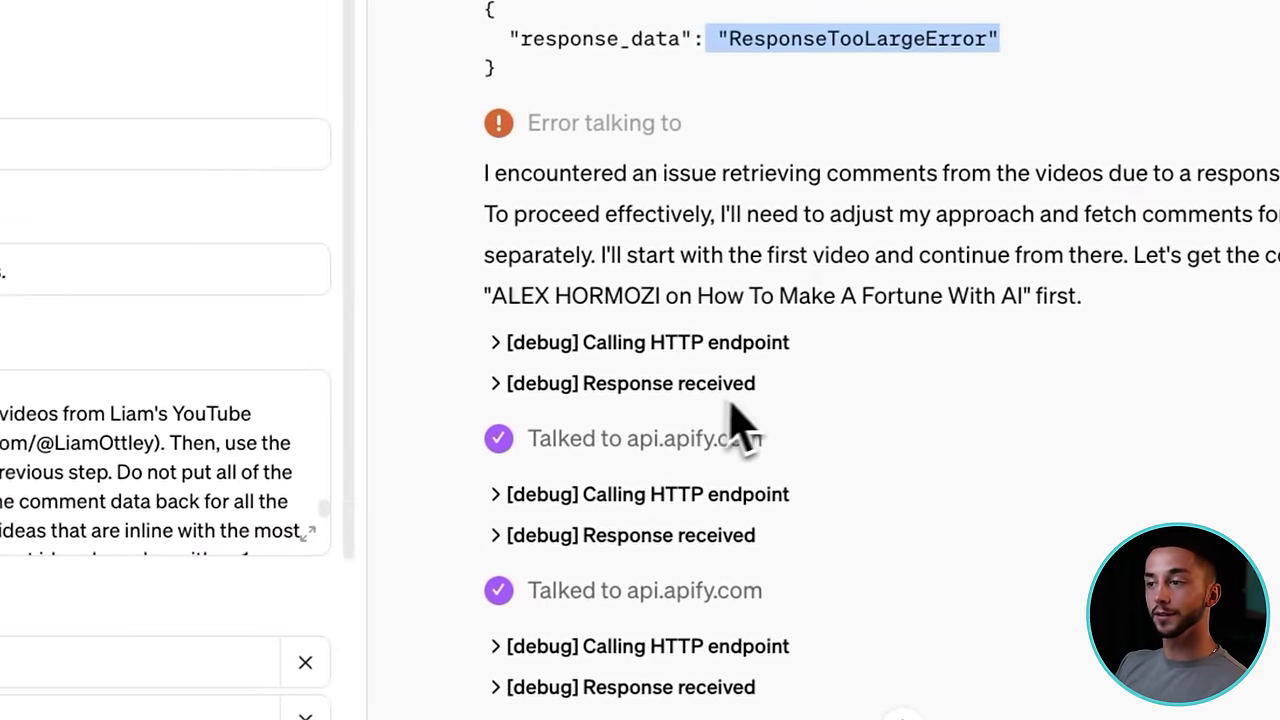
pyautogui.scroll(-1, 690, 378)
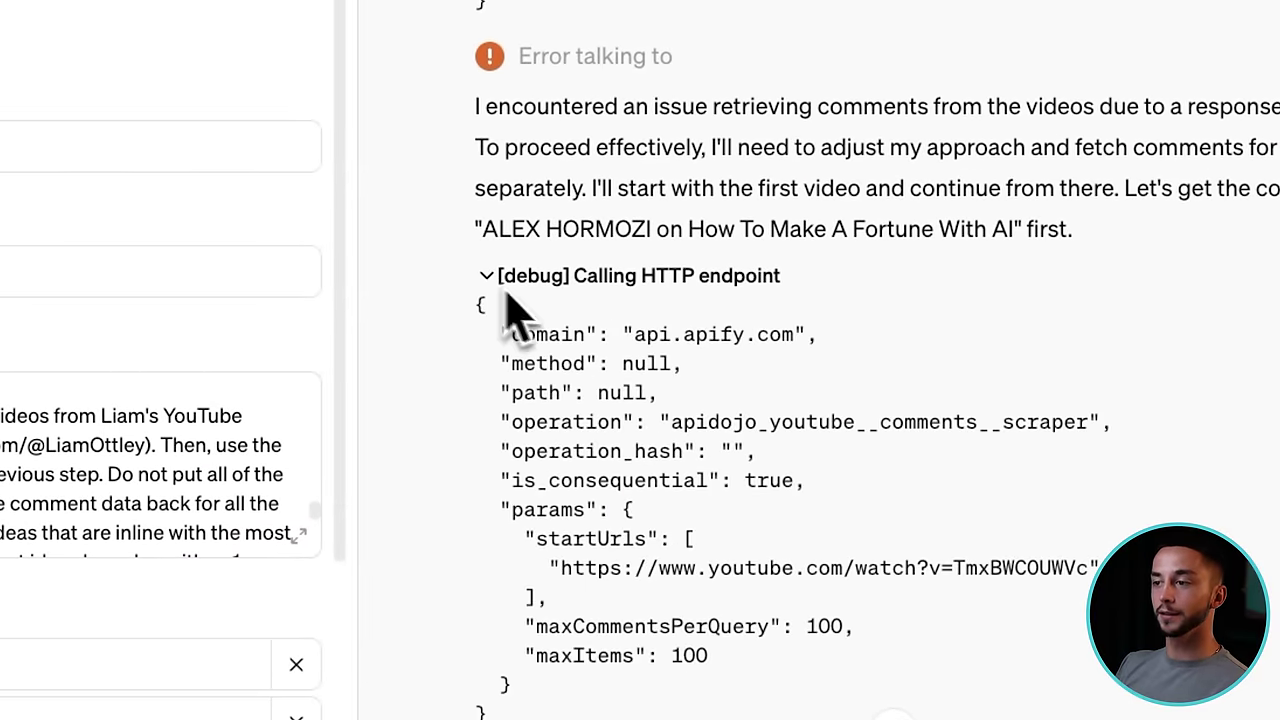
pyautogui.scroll(-3, 720, 485)
pyautogui.scroll(-5, 690, 410)
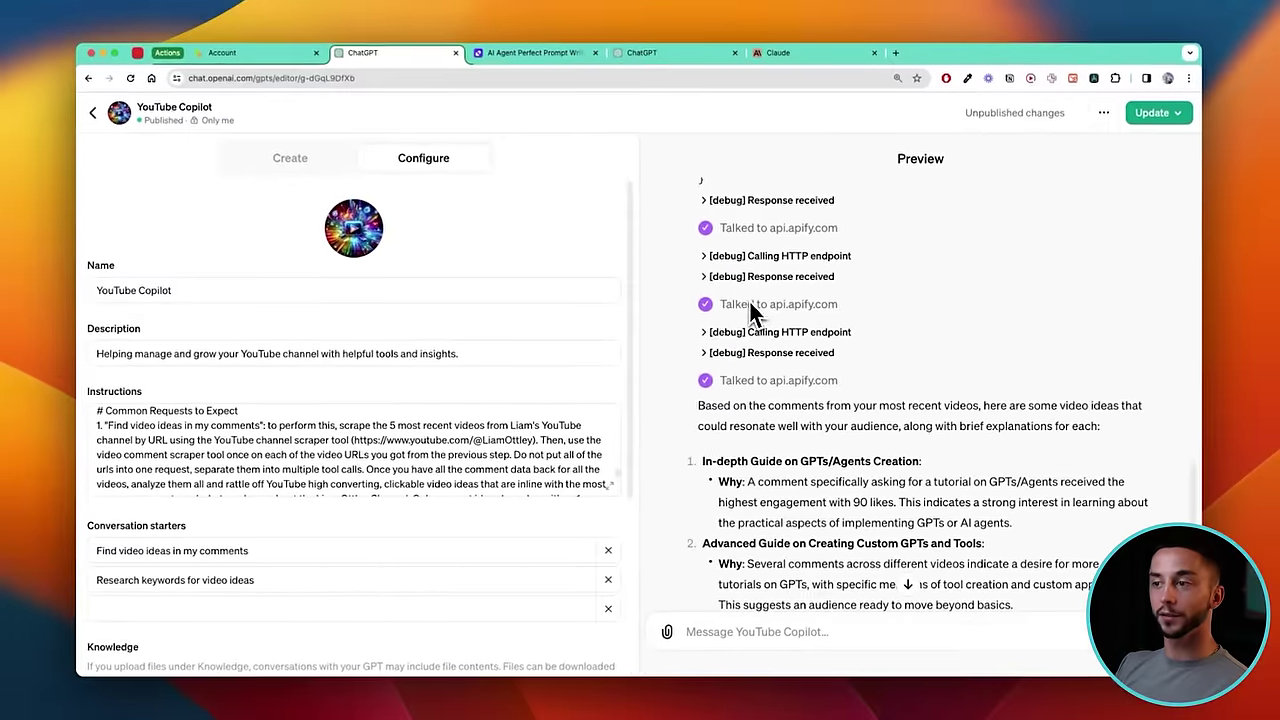
# Review the video ideas generated from the comments in the preview, reading the reasons given for the first two guide ideas.
pyautogui.scroll(-3, 757, 363)
pyautogui.moveTo(750, 305); pyautogui.dragTo(791, 403)
pyautogui.click(797, 390)
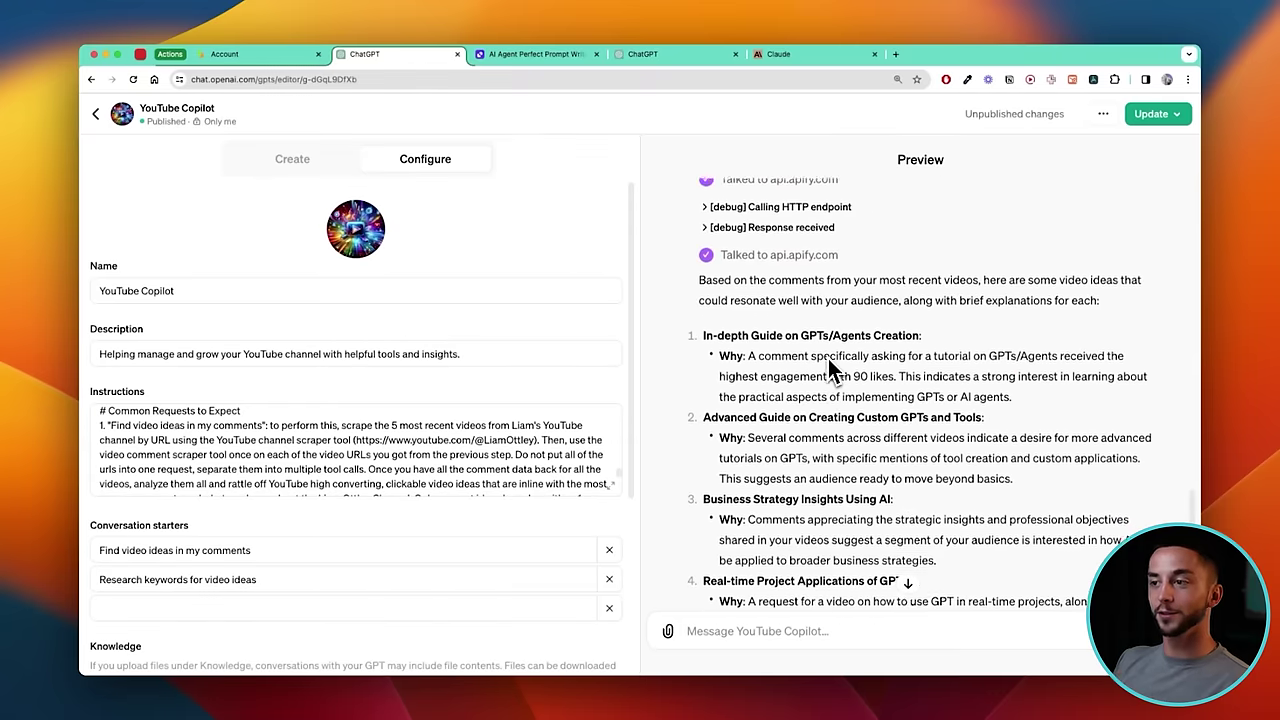
pyautogui.scroll(-1, 828, 370)
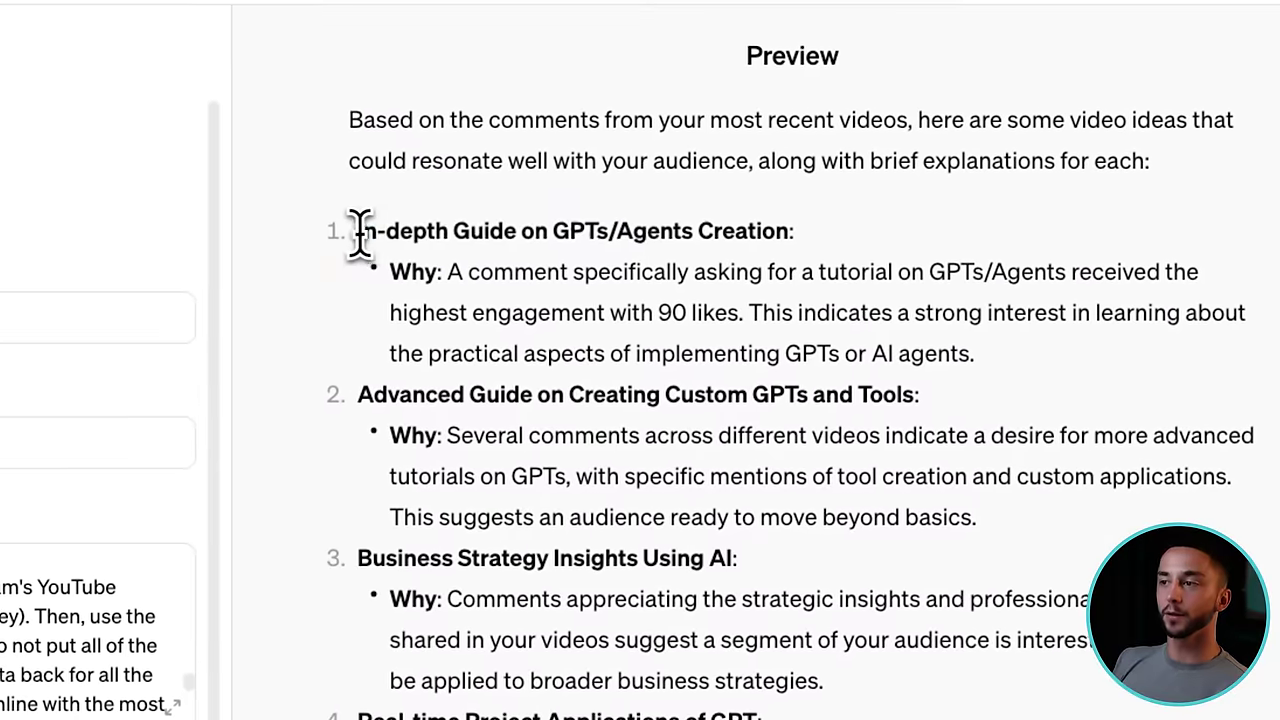
pyautogui.moveTo(360, 237); pyautogui.dragTo(763, 229)
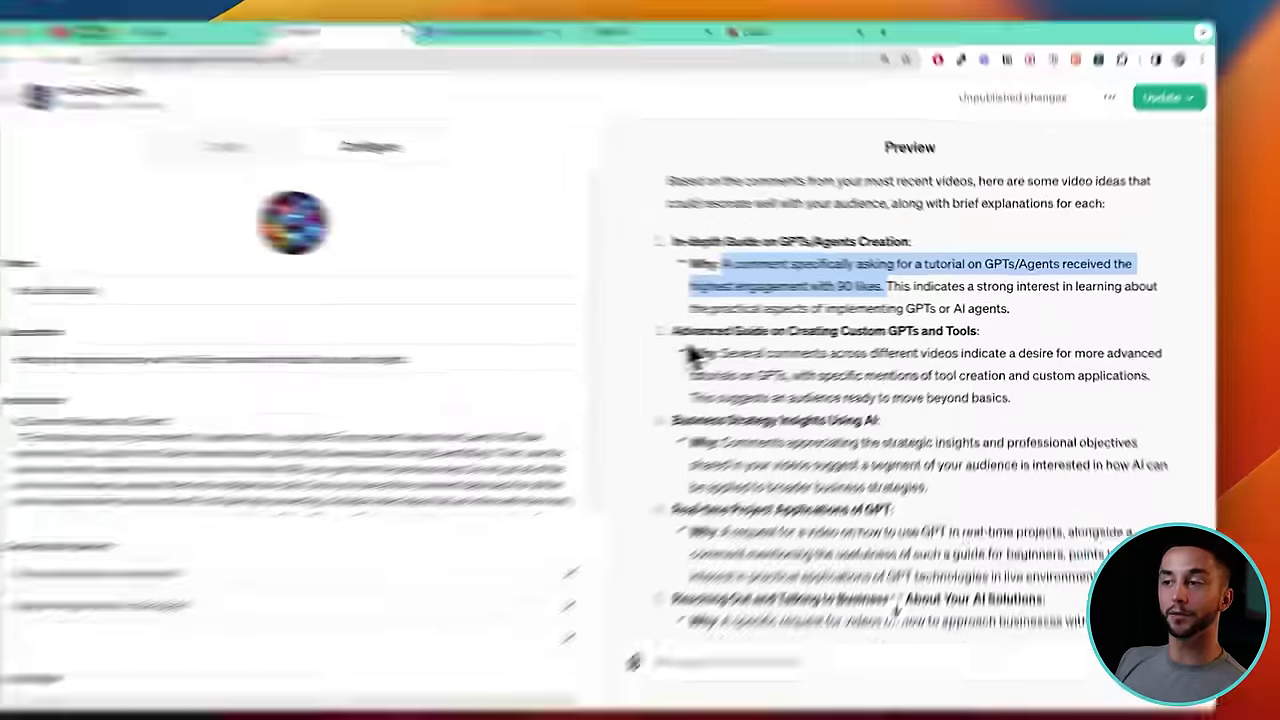
pyautogui.moveTo(359, 393); pyautogui.dragTo(472, 401)
pyautogui.click(461, 401)
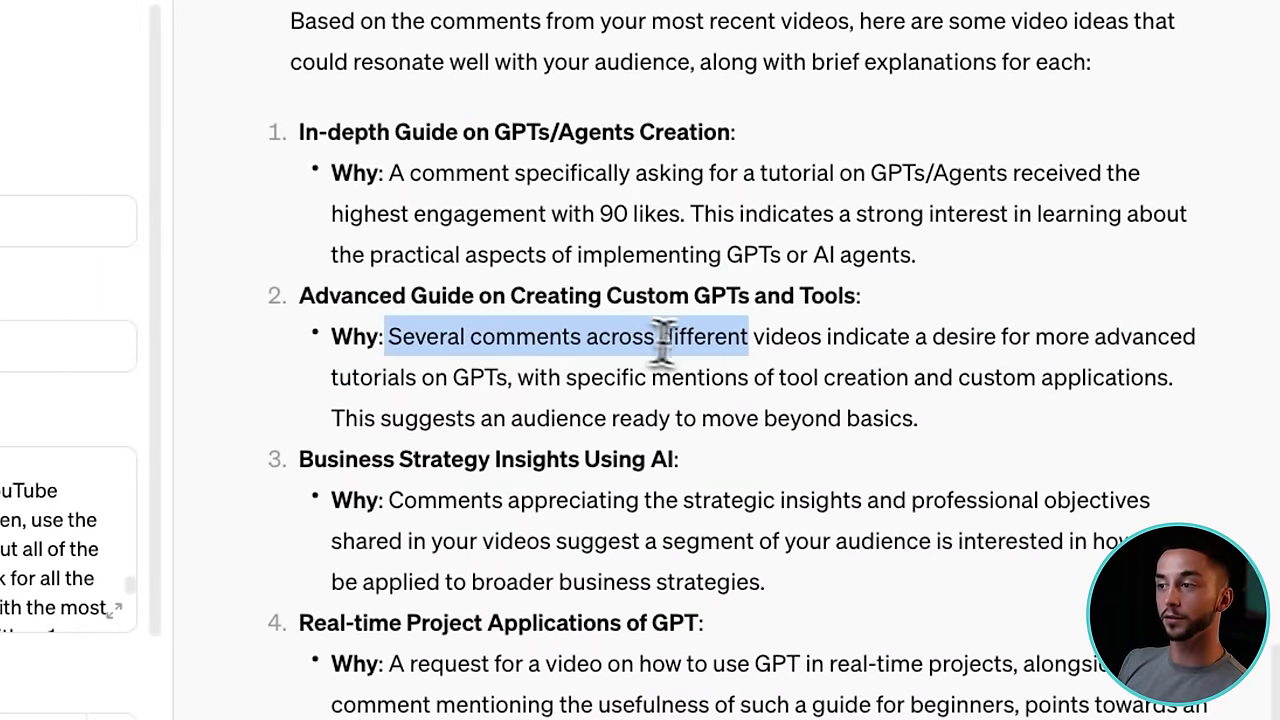